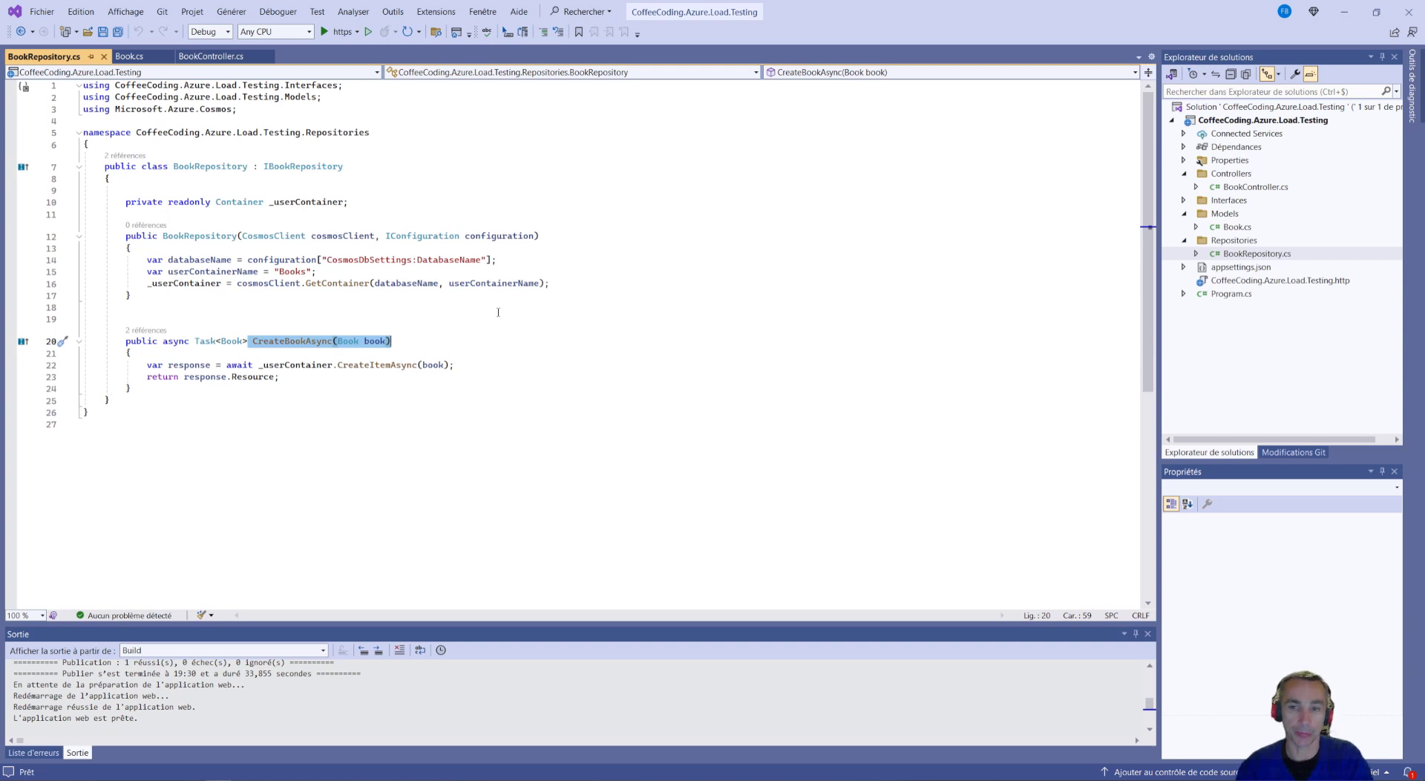
Step: Publish the CoffeeCoding.Azure.Load.Testing project to Azure App Service with the coffeecoding-app Zip Deploy profile and enlarge the build output area
right_click(1234, 121)
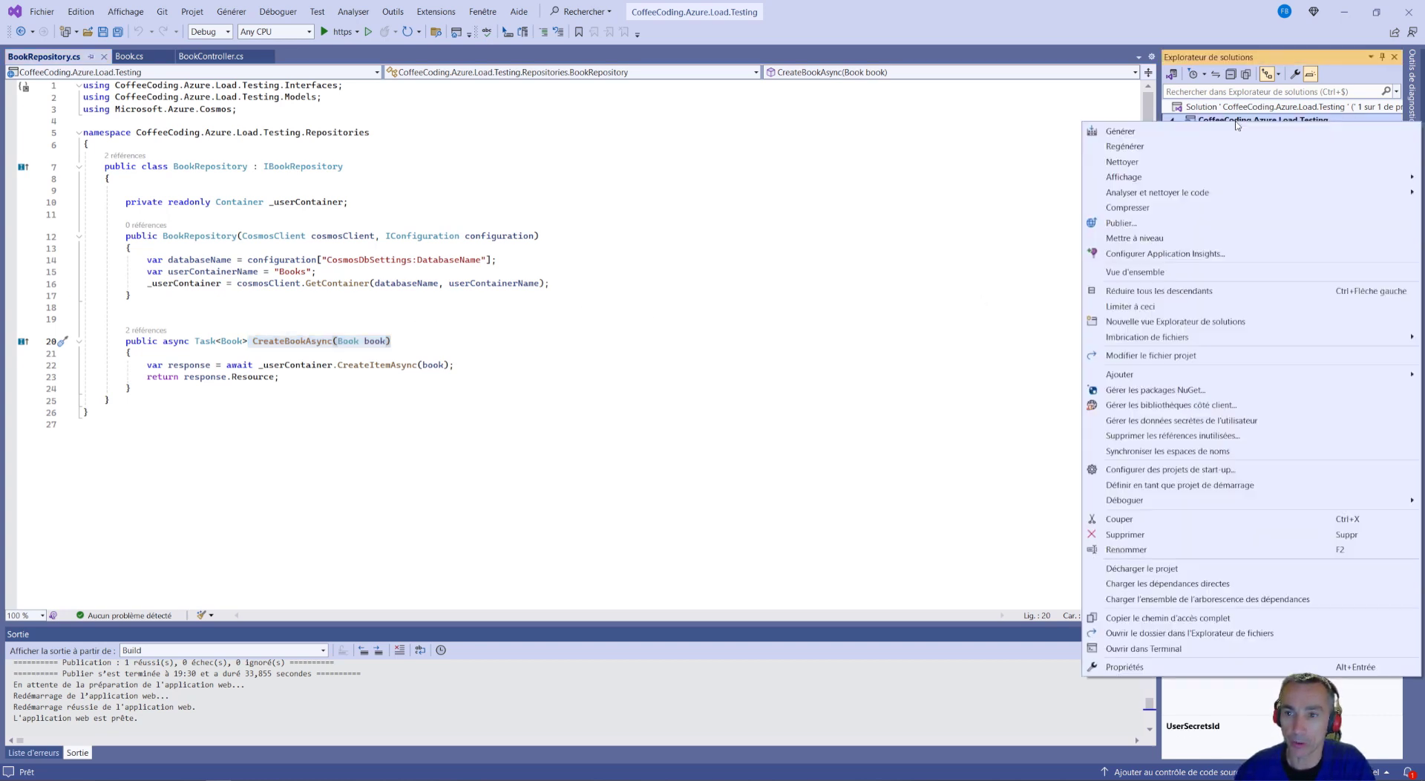
click(1121, 224)
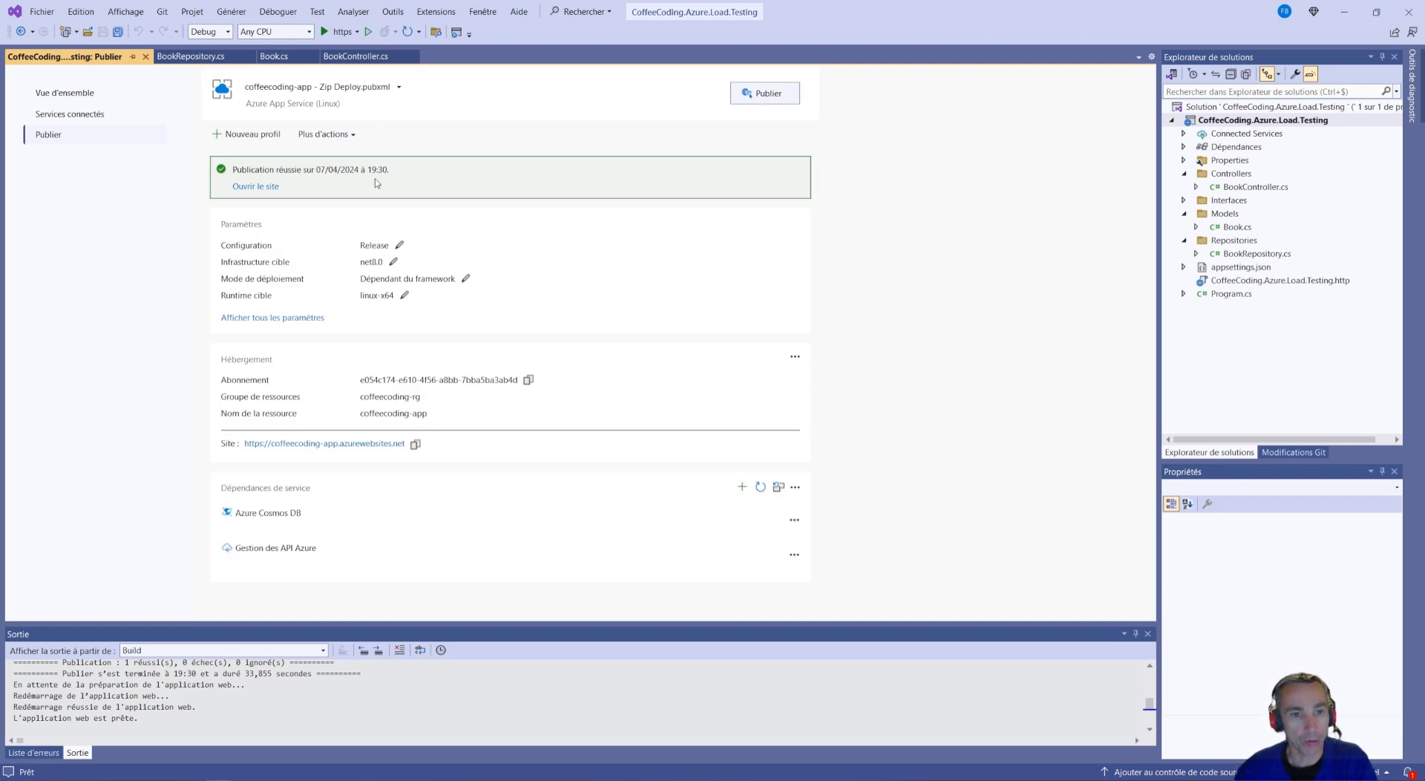
click(767, 95)
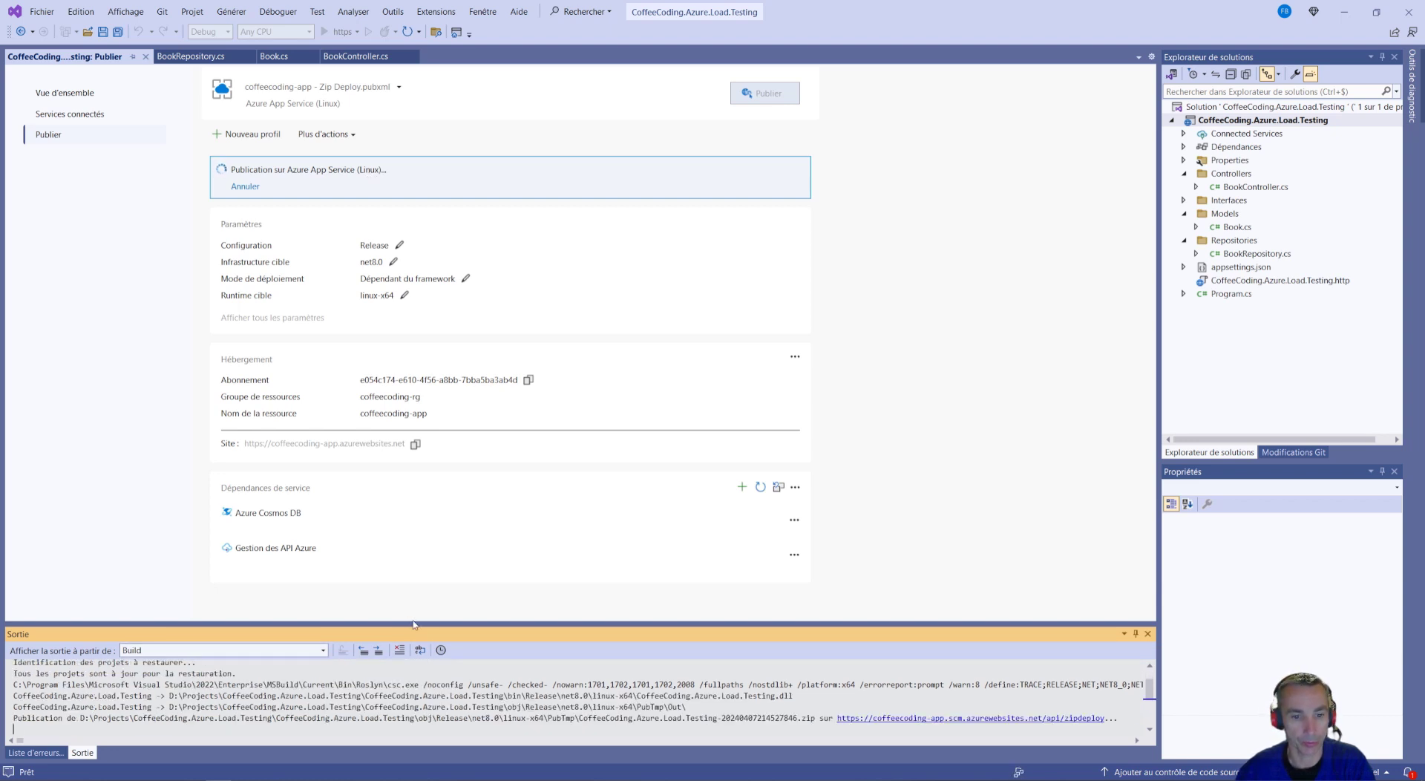
drag(413, 623, 419, 519)
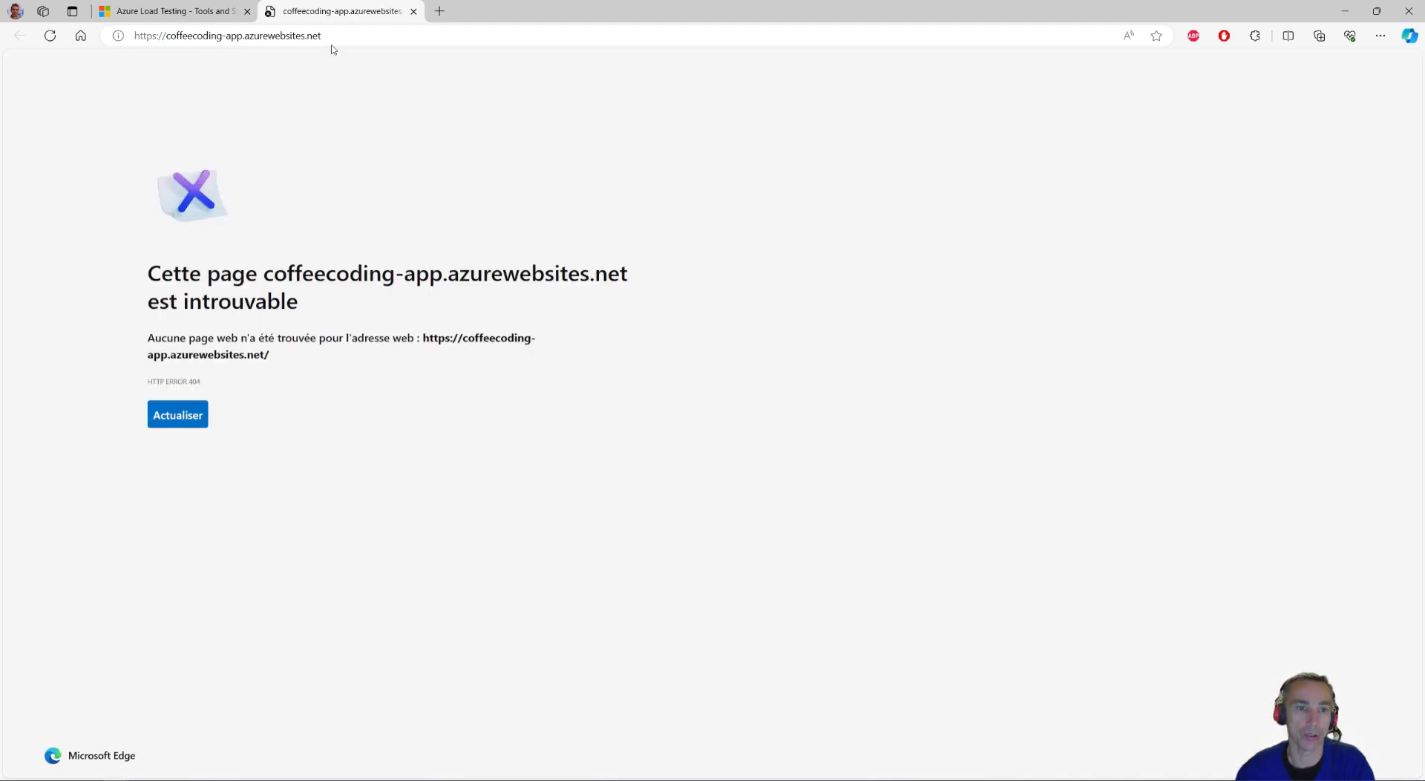
Step: Check the web address of the deployed coffeecoding-app site, and close its browser page
click(335, 39)
click(347, 38)
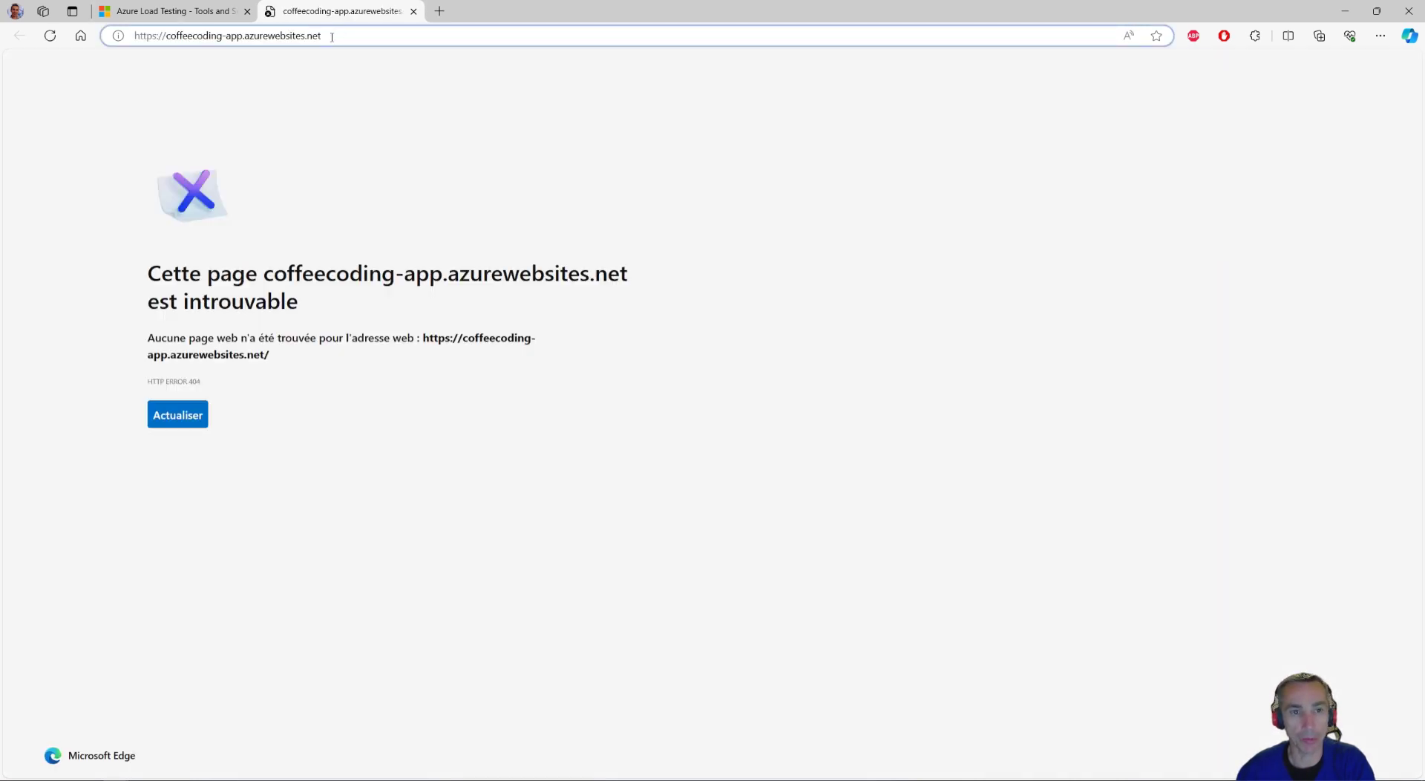
drag(332, 37, 165, 38)
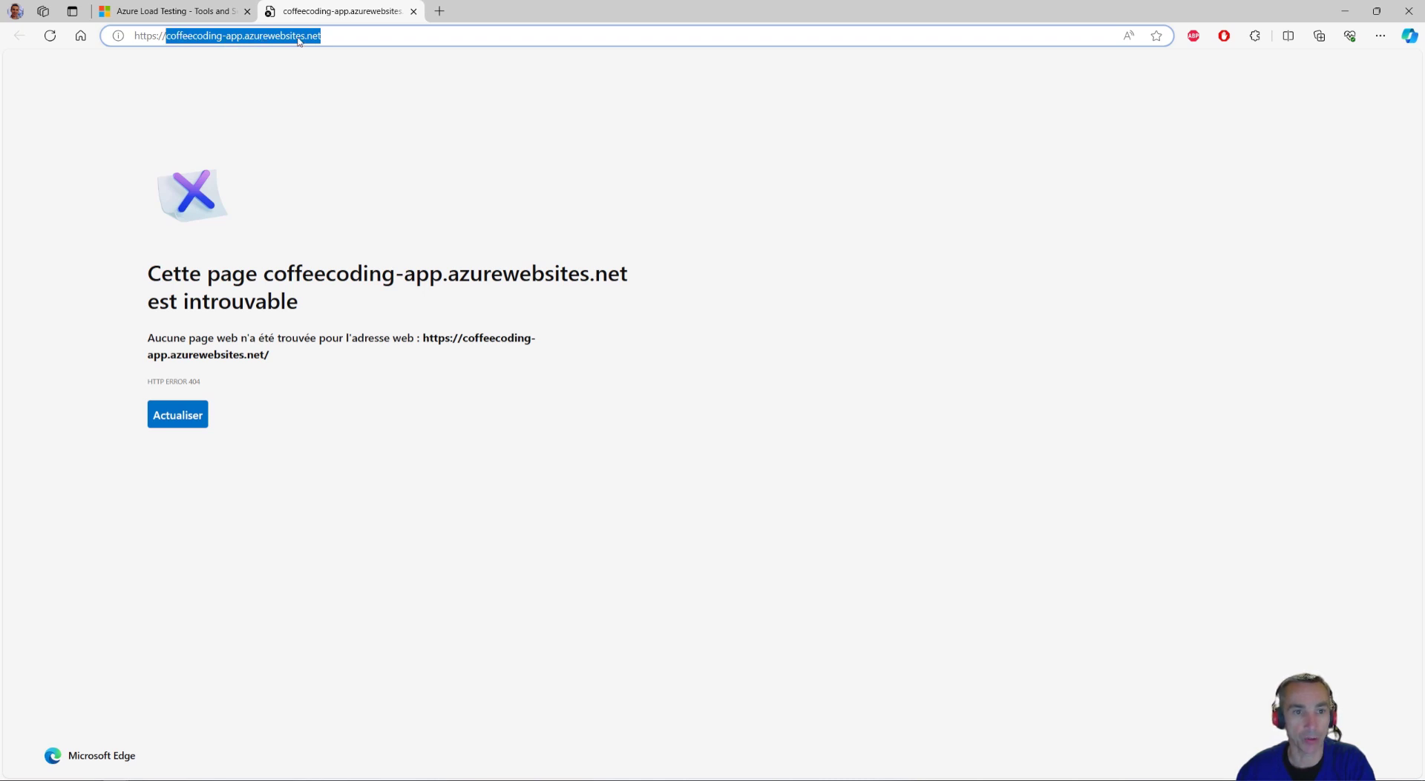
click(324, 39)
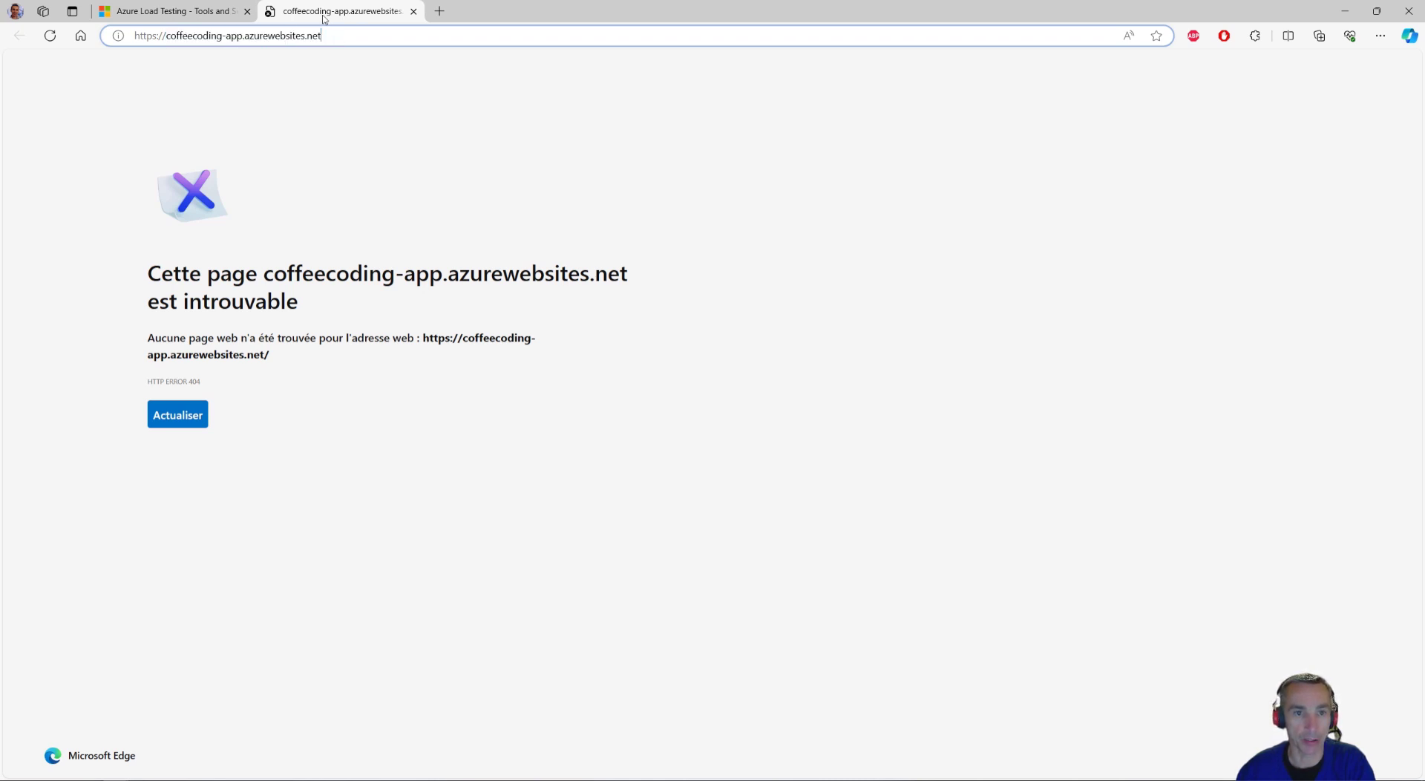
click(413, 11)
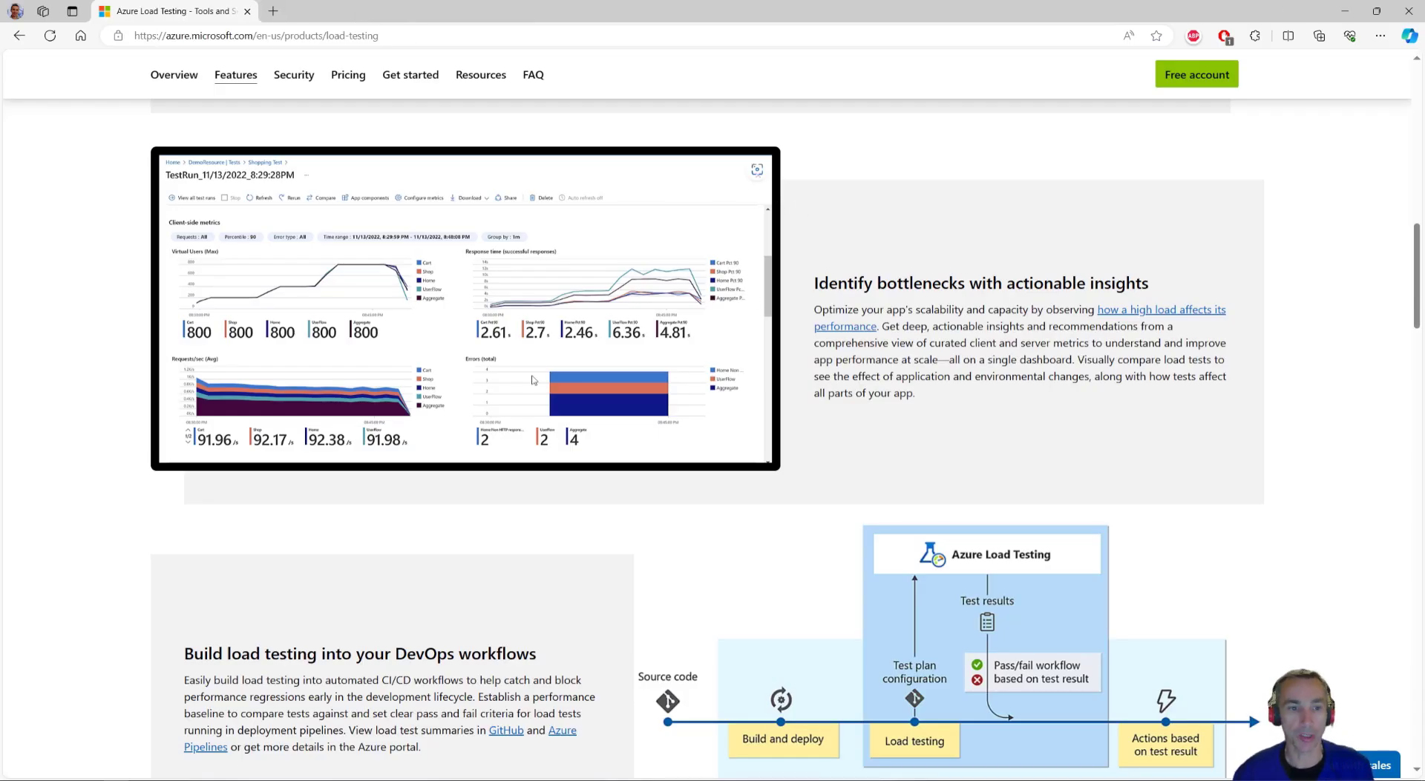
Step: Go to portal.azure.com and start creating a new resource in the coffeecoding-rg resource group
click(445, 37)
text(portal.azure.com)
key(Return)
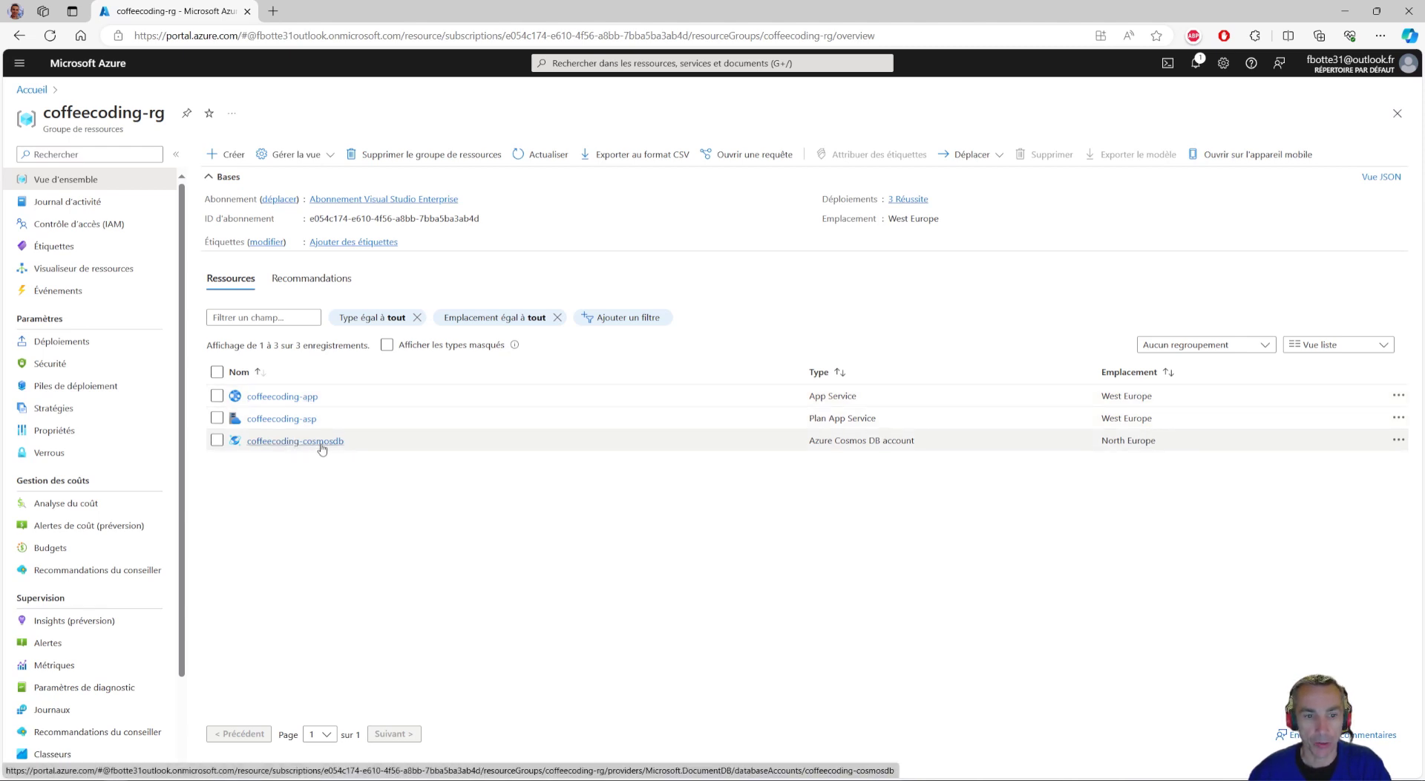
click(232, 155)
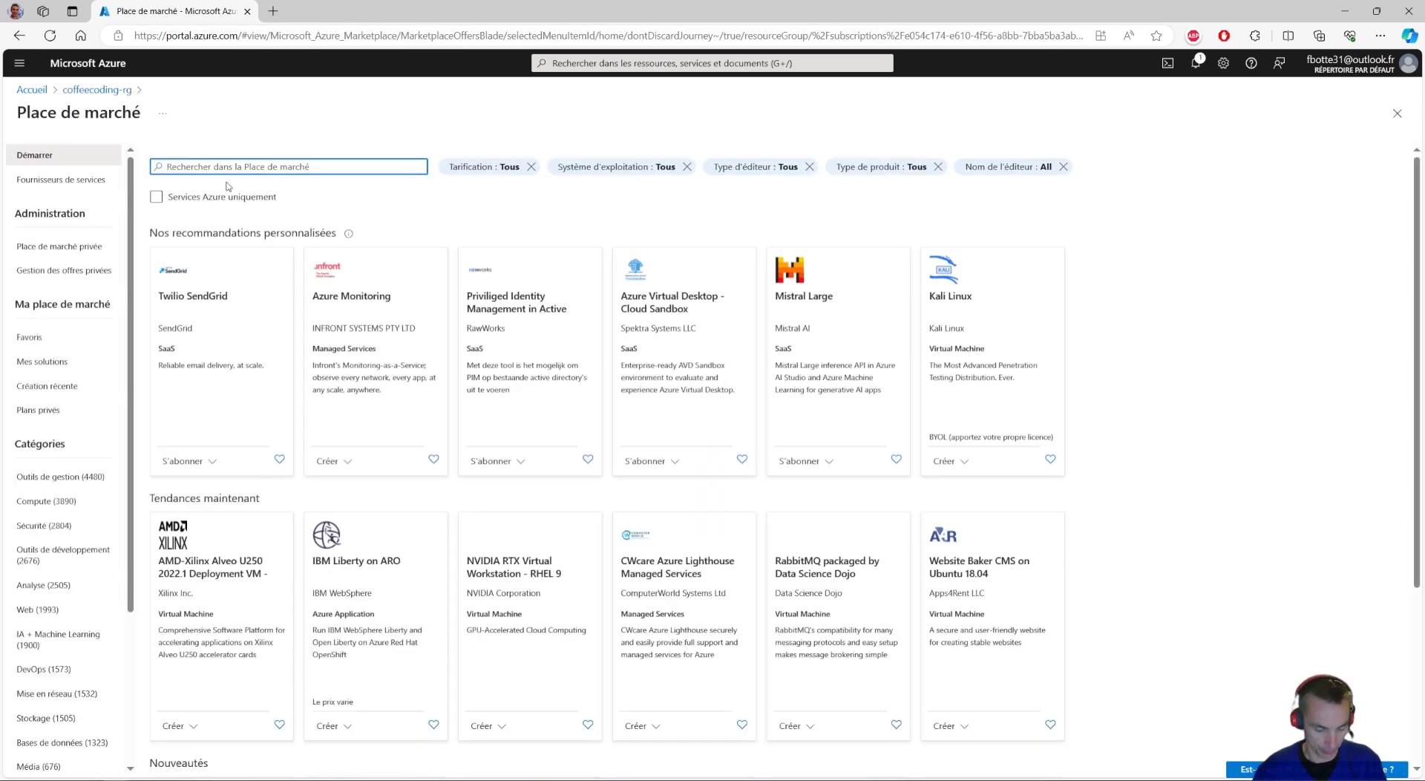
Step: Search the marketplace for "azure test loading" and dismiss the AI suggestions banner
text(azure te)
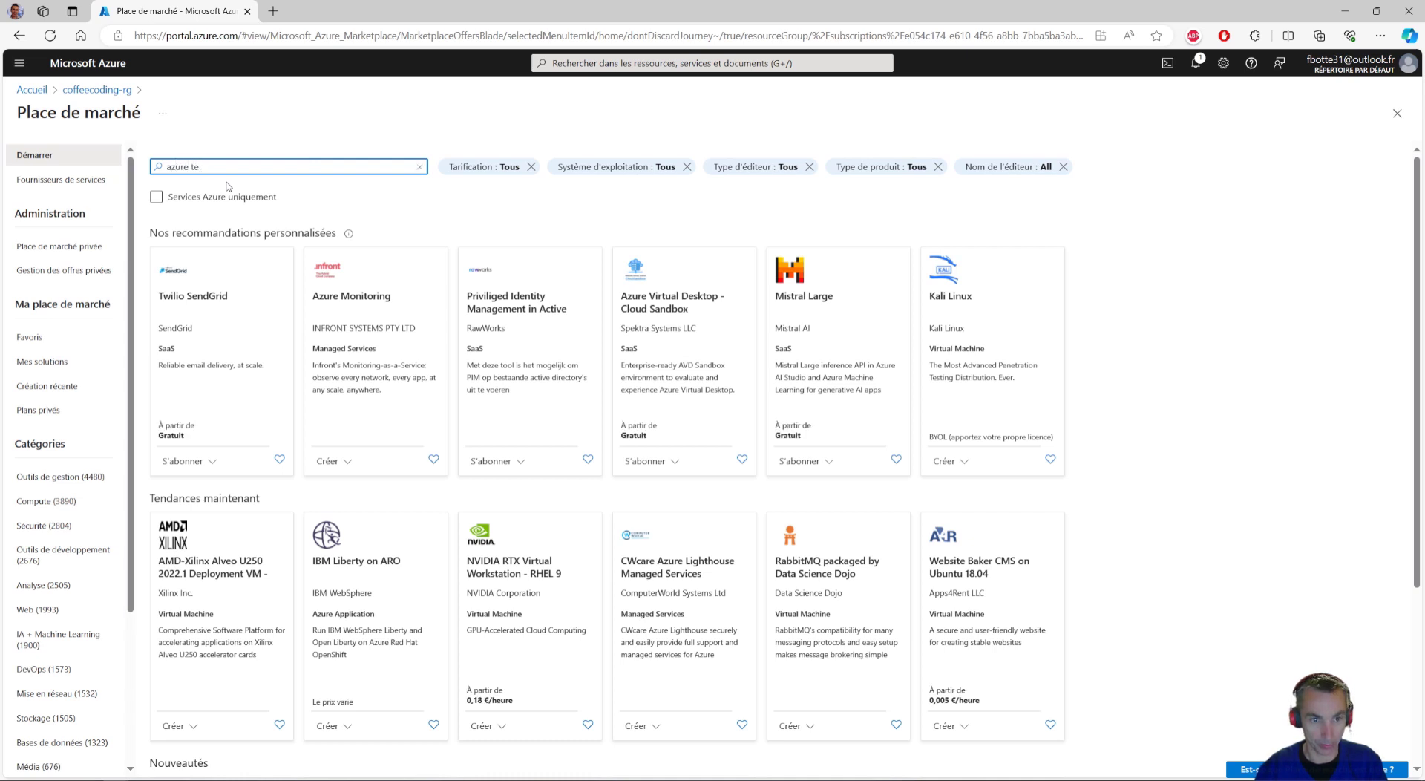
text(ast loading)
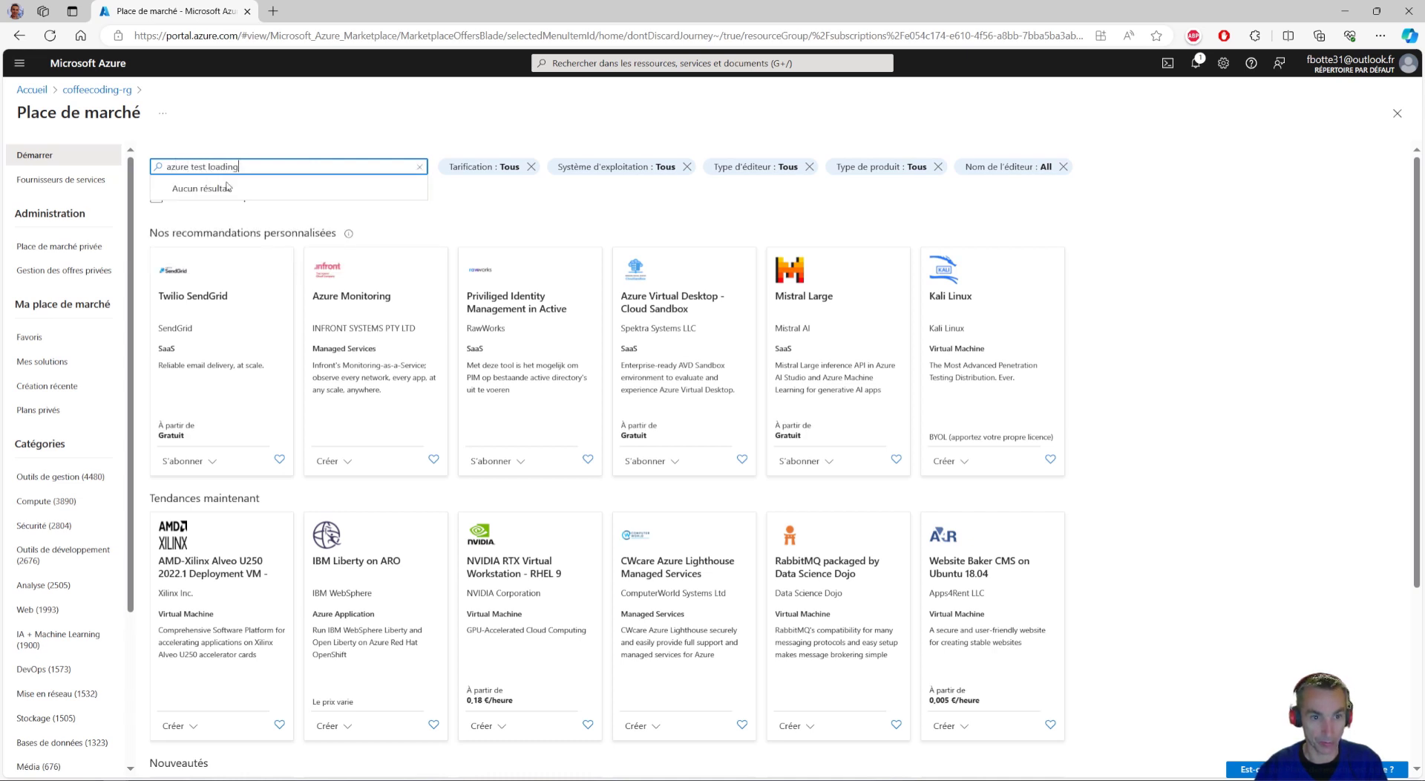
key(Return)
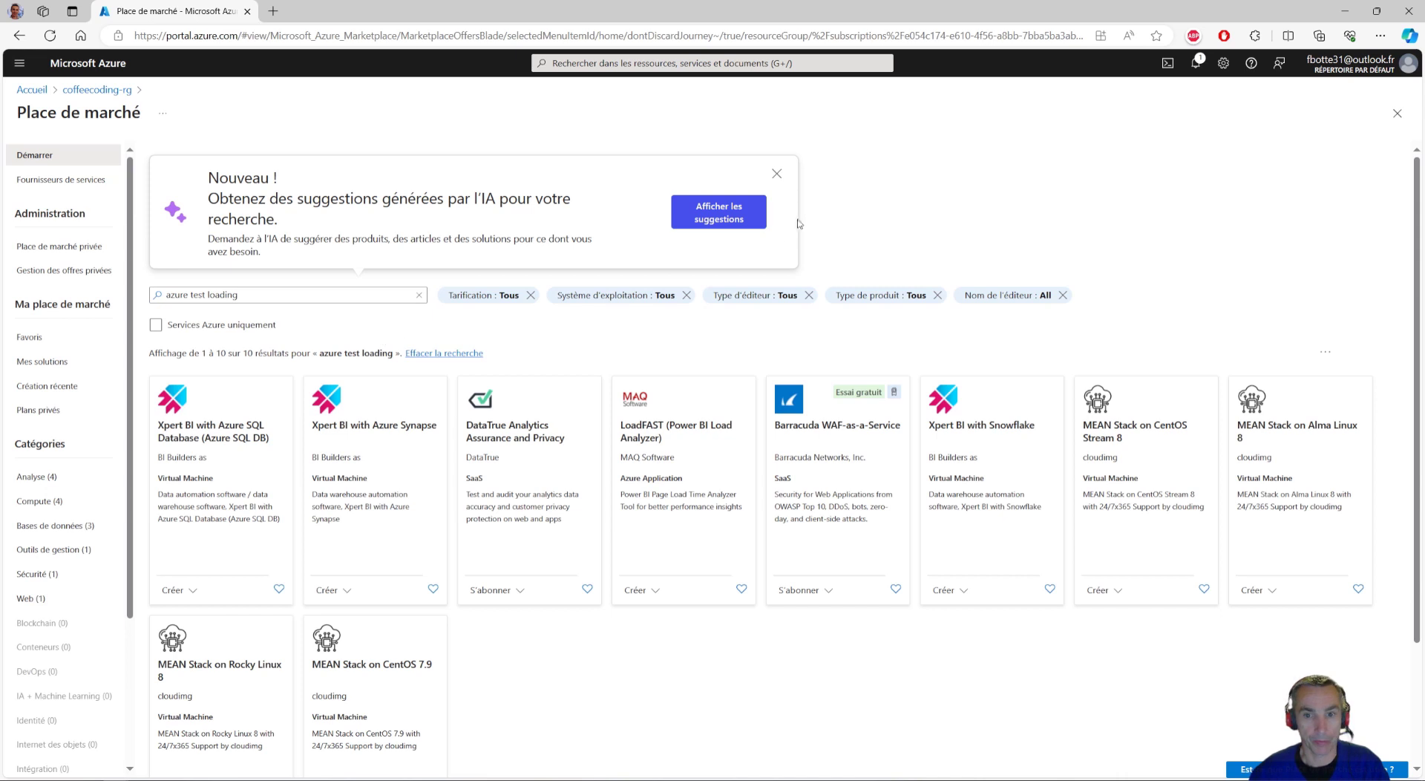
click(776, 173)
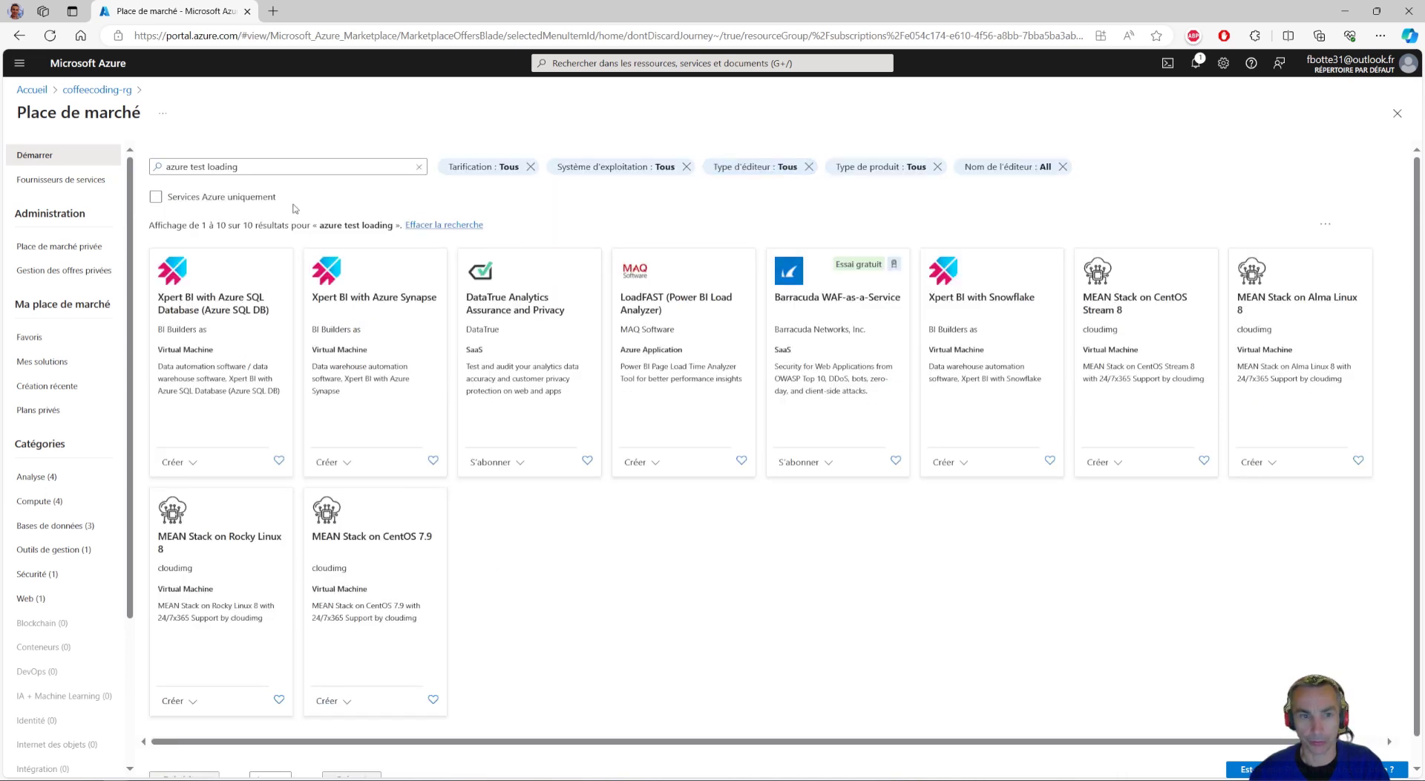
Step: Search the marketplace for "test de charge" and start creating a Test de charge Azure resource
drag(241, 167, 126, 182)
text(test de charge)
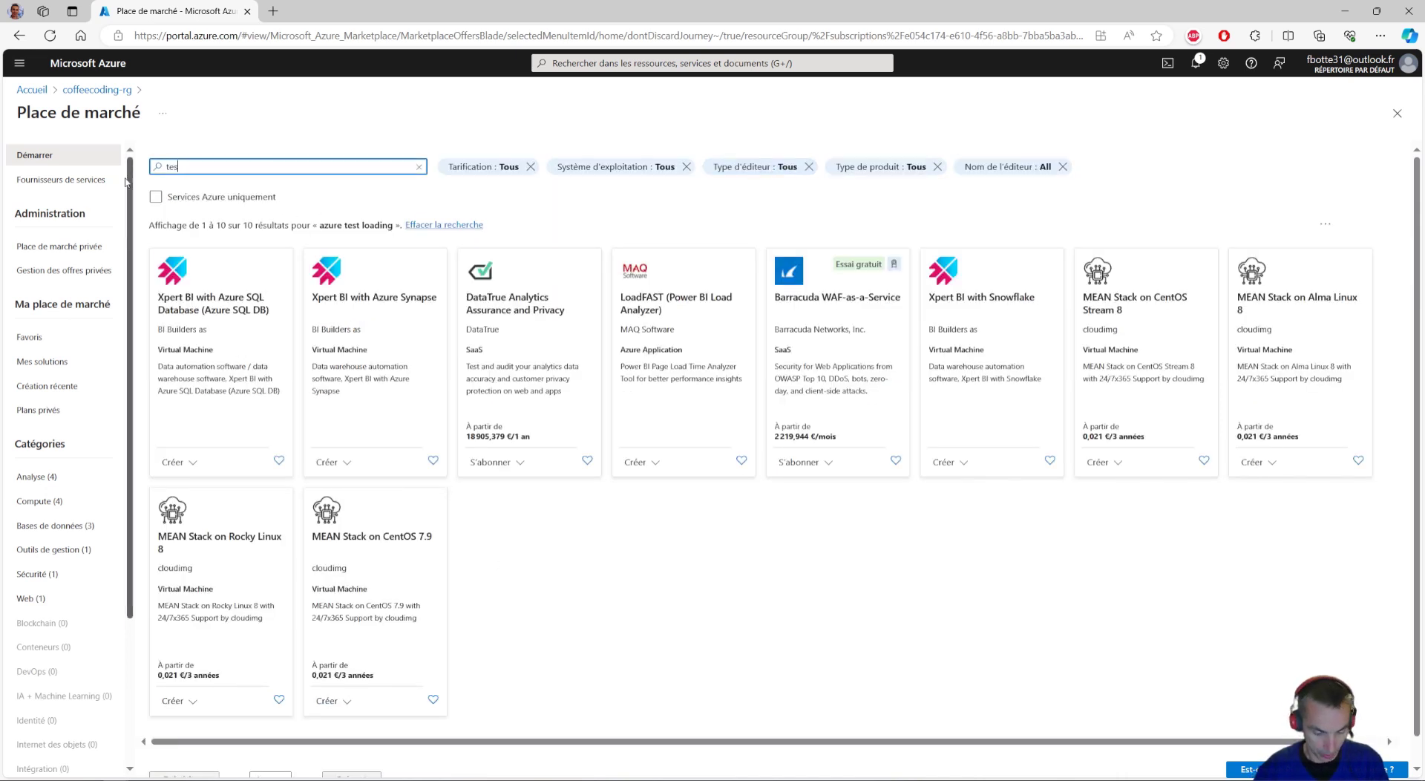
key(Return)
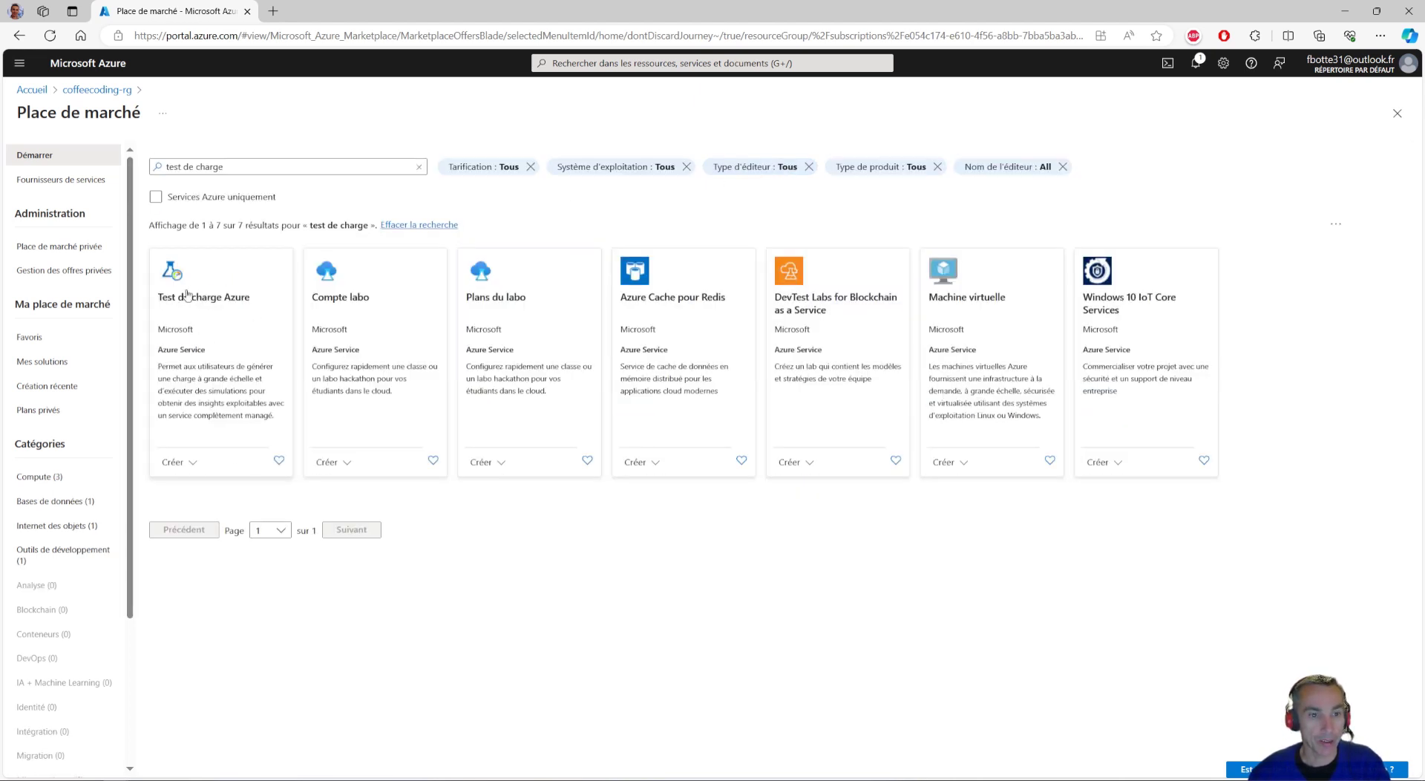
click(195, 462)
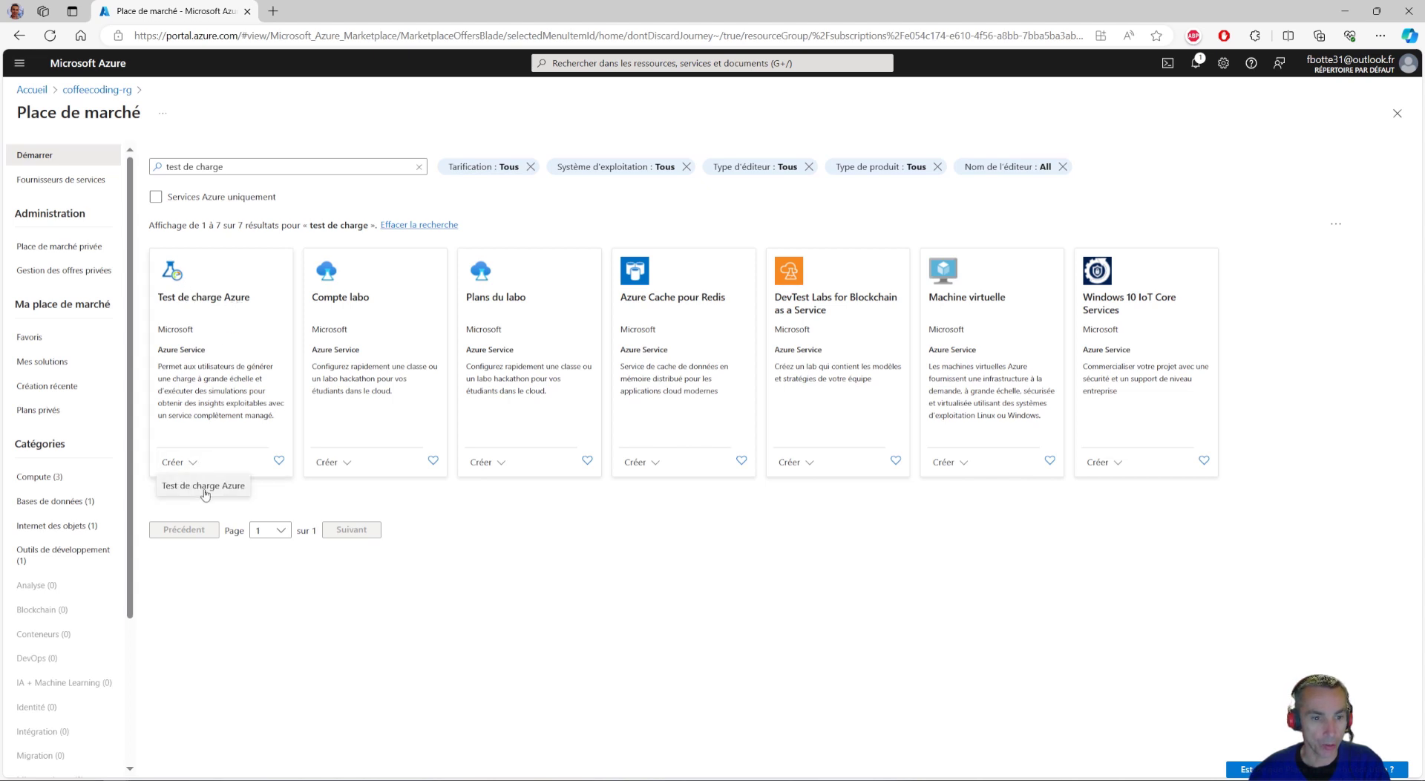
click(205, 486)
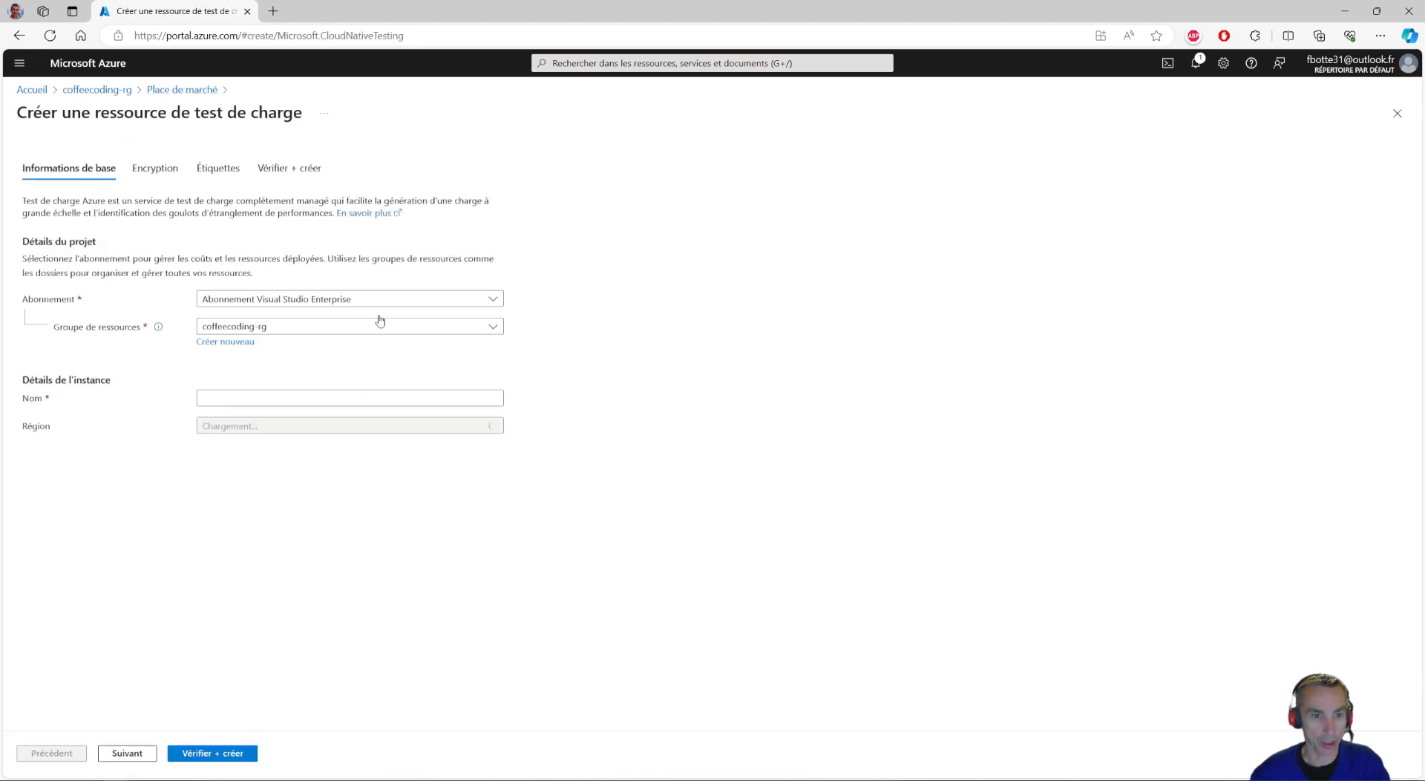
Step: Name the load testing resource coffeecoding-tdc and set its region to West Europe
click(245, 397)
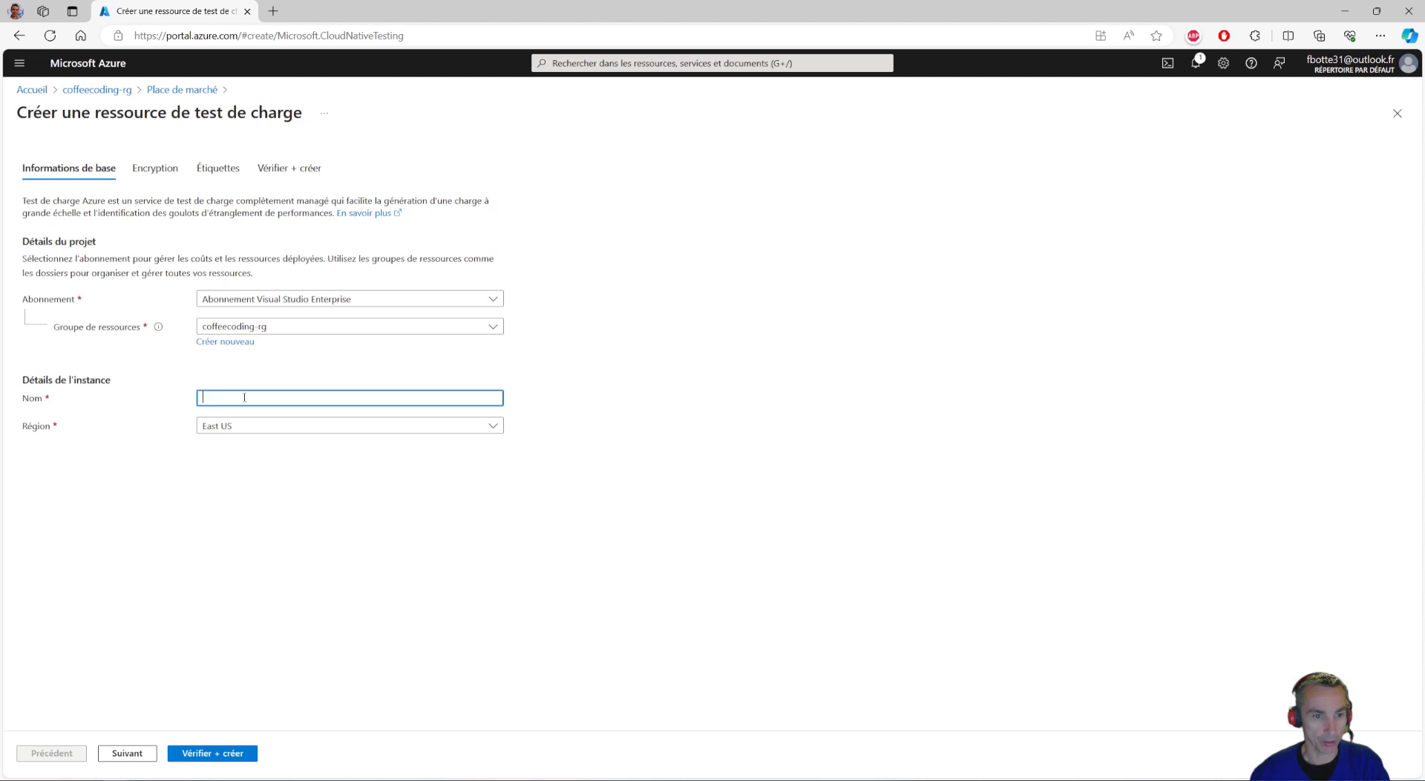
text(coffeec)
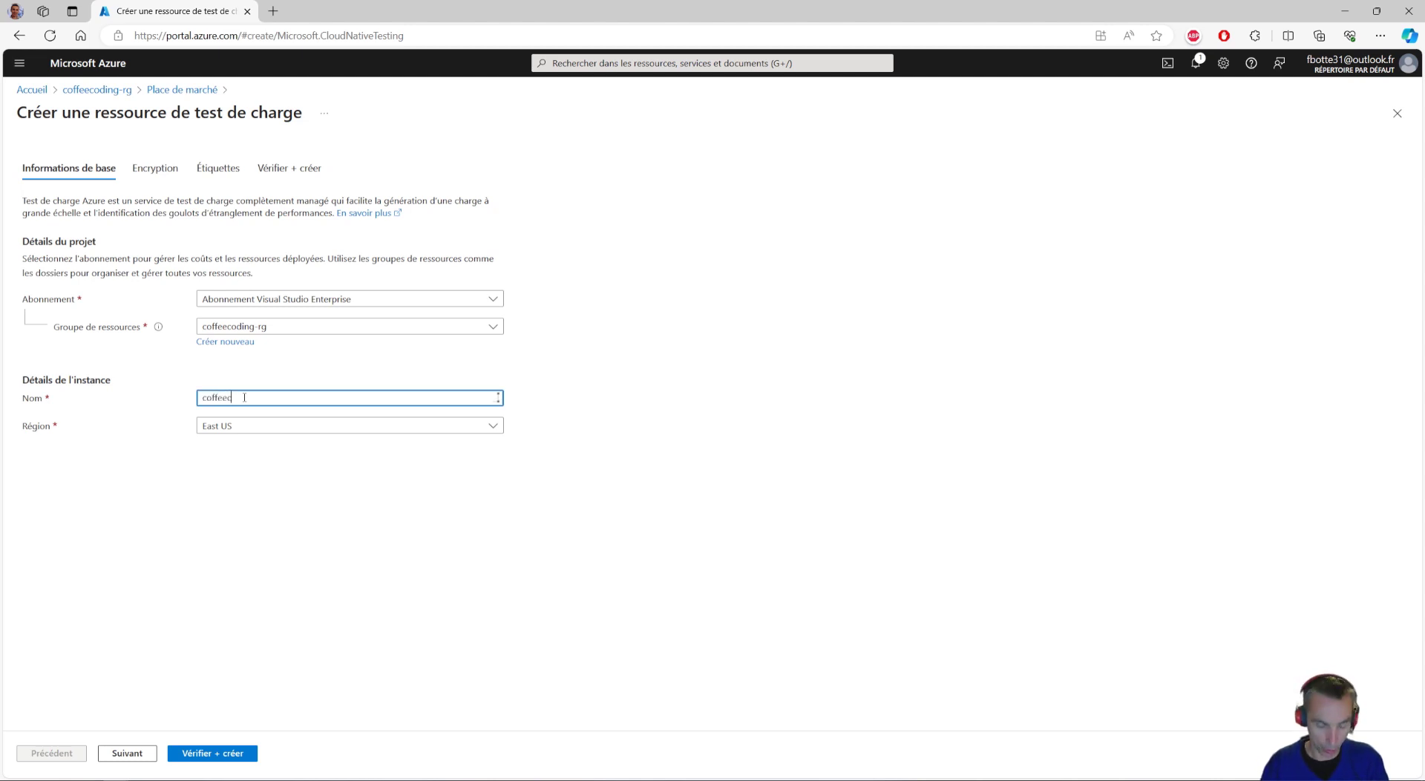
text(oding)
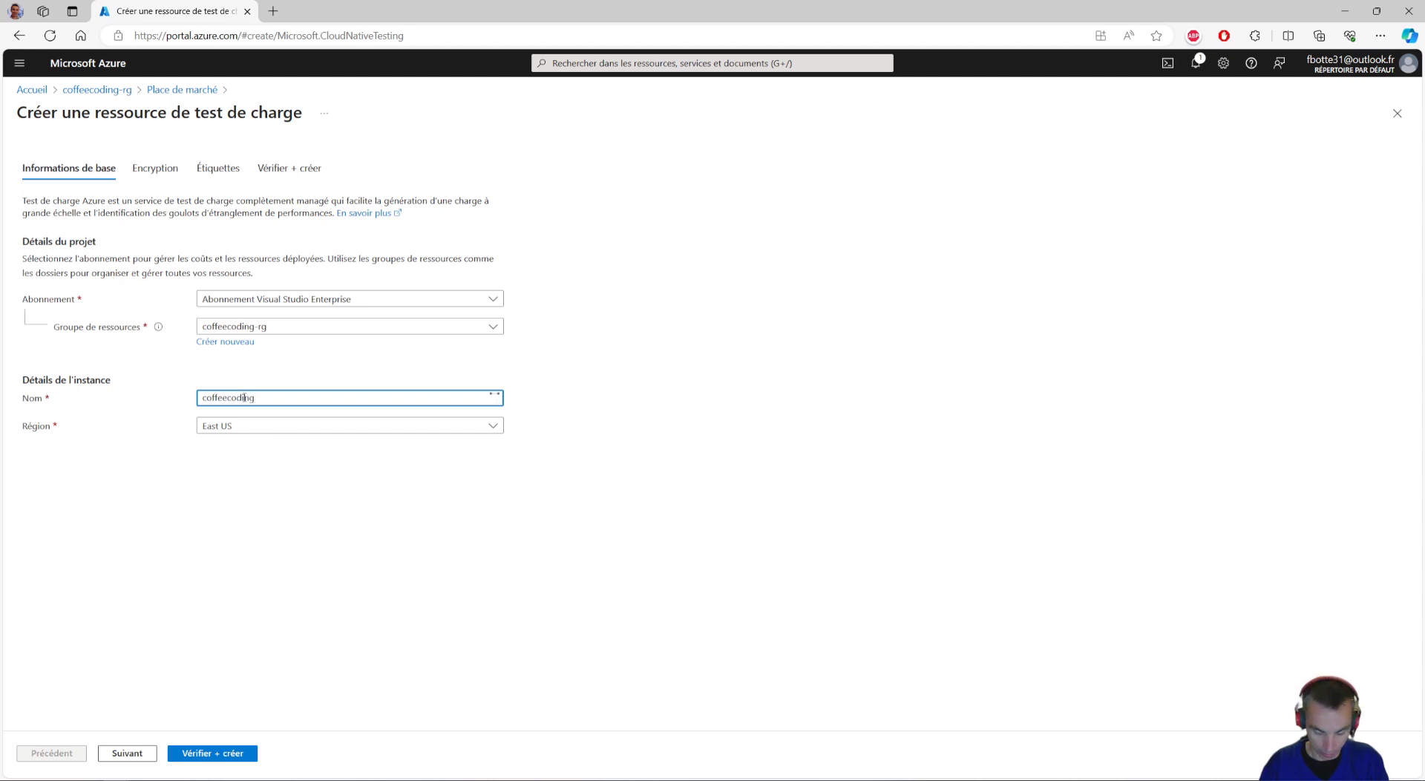
text(-tdc)
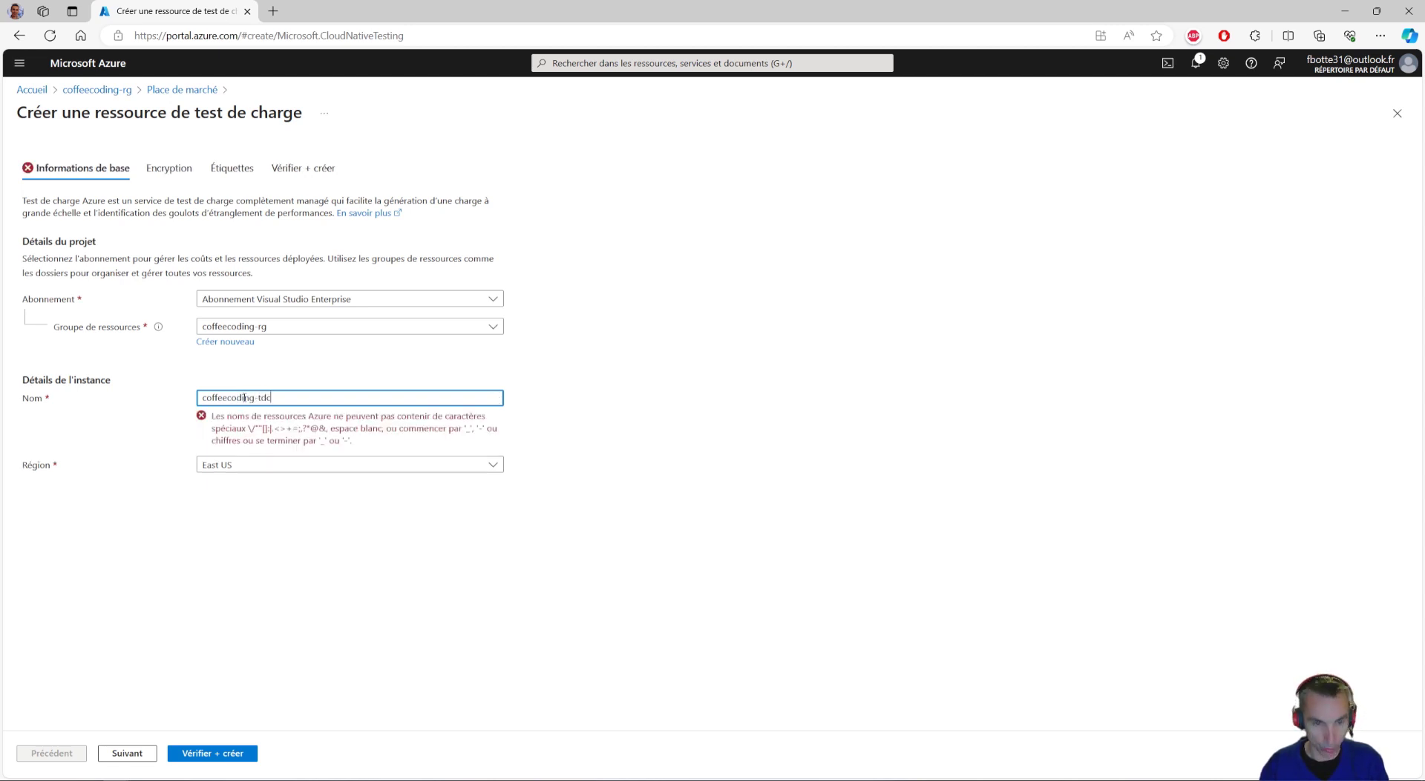
click(234, 428)
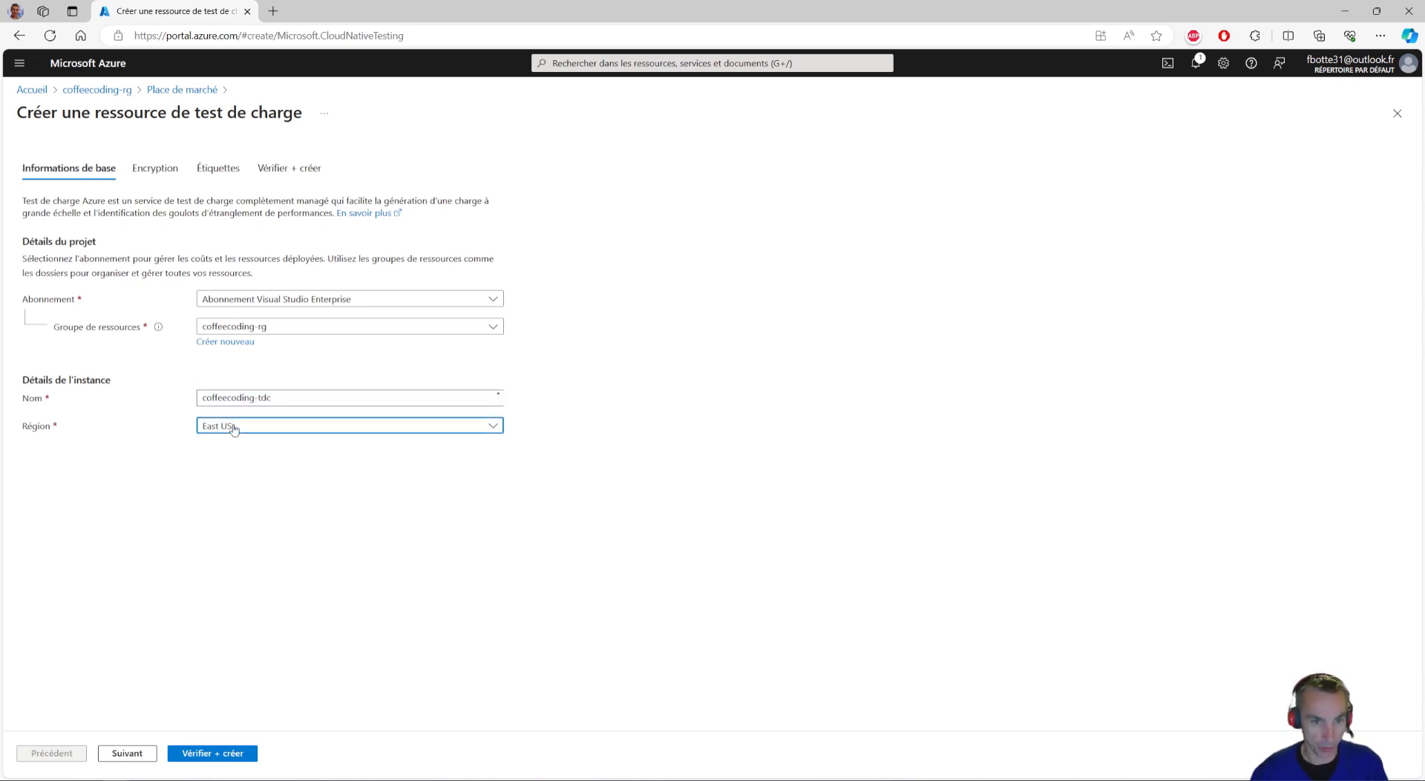
text(west)
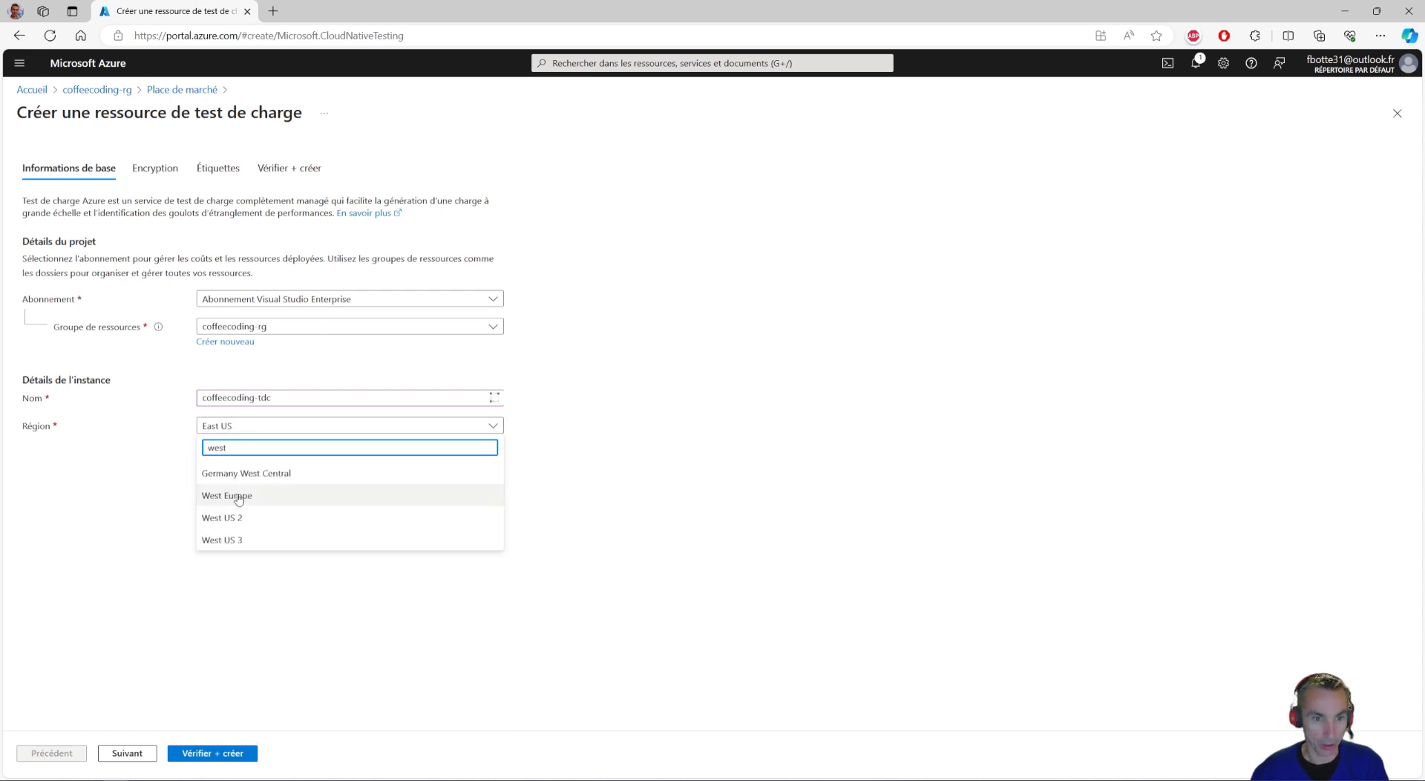
click(253, 495)
Step: Create the load testing resource with default encryption and no tags, and open the deployed resource
click(126, 753)
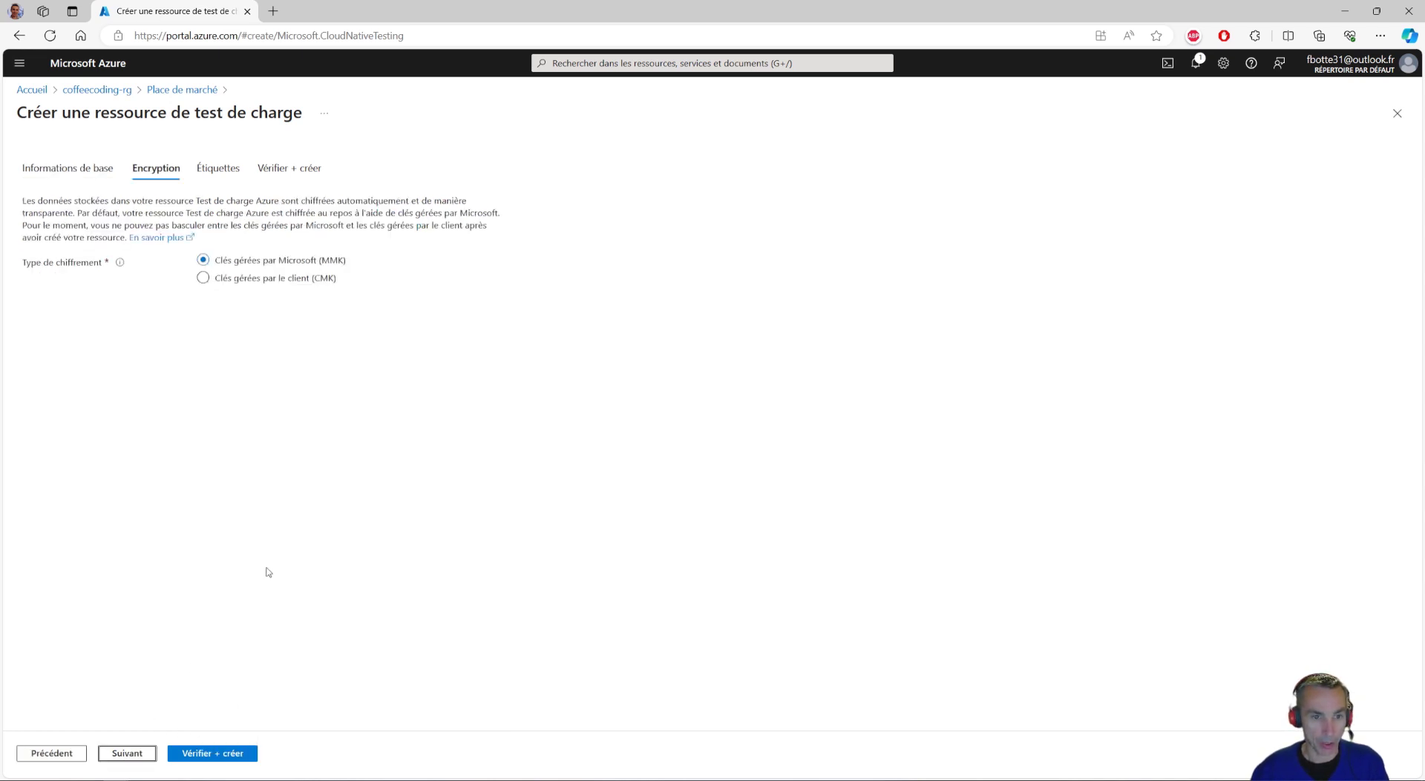
click(120, 754)
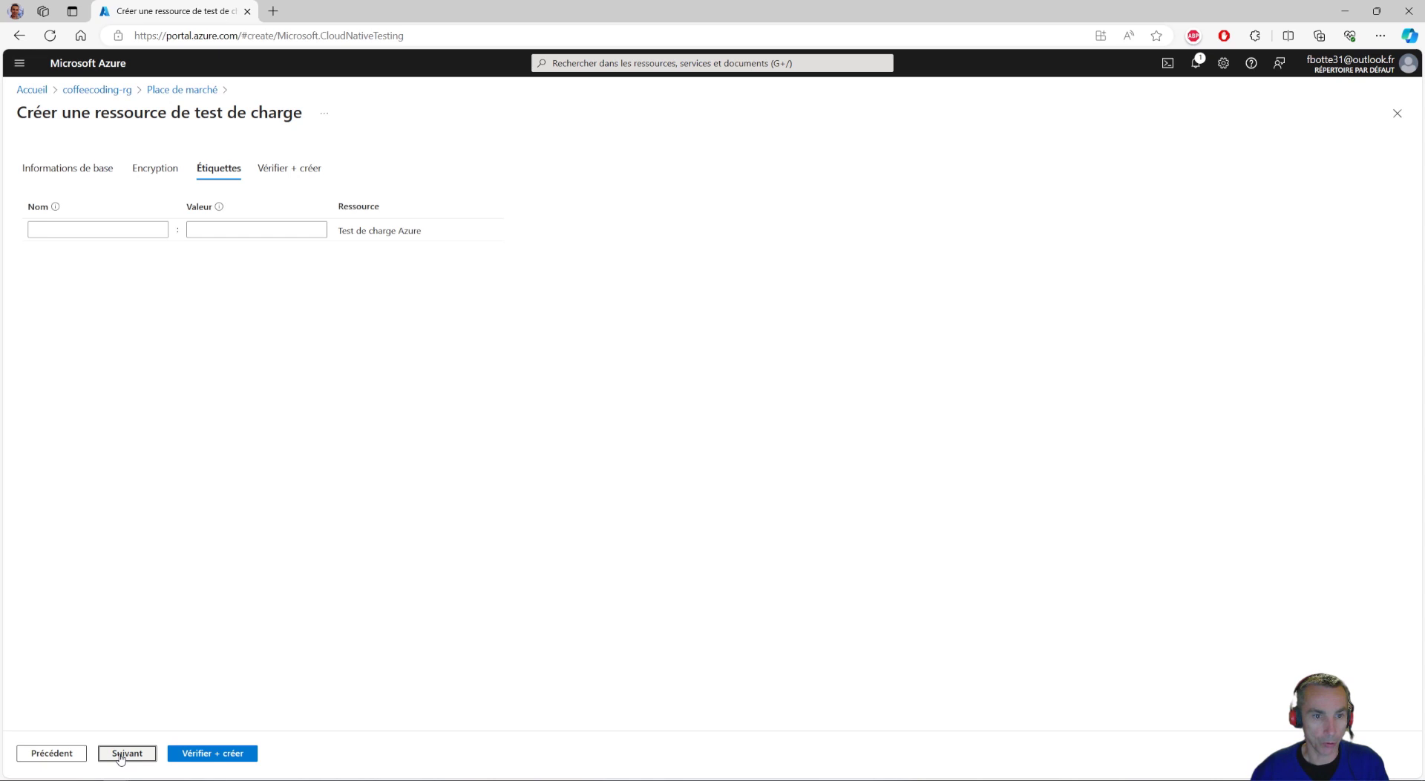
click(120, 754)
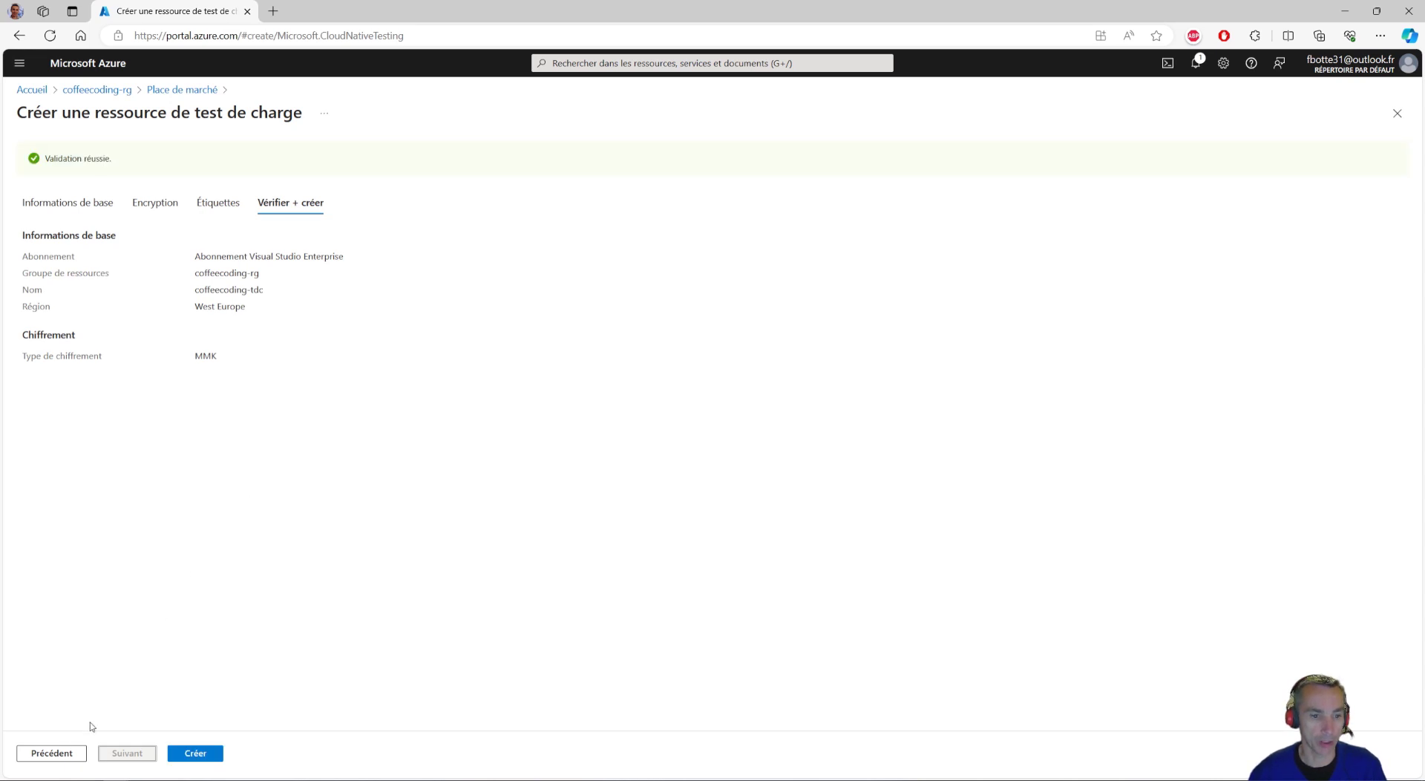
click(195, 752)
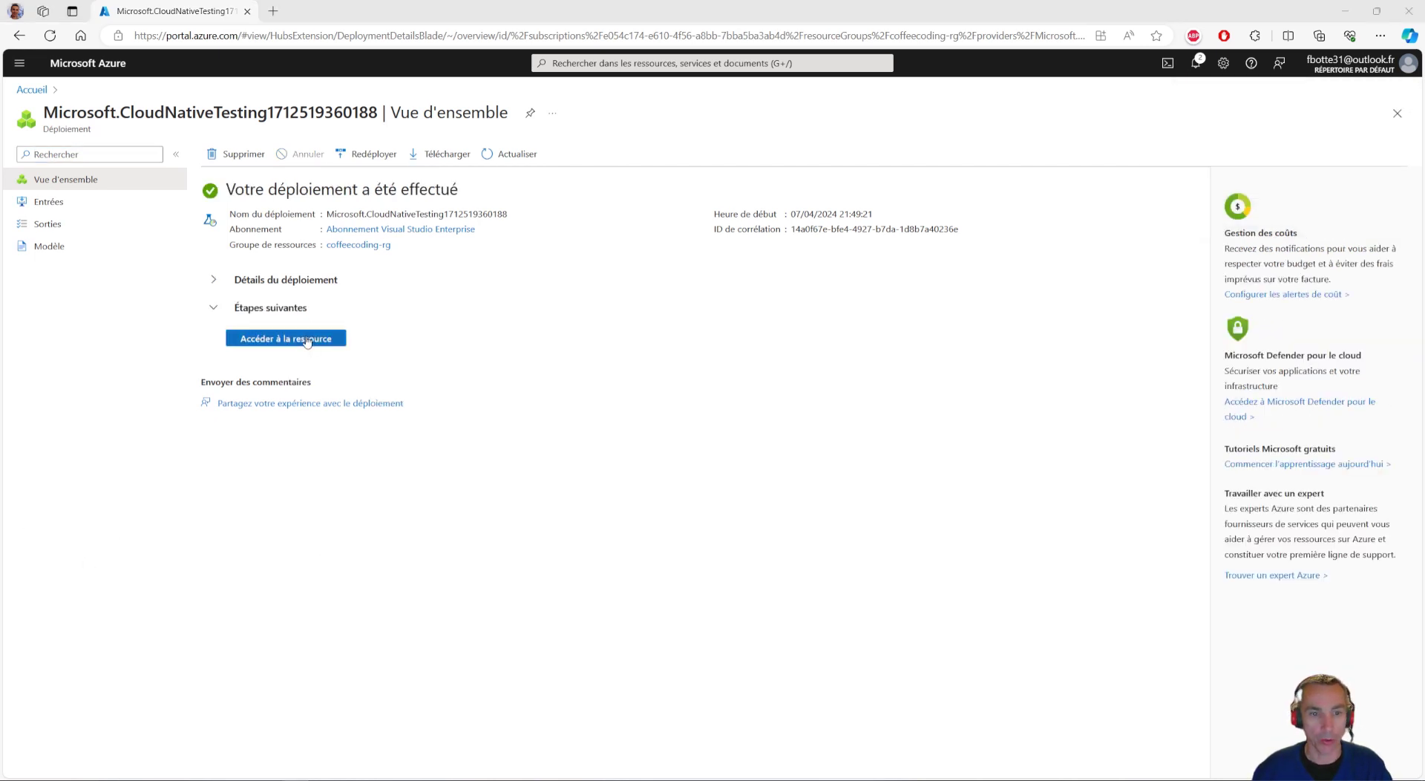
click(306, 341)
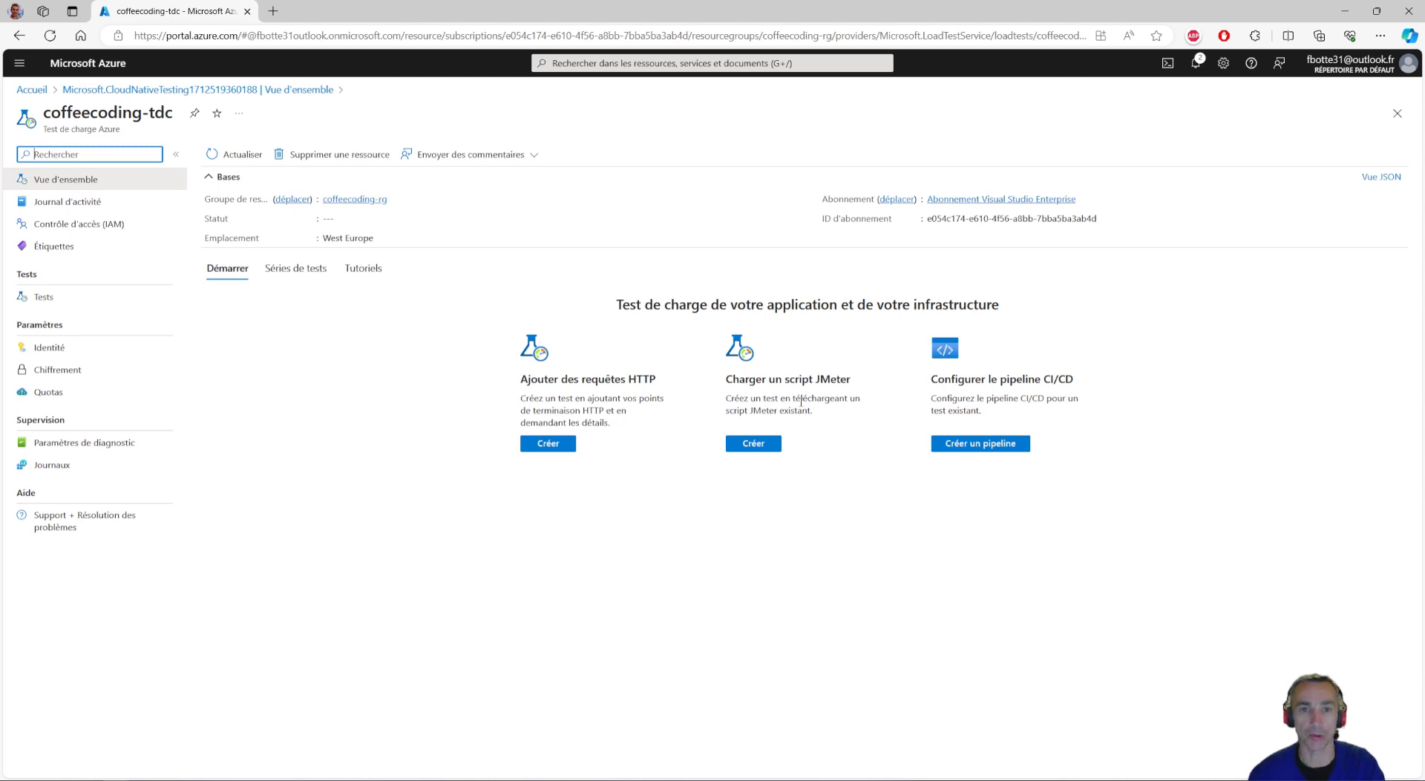
Step: Switch to Postman and set the name value in the Book POST request's JSON body to "mon nouveau livre"
key(alt+Tab)
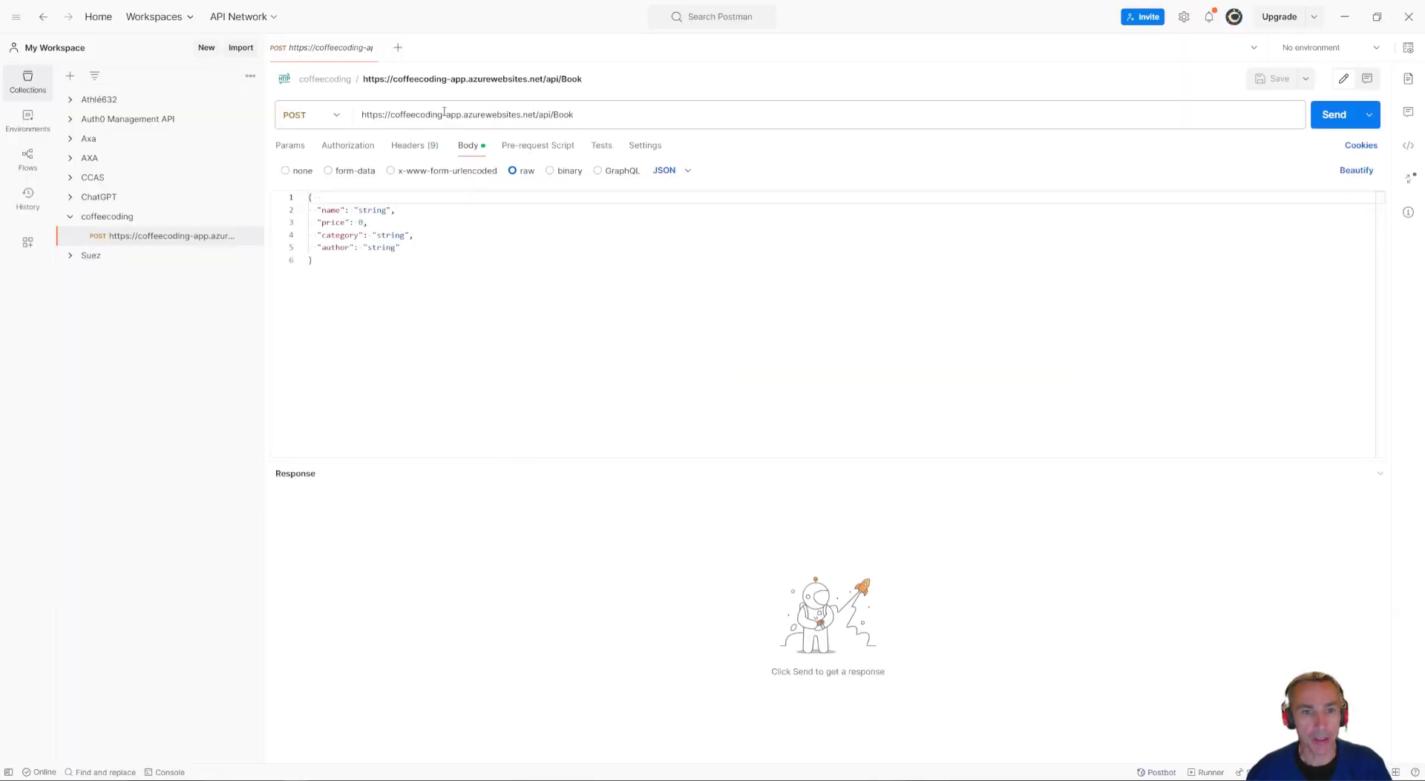
drag(390, 114, 527, 114)
click(559, 114)
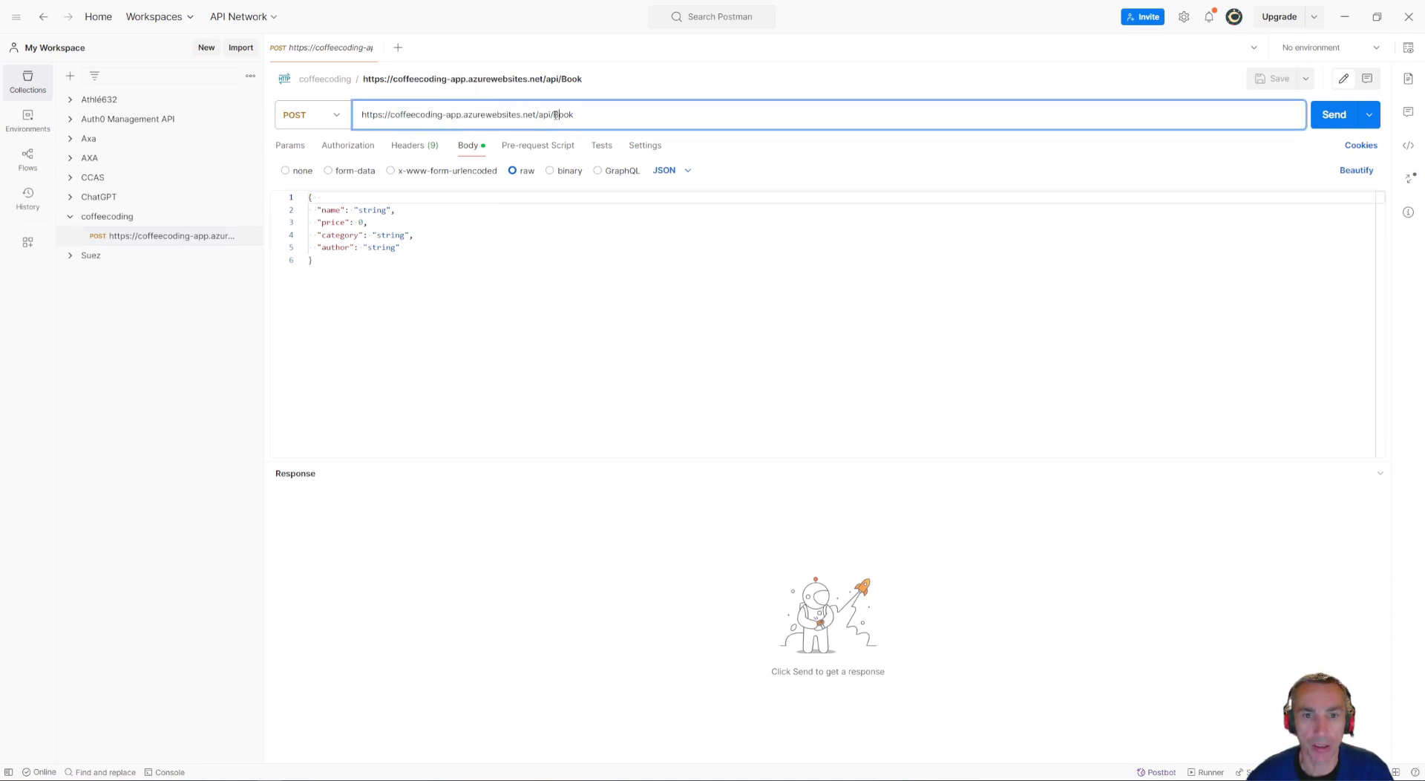
double_click(559, 115)
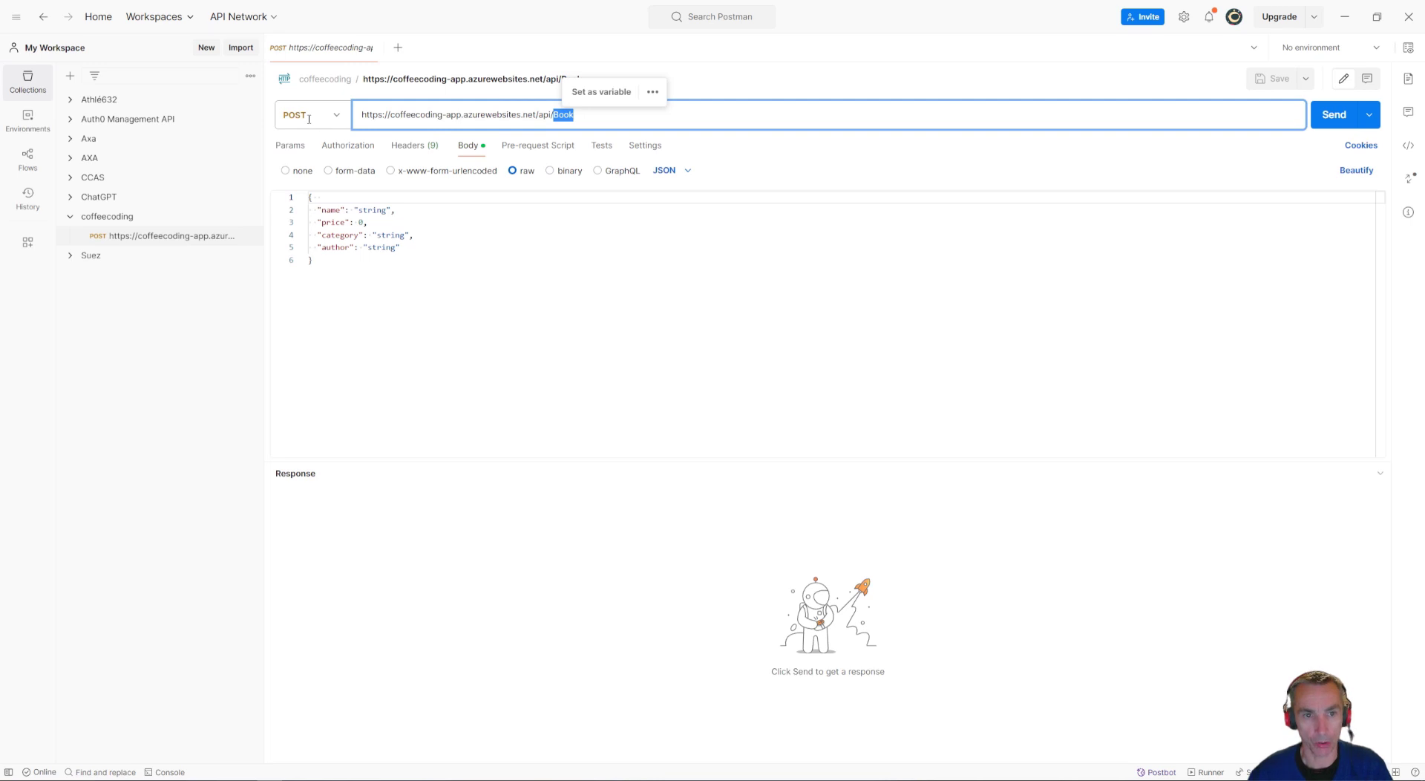
double_click(373, 210)
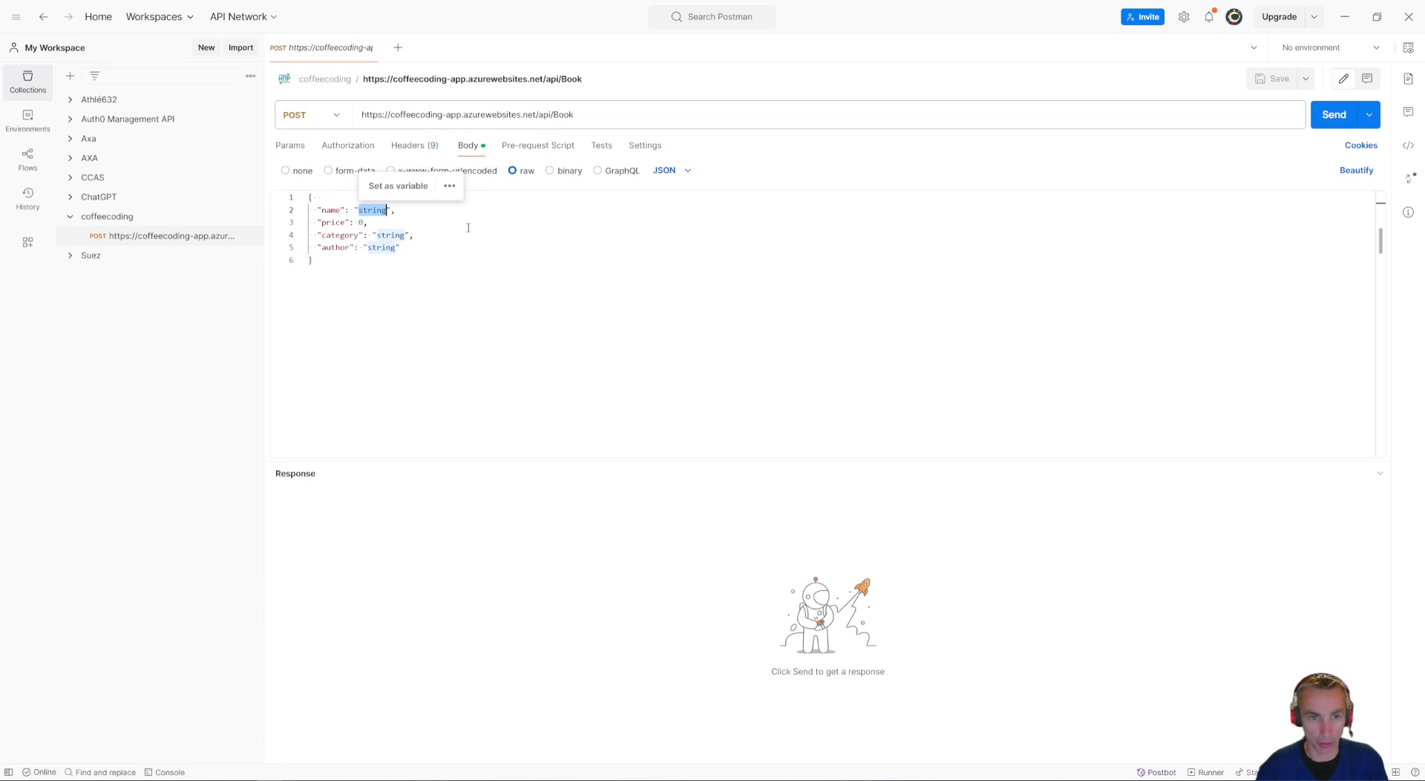
text(mon nouveau li)
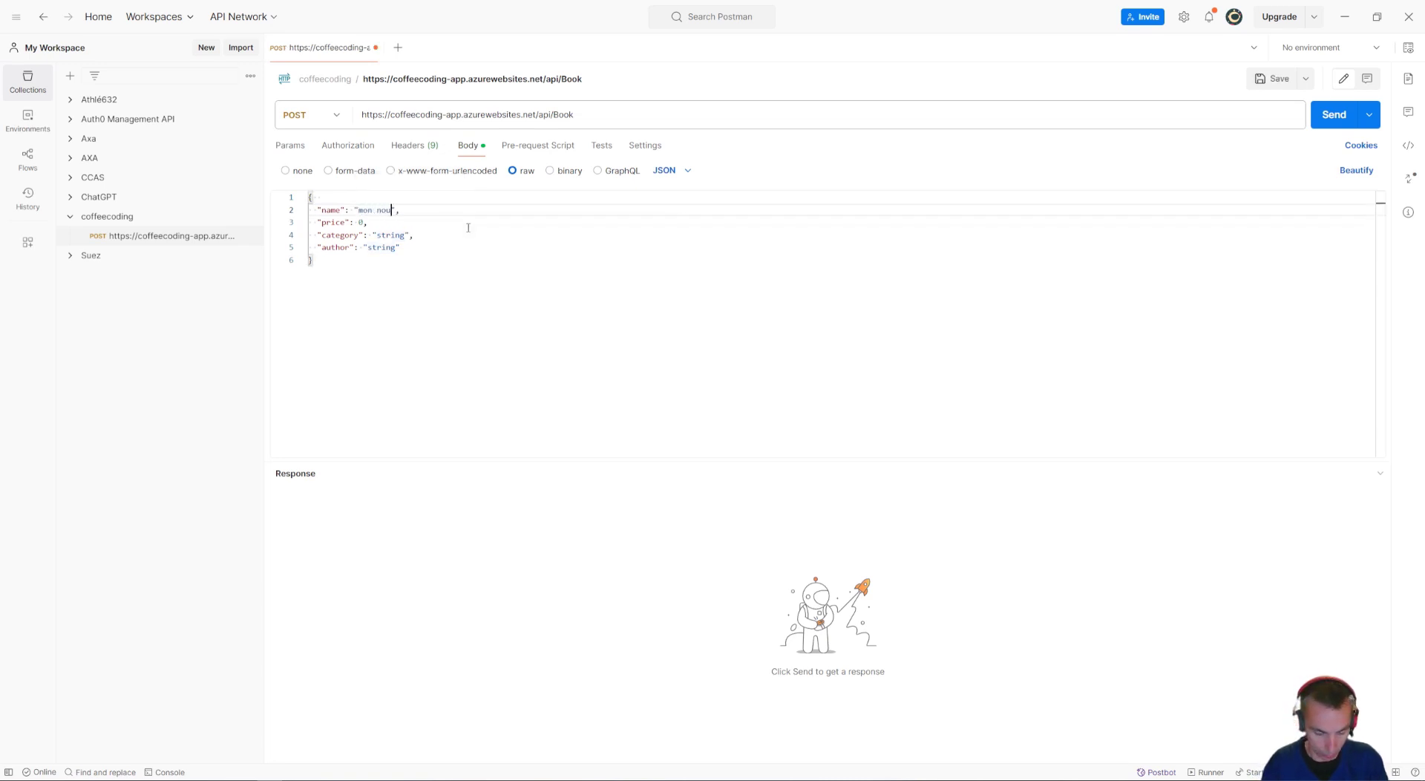
text(vre)
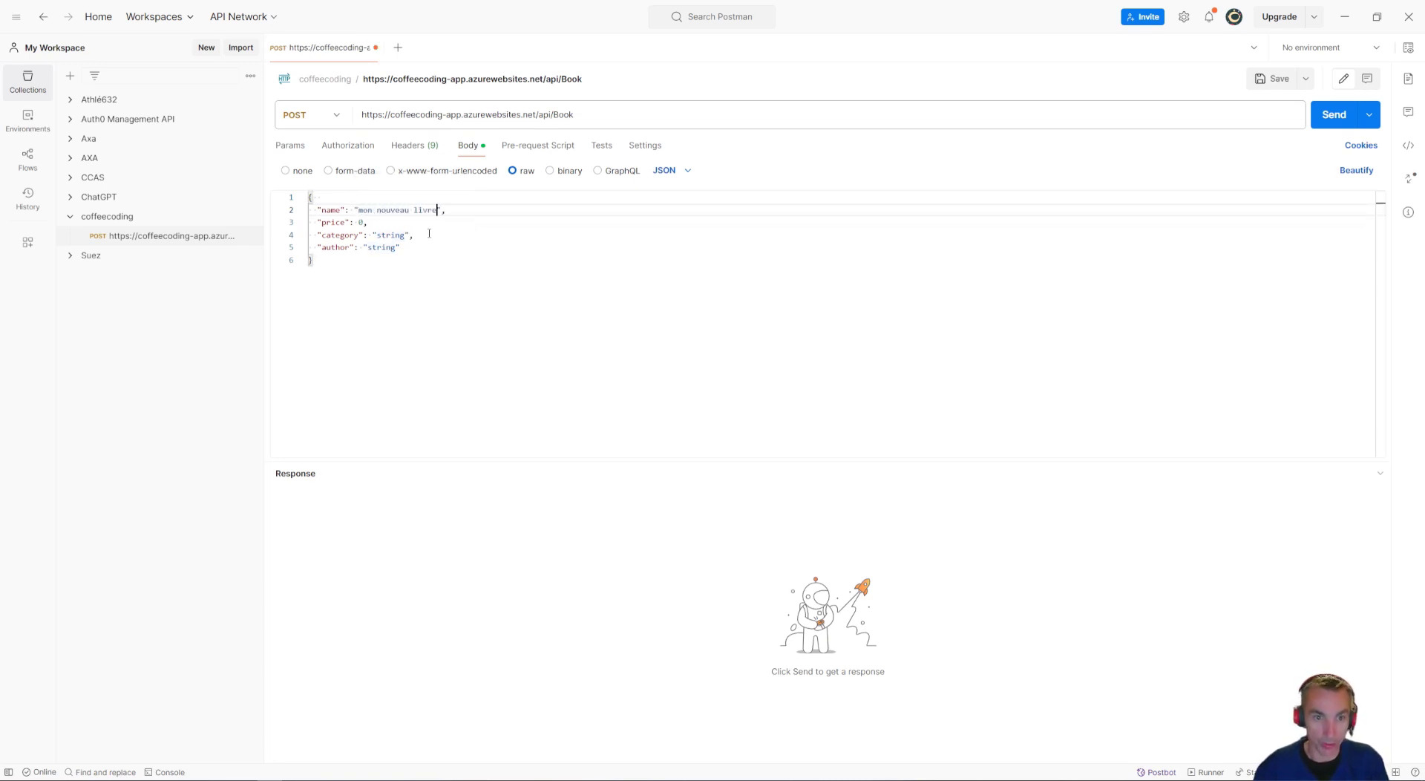
Step: Set the price to 15 and the author to "MoiMeme" in the JSON body, and send the POST request
double_click(360, 222)
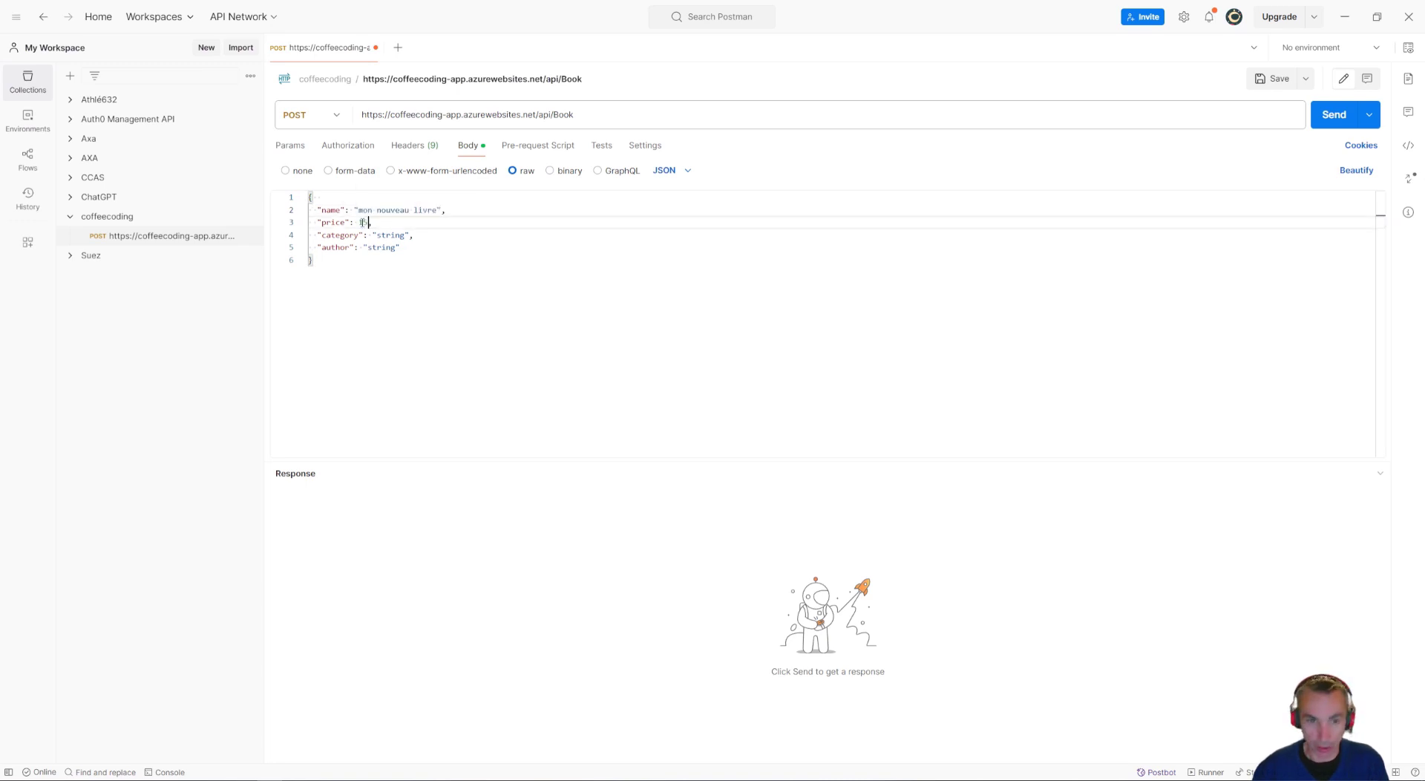
text(15)
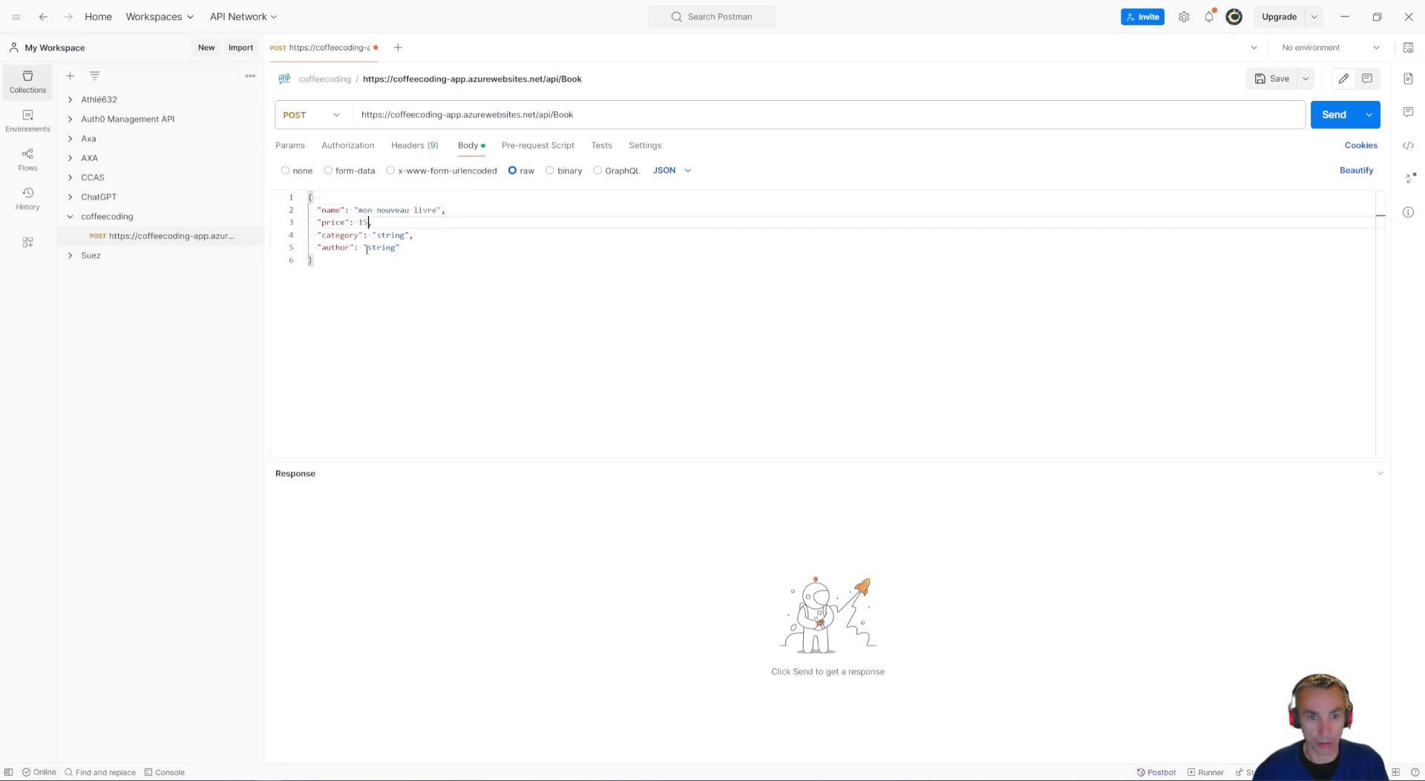
double_click(369, 248)
text(MaiM)
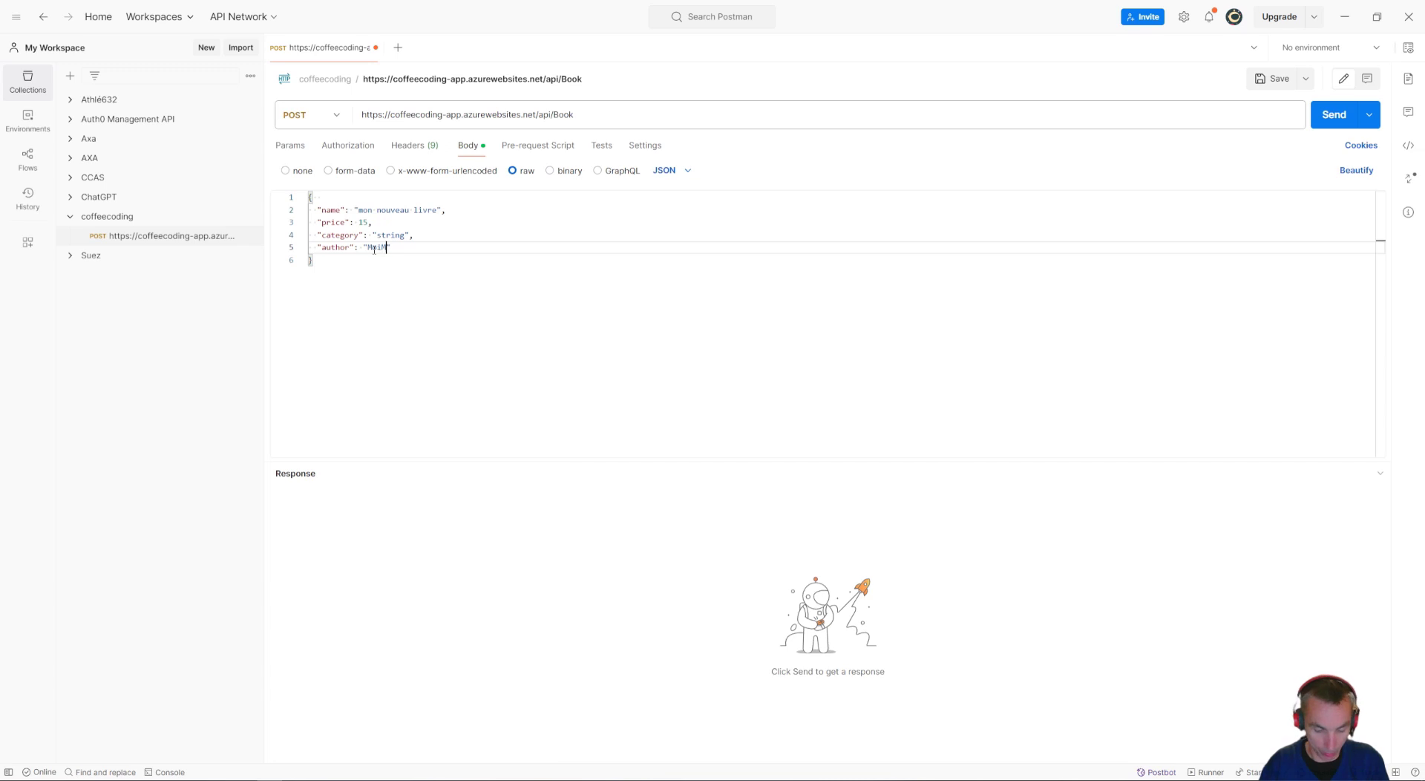
text(eme)
click(1333, 119)
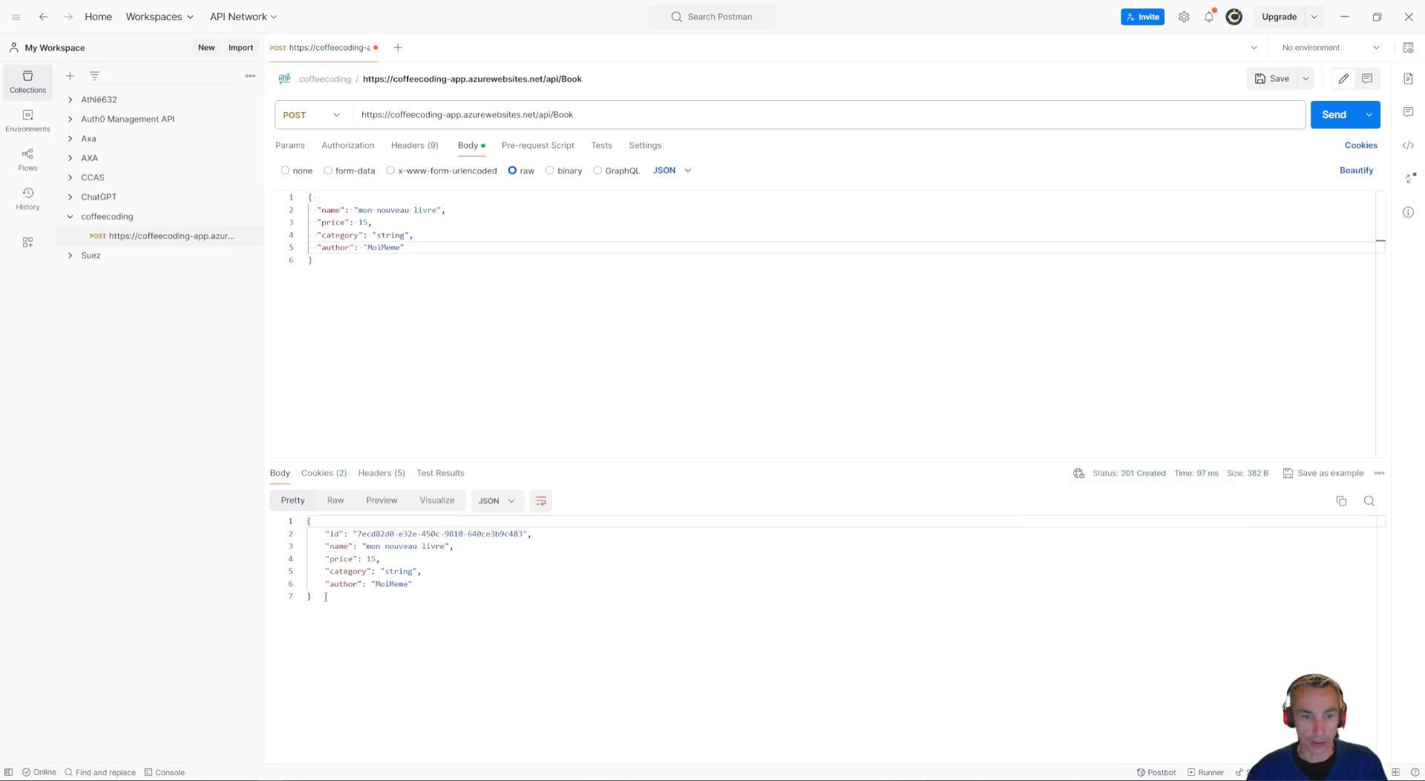
drag(325, 597, 308, 514)
click(419, 549)
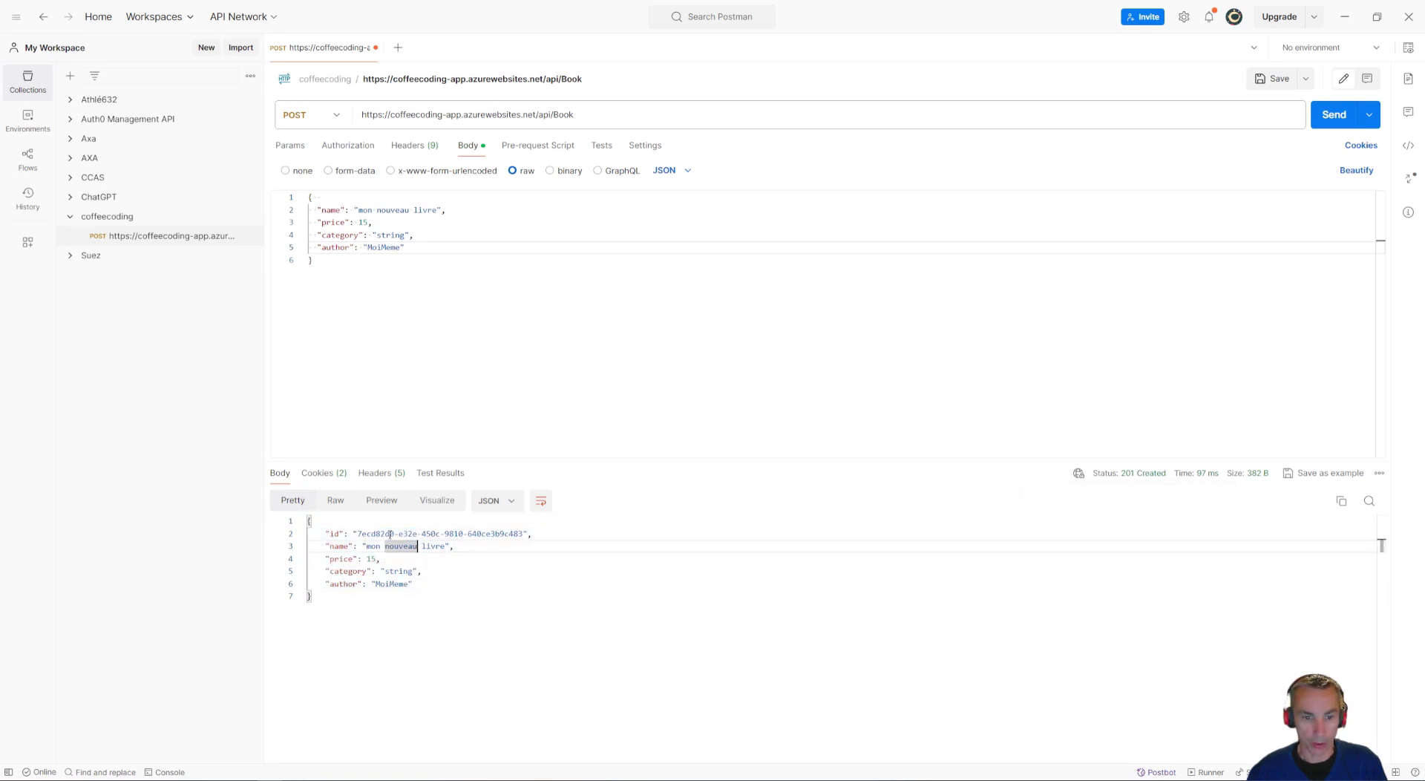
click(441, 592)
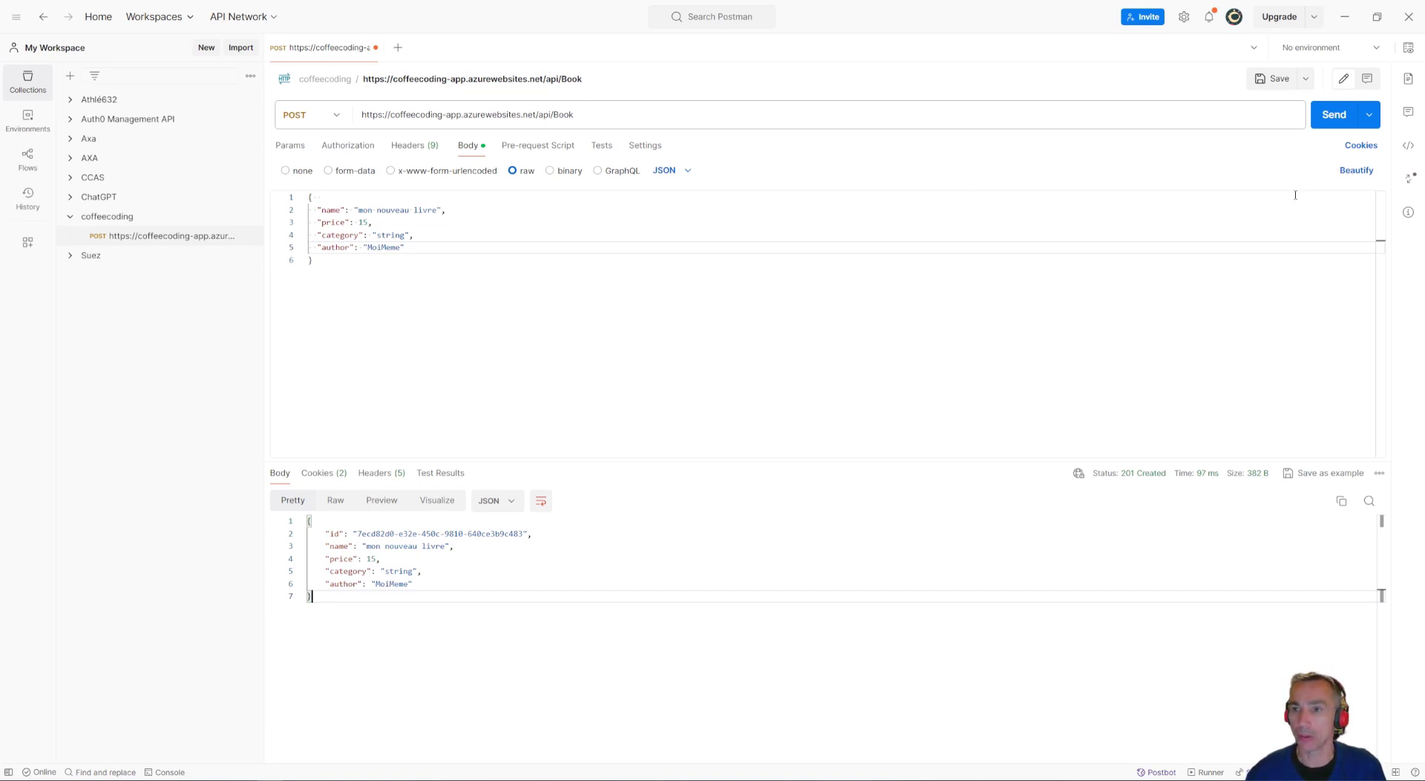
Step: Copy the POST request's cURL snippet, switch to Apache JMeter and create a test plan from that cURL command
click(1407, 143)
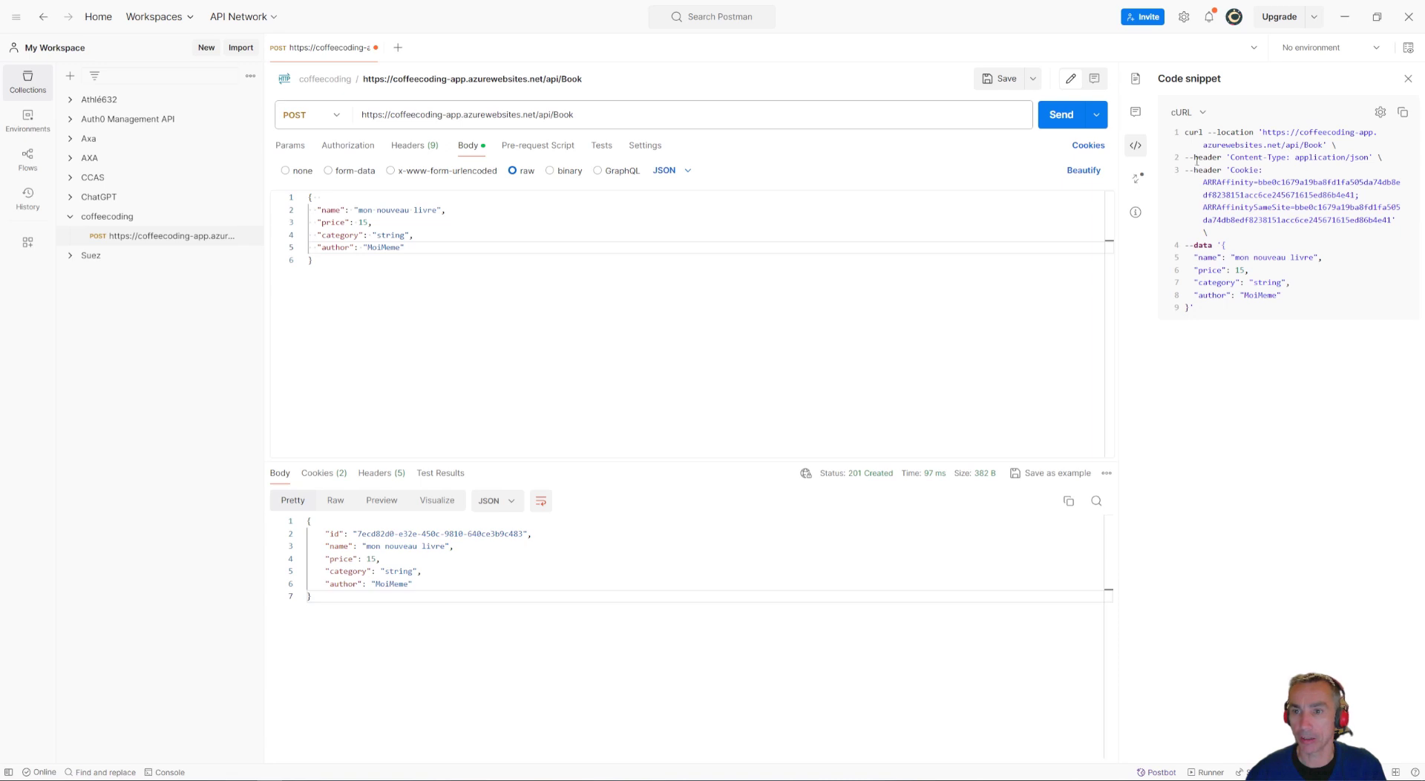
click(1401, 114)
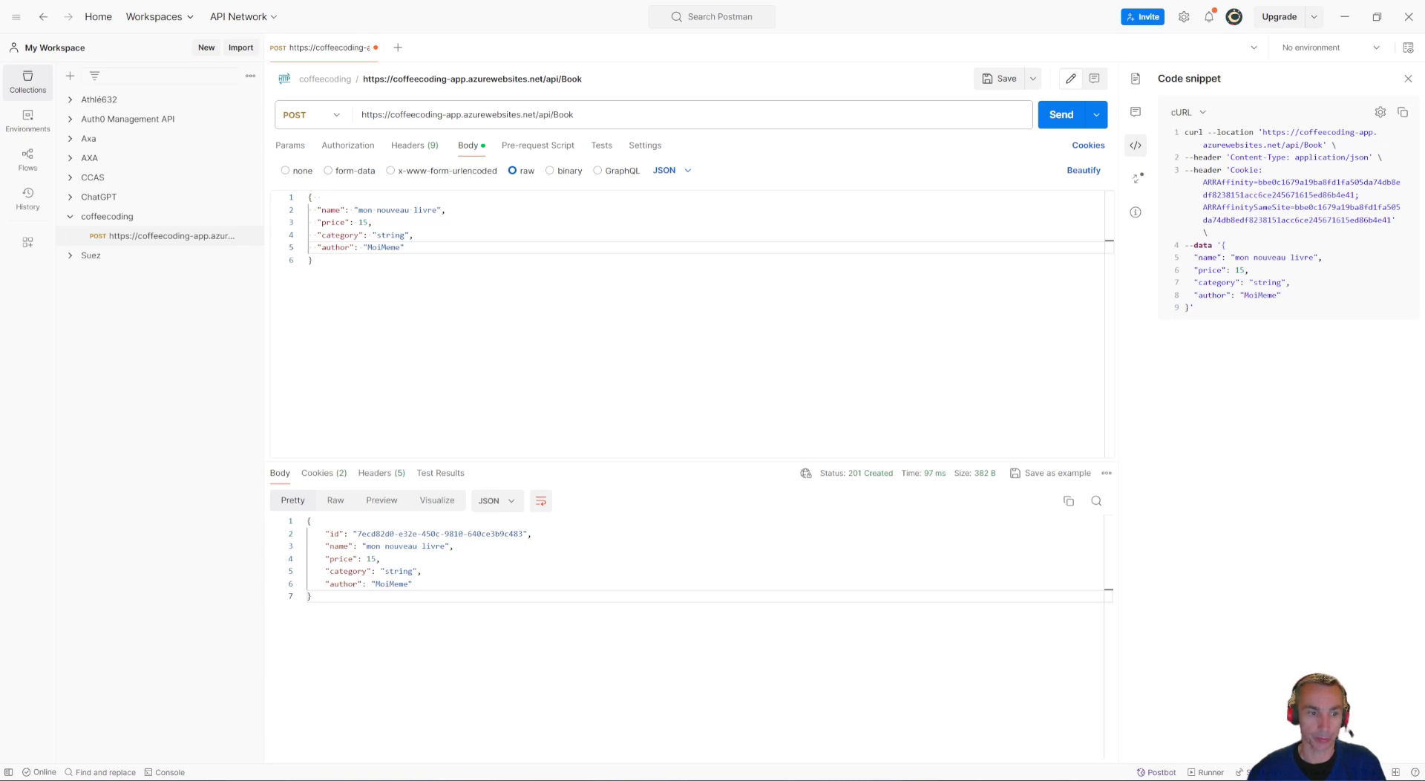
key(alt+Tab)
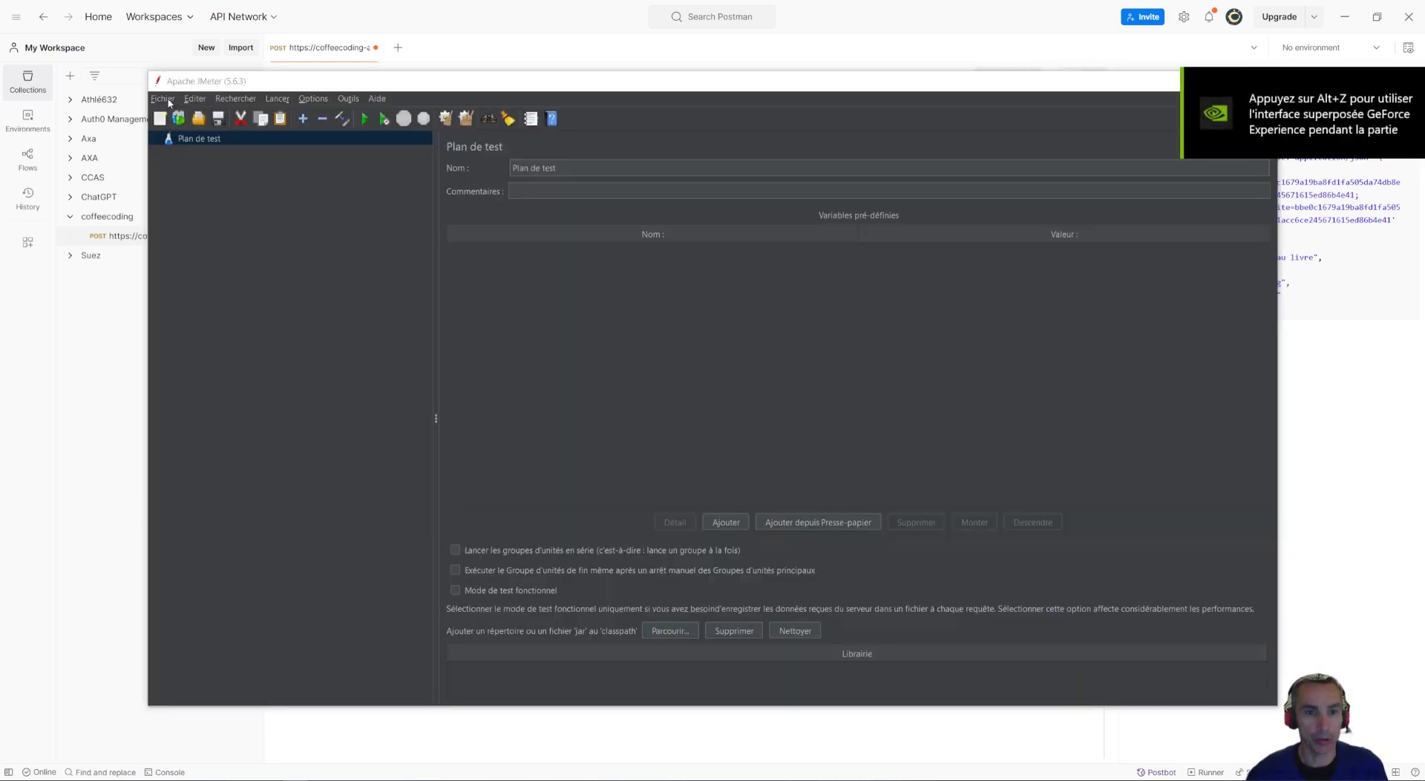
click(350, 101)
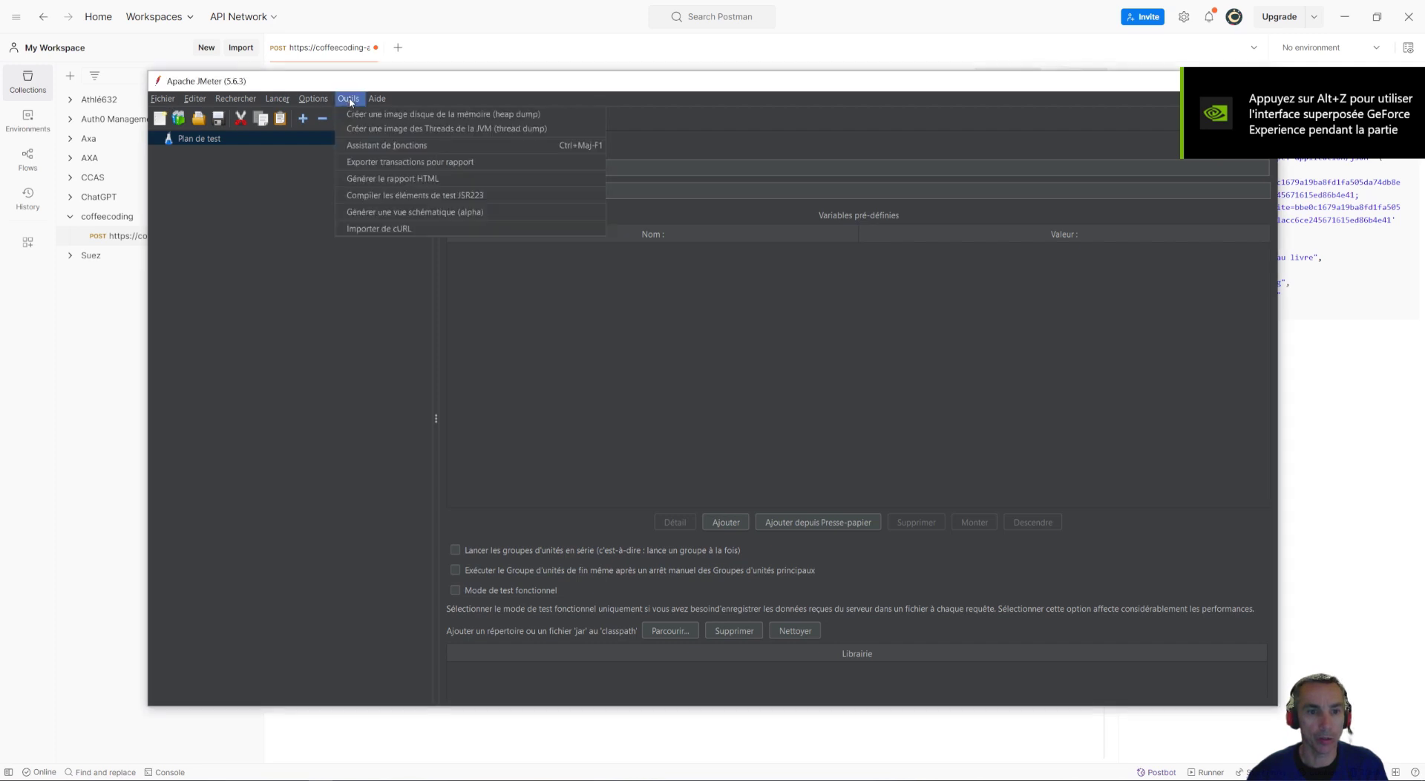
click(394, 228)
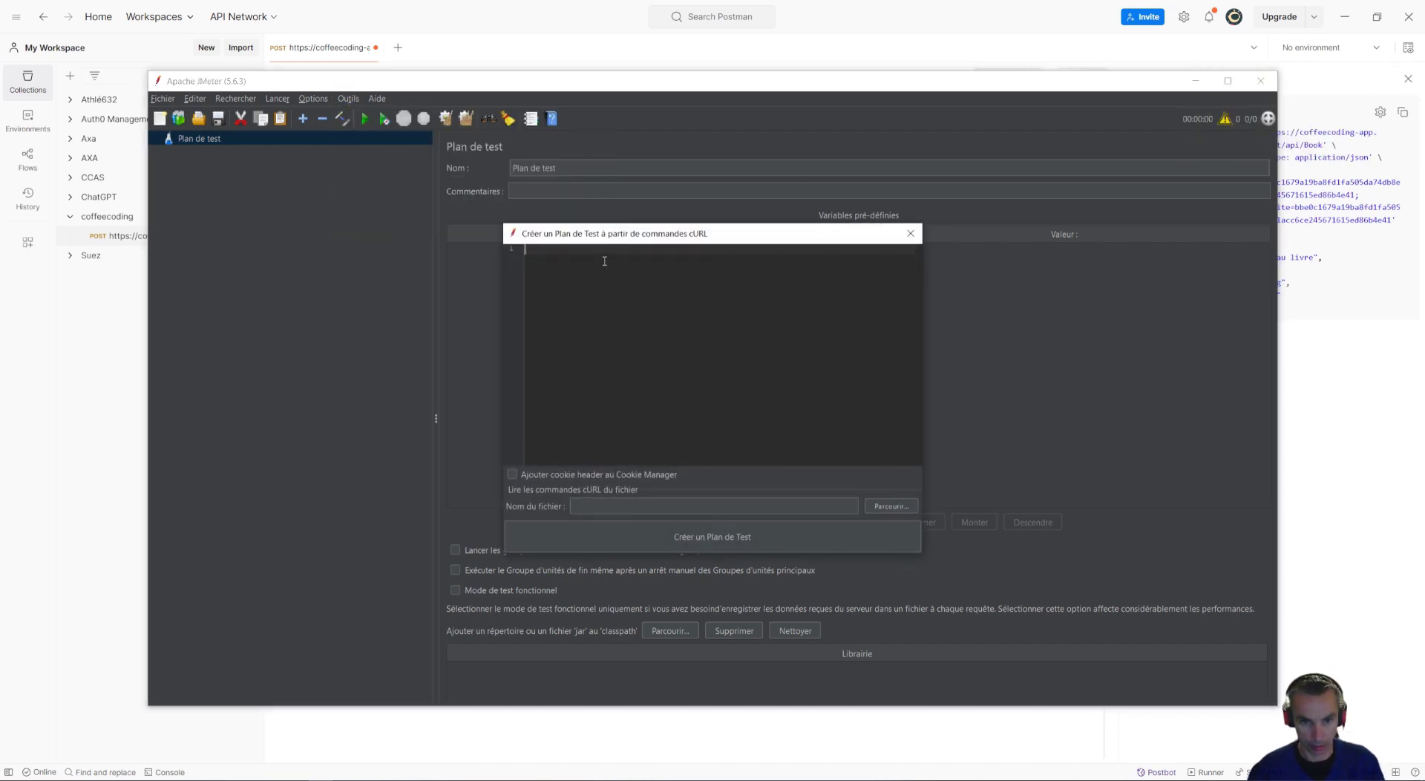
key(ctrl+v)
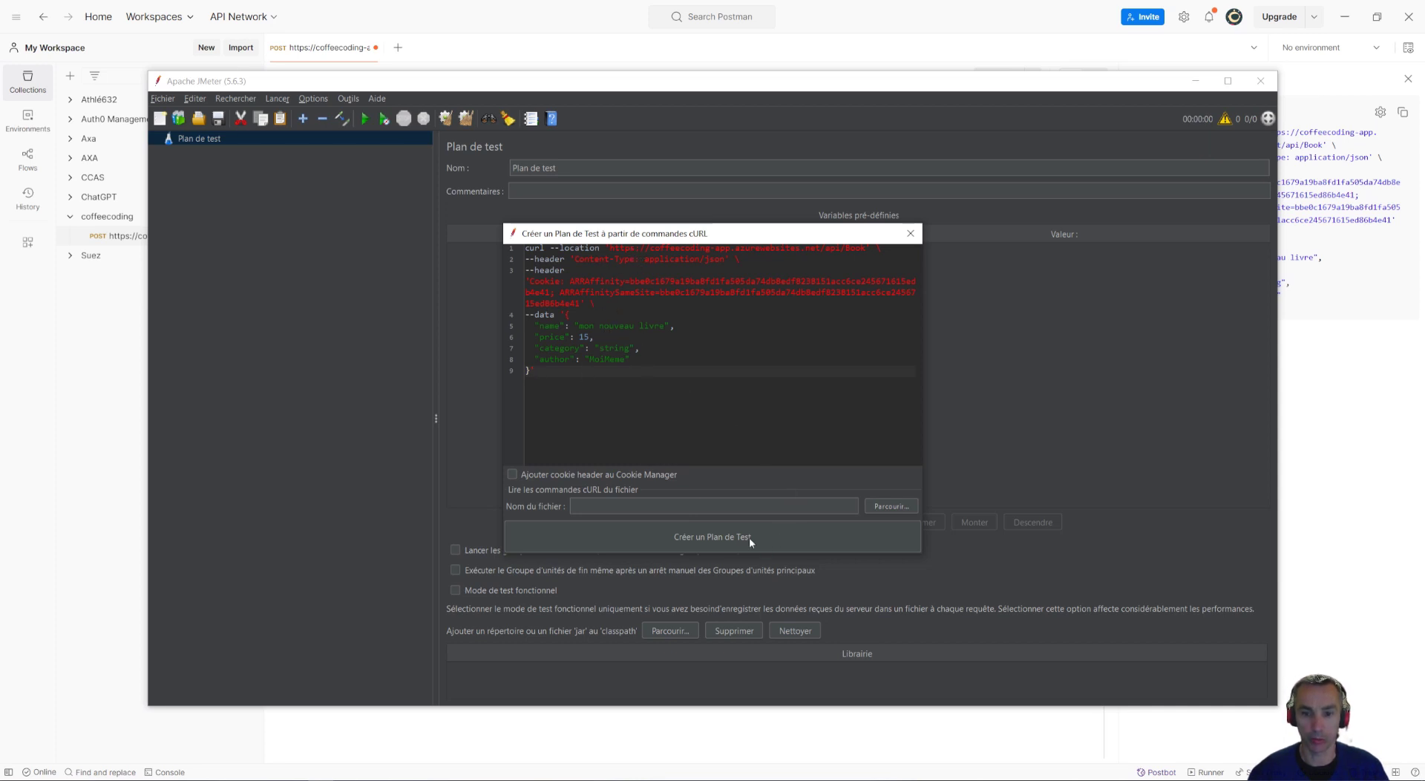
click(712, 535)
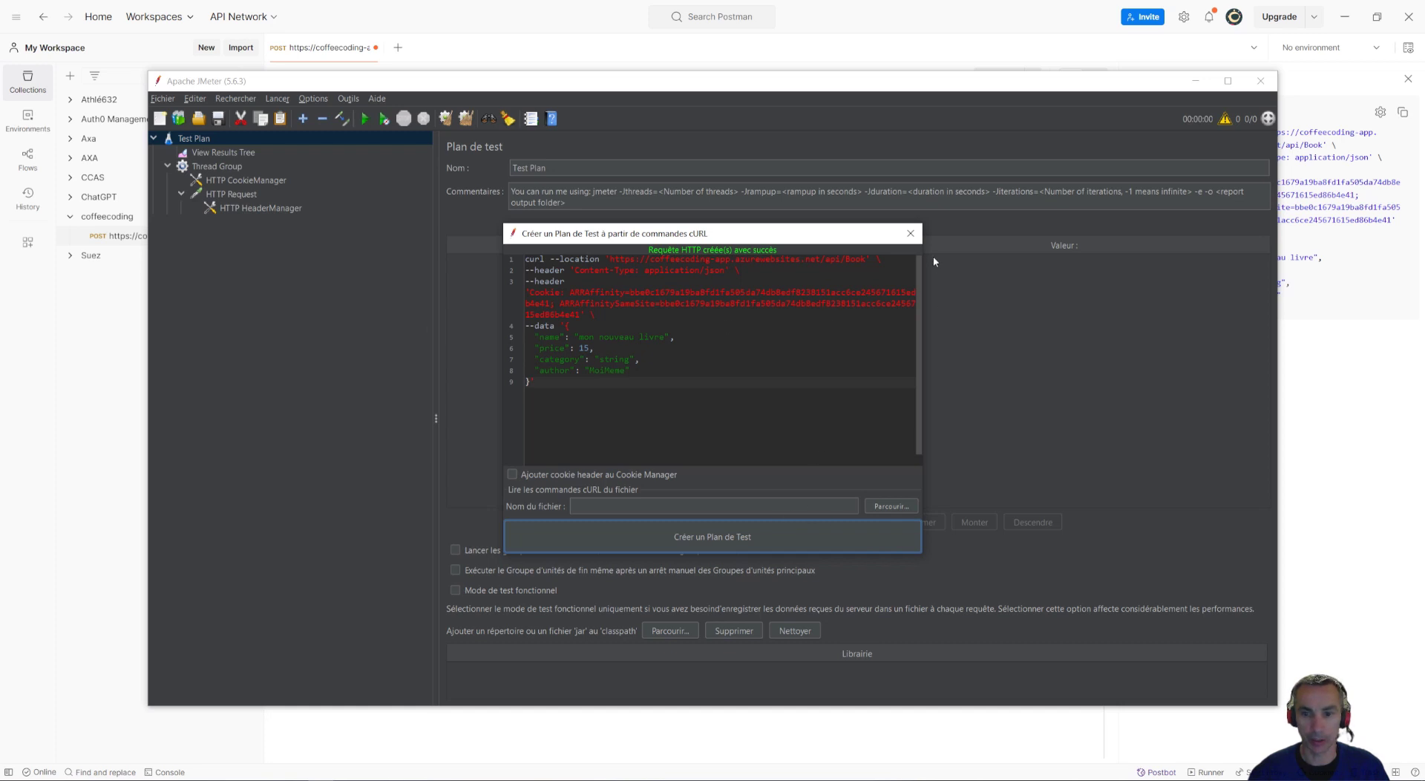
click(909, 233)
Step: With the HTTP Request element selected, save the test plan as HTTP Request.jmx in D:\CoffeeCoding and close JMeter
click(223, 180)
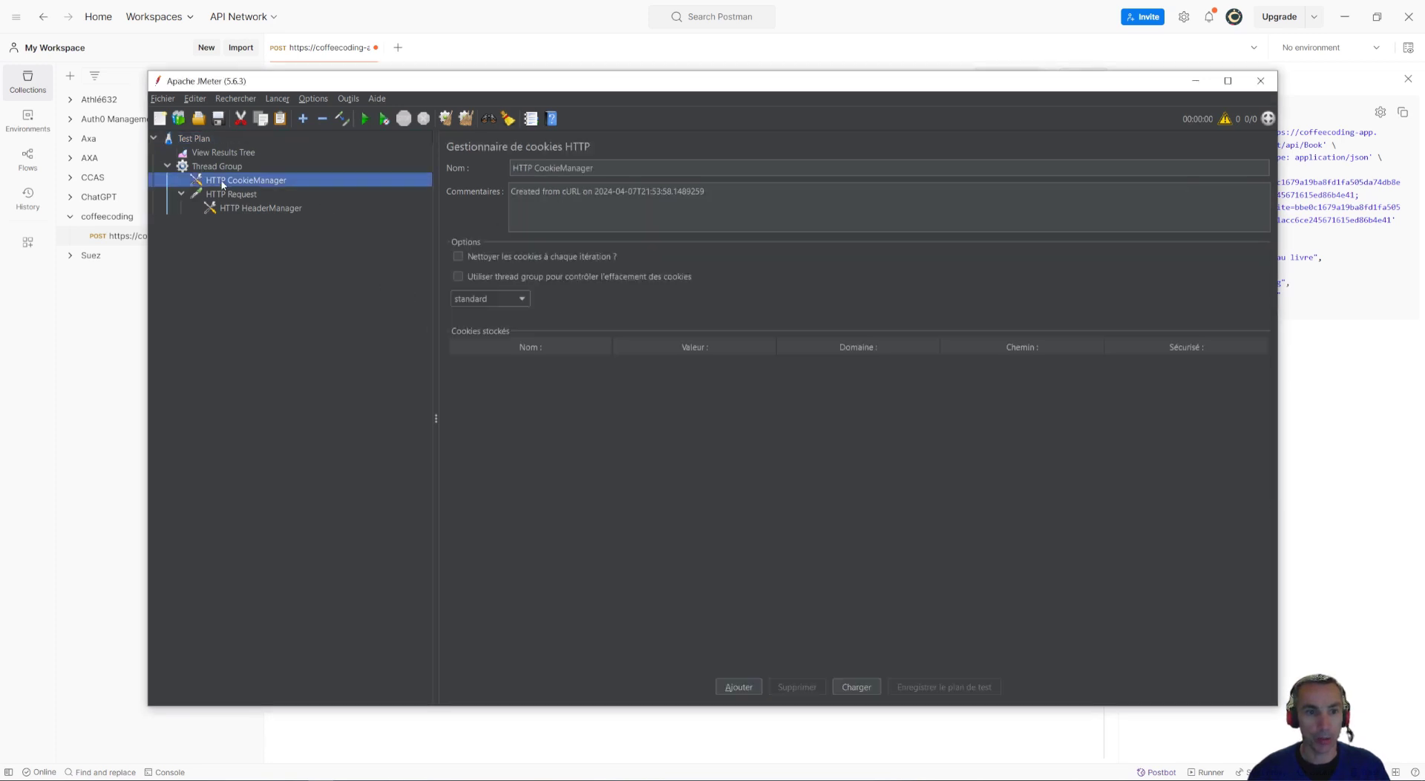
click(232, 194)
click(240, 209)
click(233, 194)
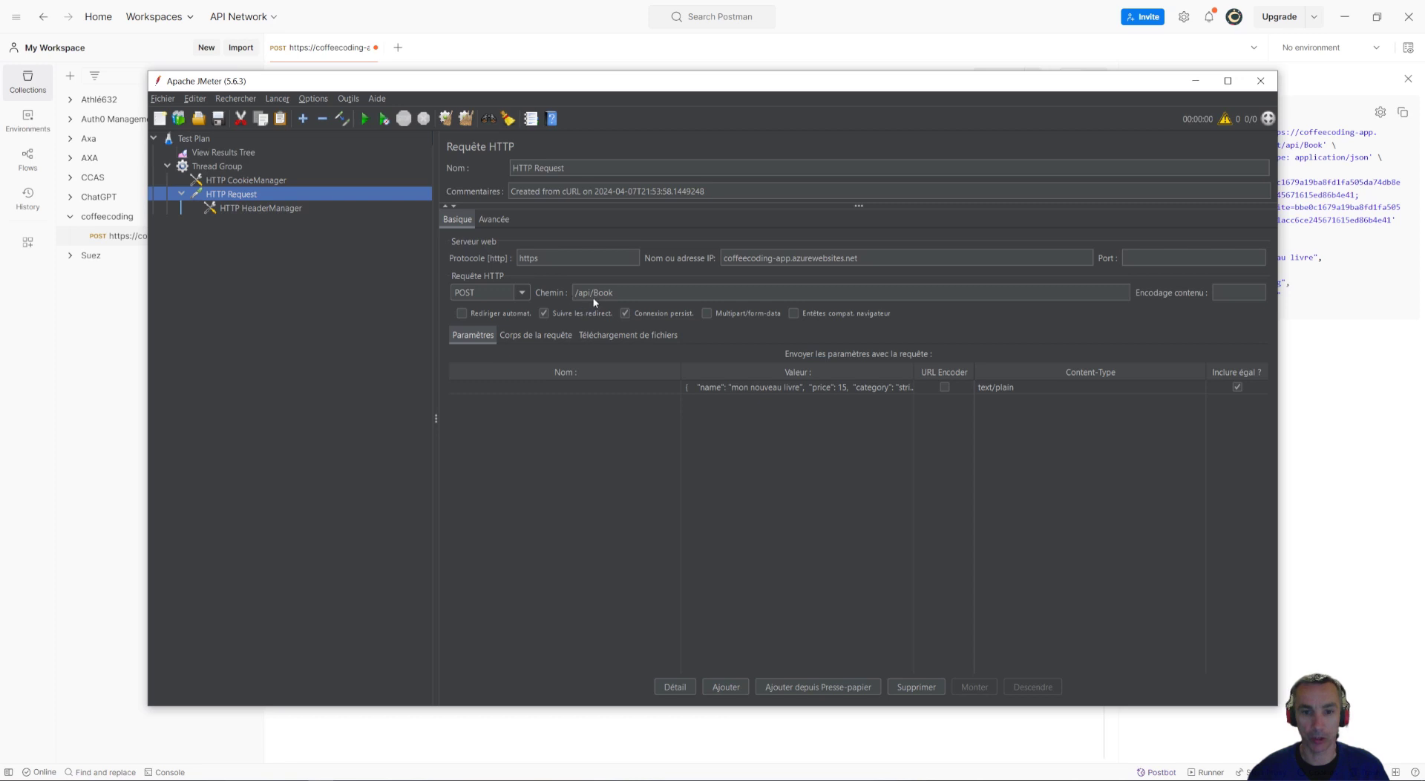
click(163, 98)
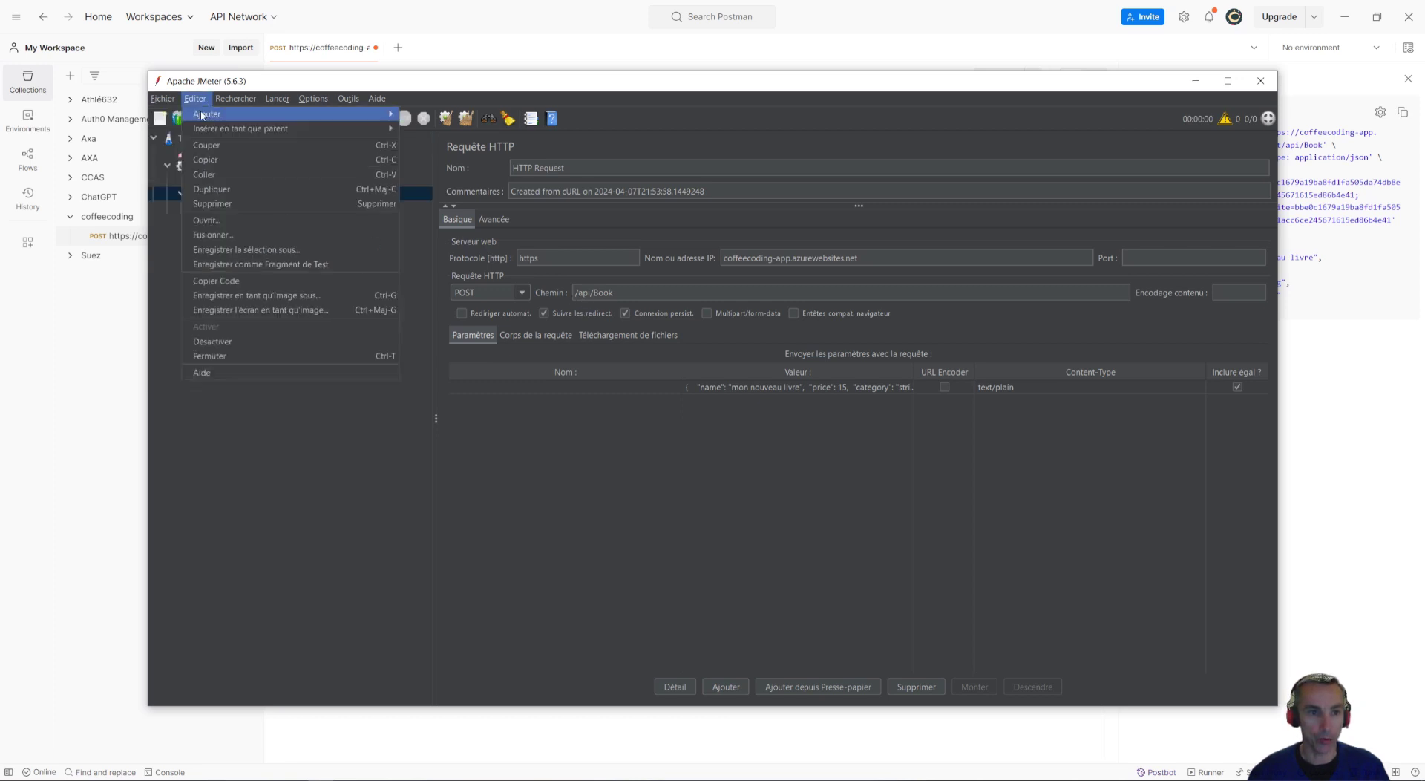
mouse_move(163, 98)
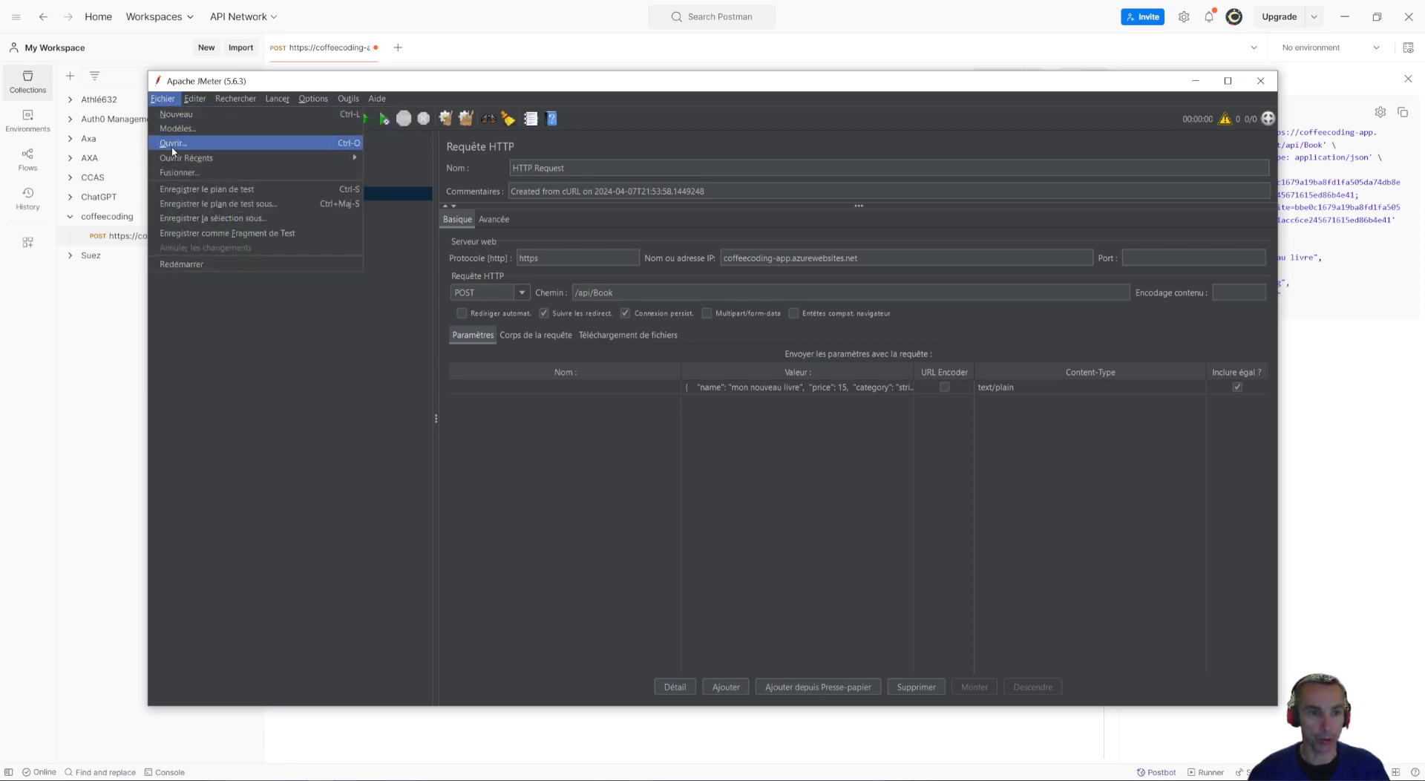
click(191, 191)
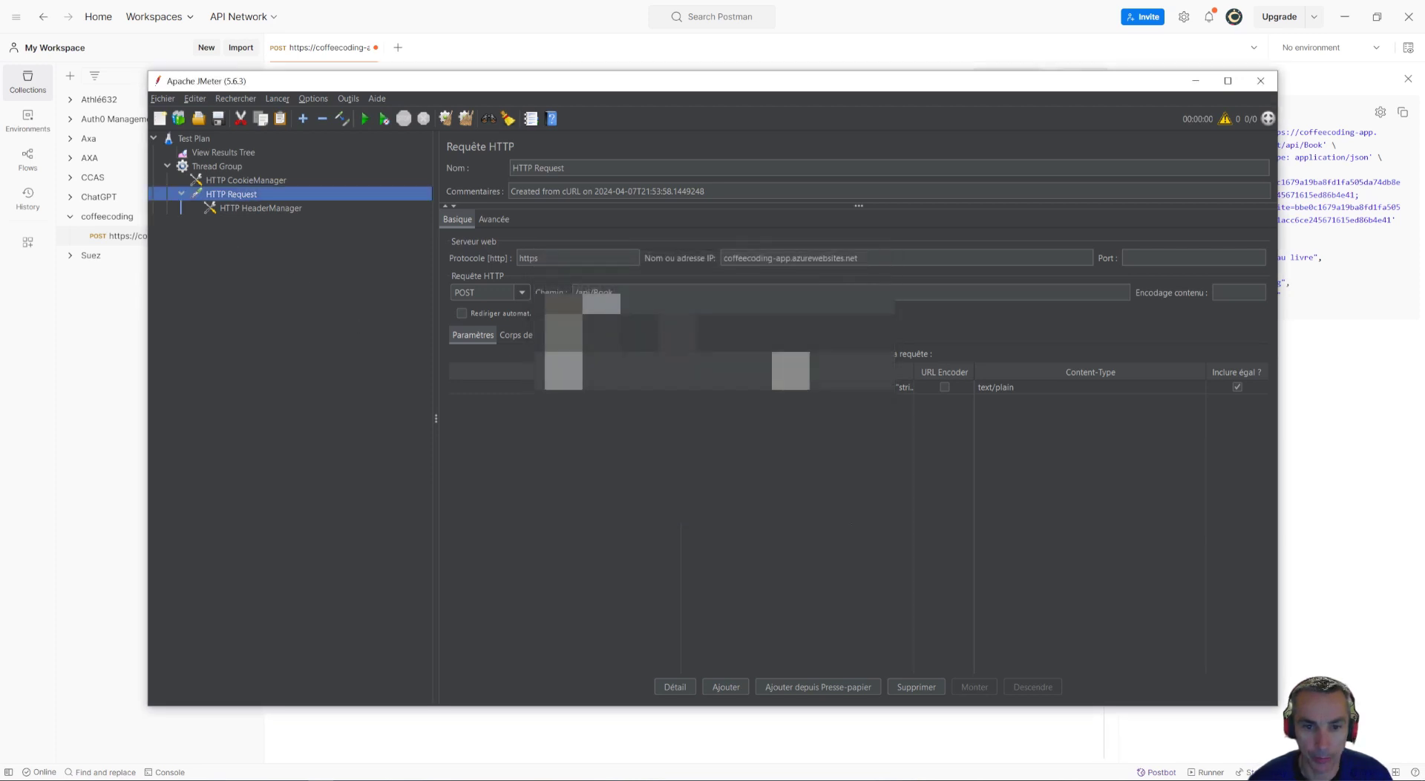
key(Return)
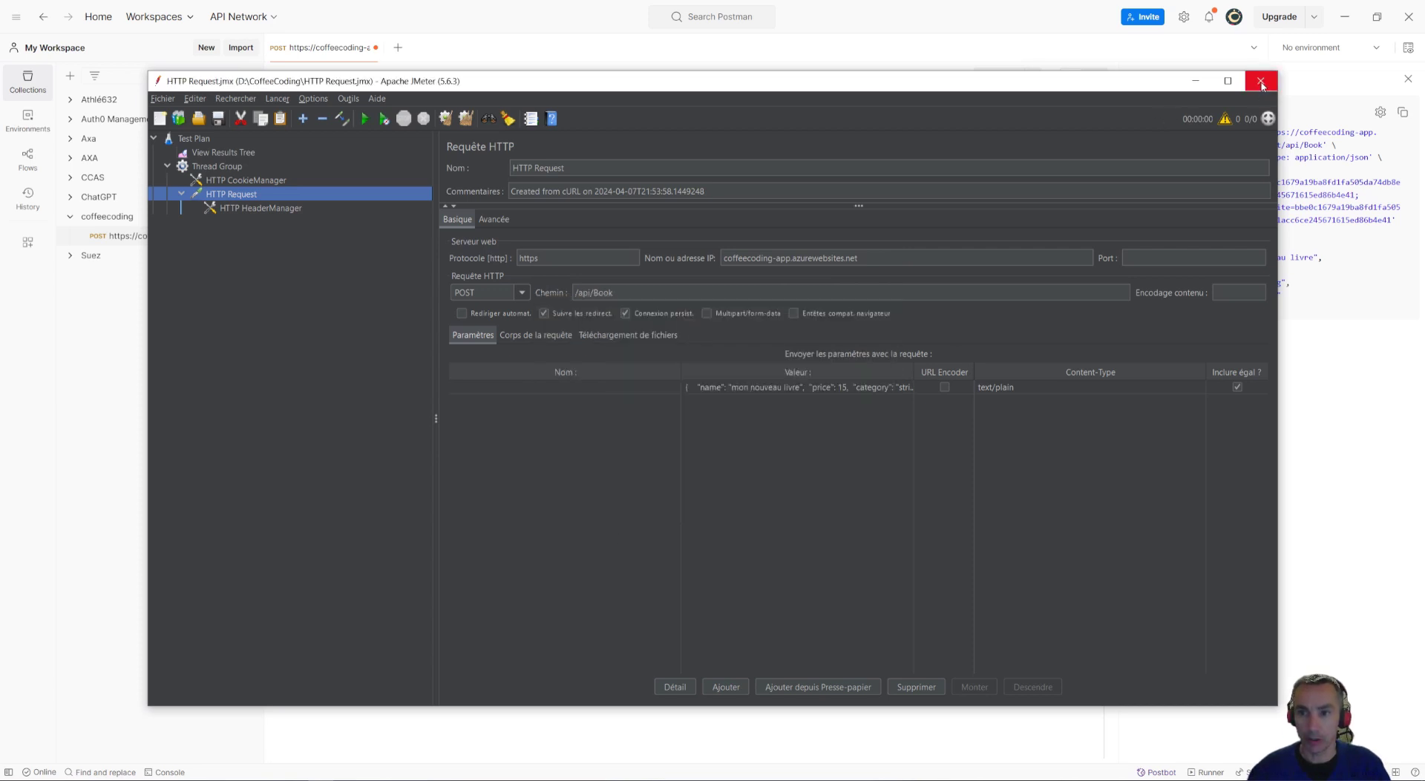
click(1261, 84)
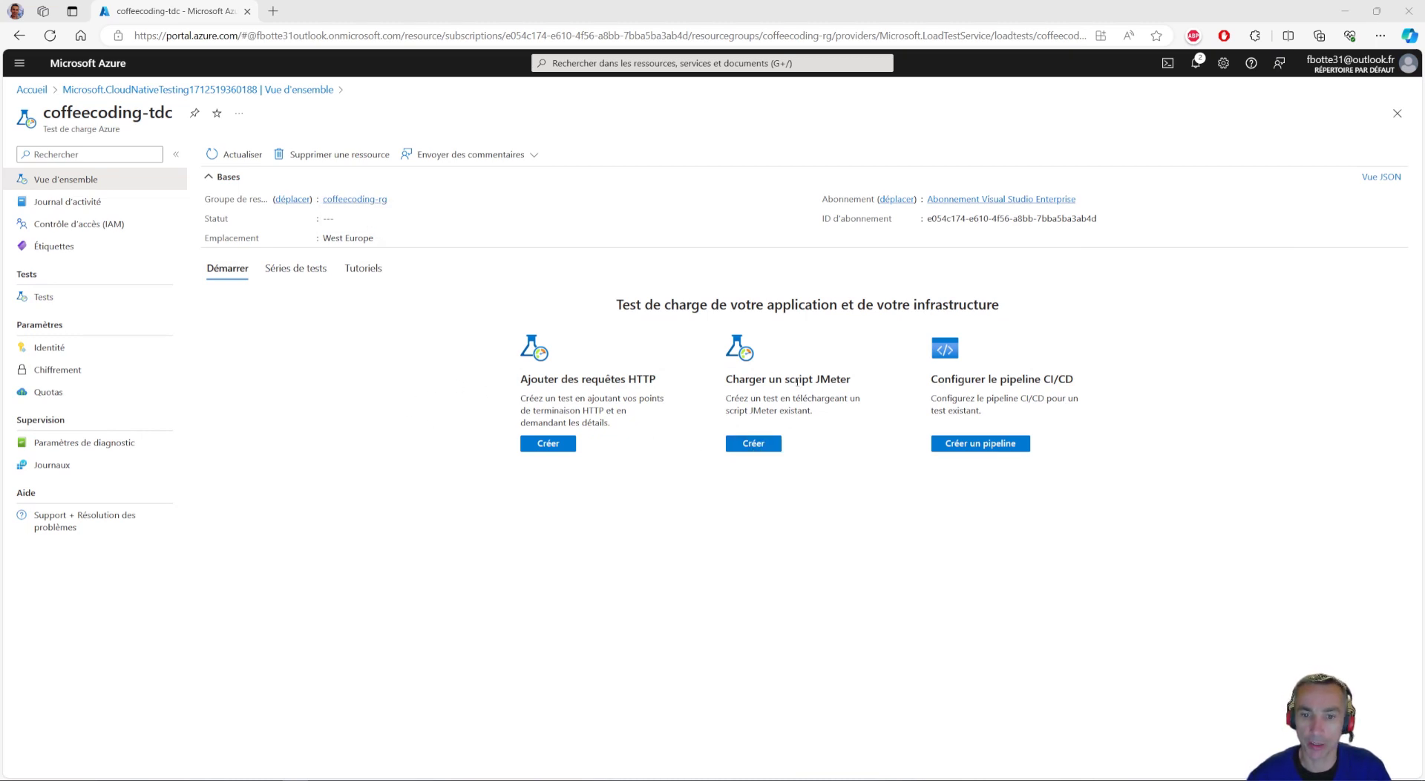
Step: In the Azure portal, start a load test based on a JMeter script, with running after creation disabled
click(771, 445)
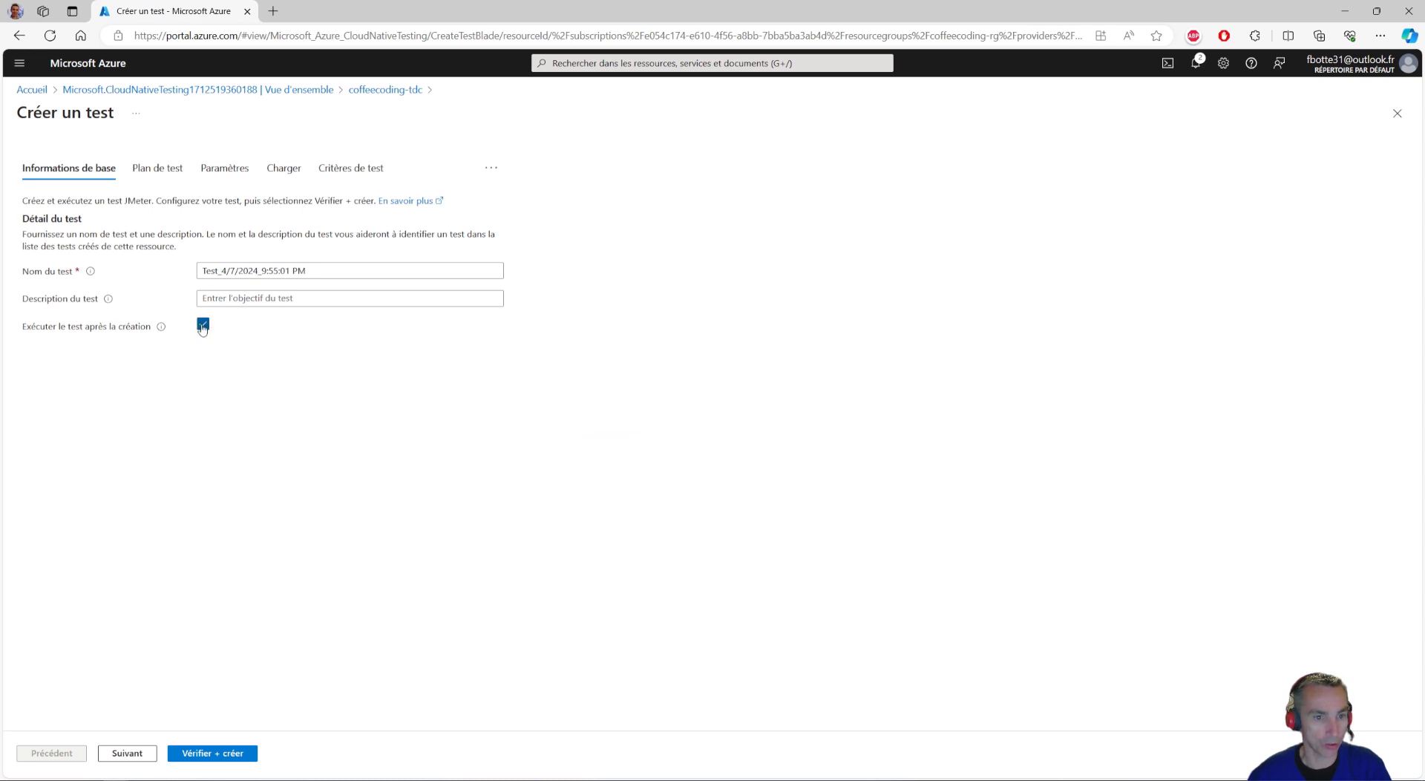
click(201, 327)
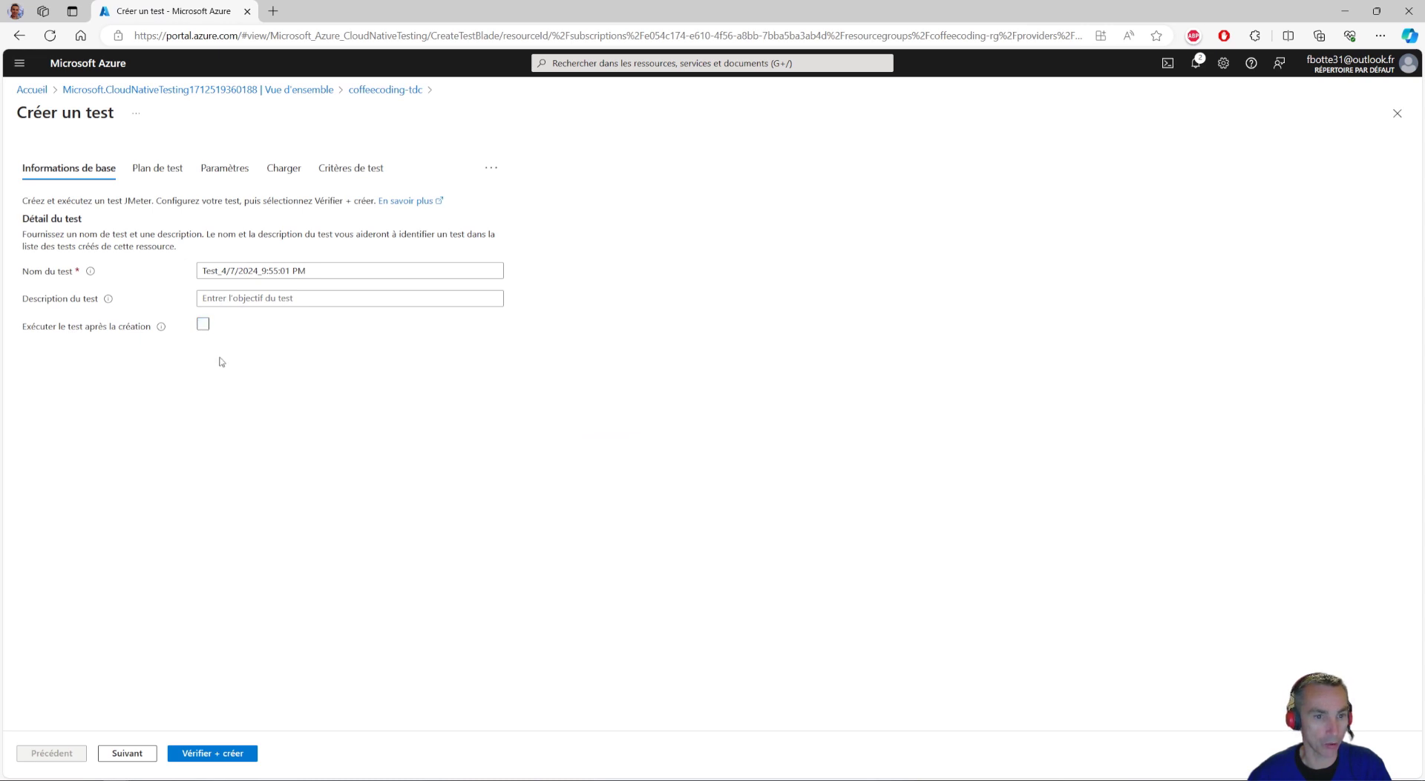
click(127, 752)
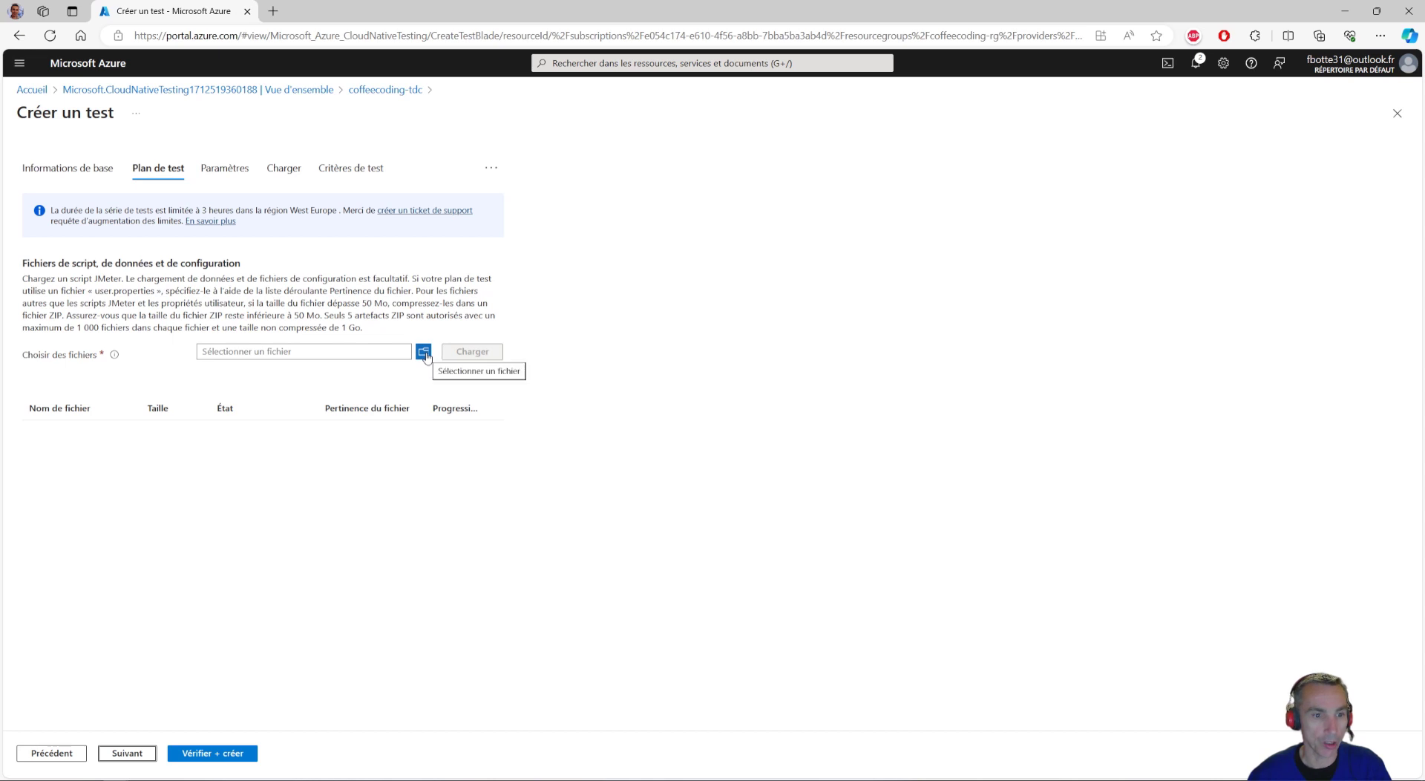
Step: Upload HTTP Request.jmx from the CoffeeCoding folder on DATA (D:) as the test plan's script
click(424, 353)
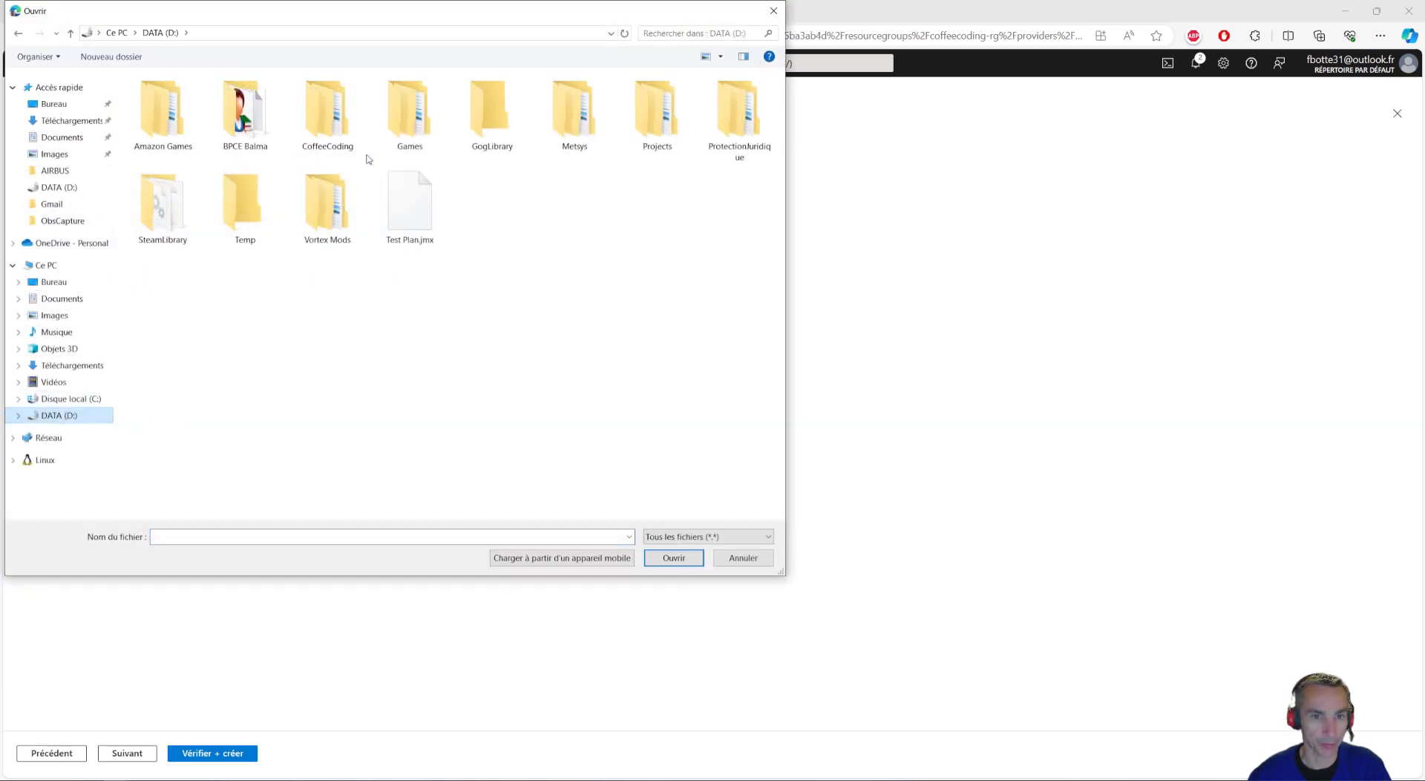
double_click(327, 115)
click(215, 190)
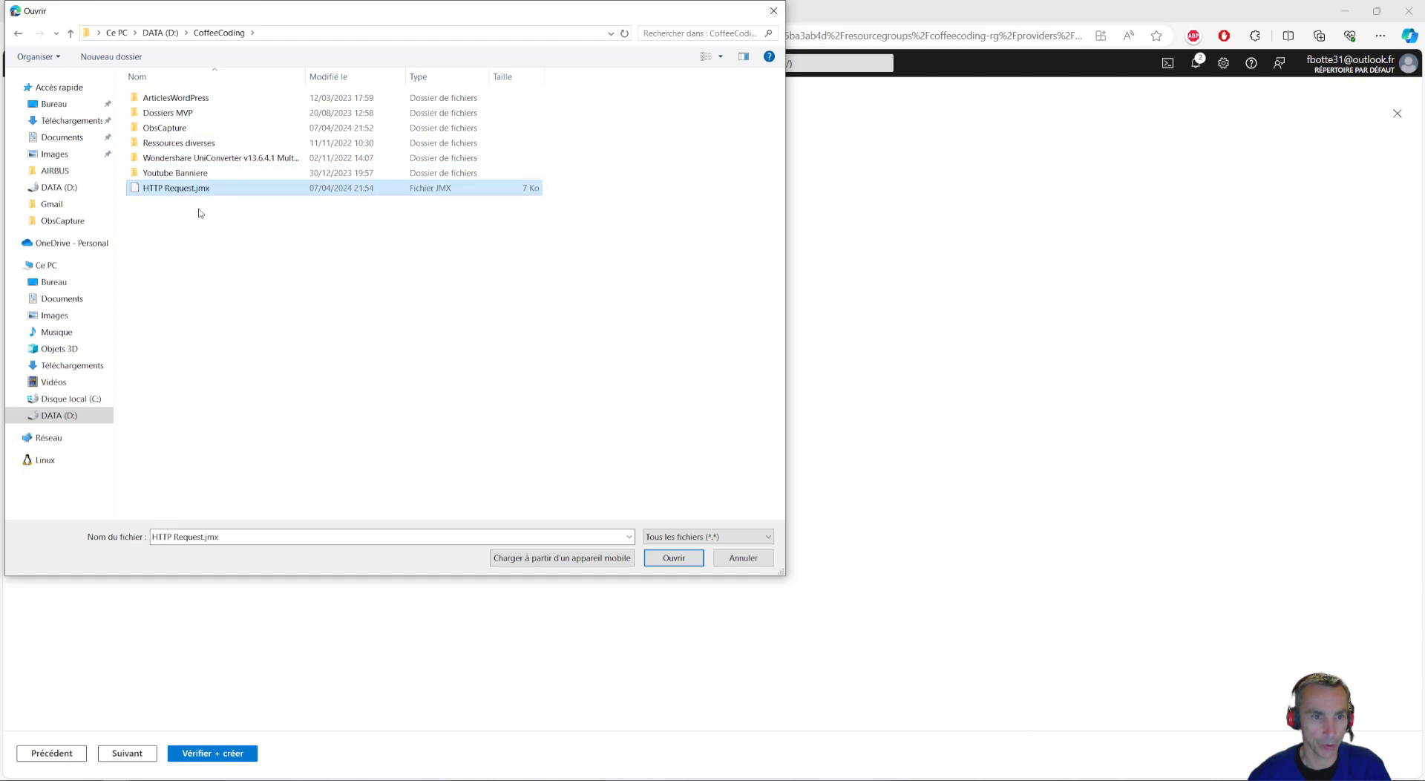
click(673, 558)
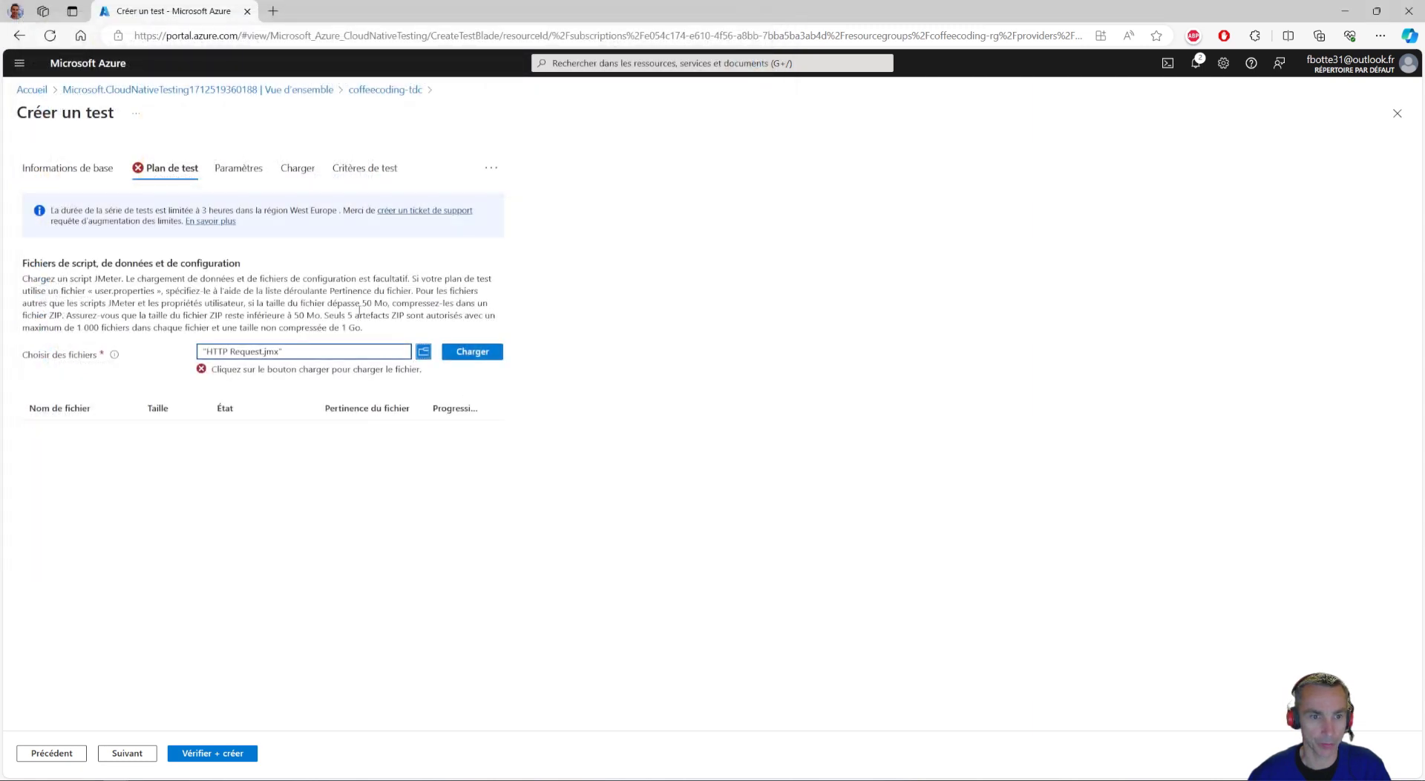
click(473, 352)
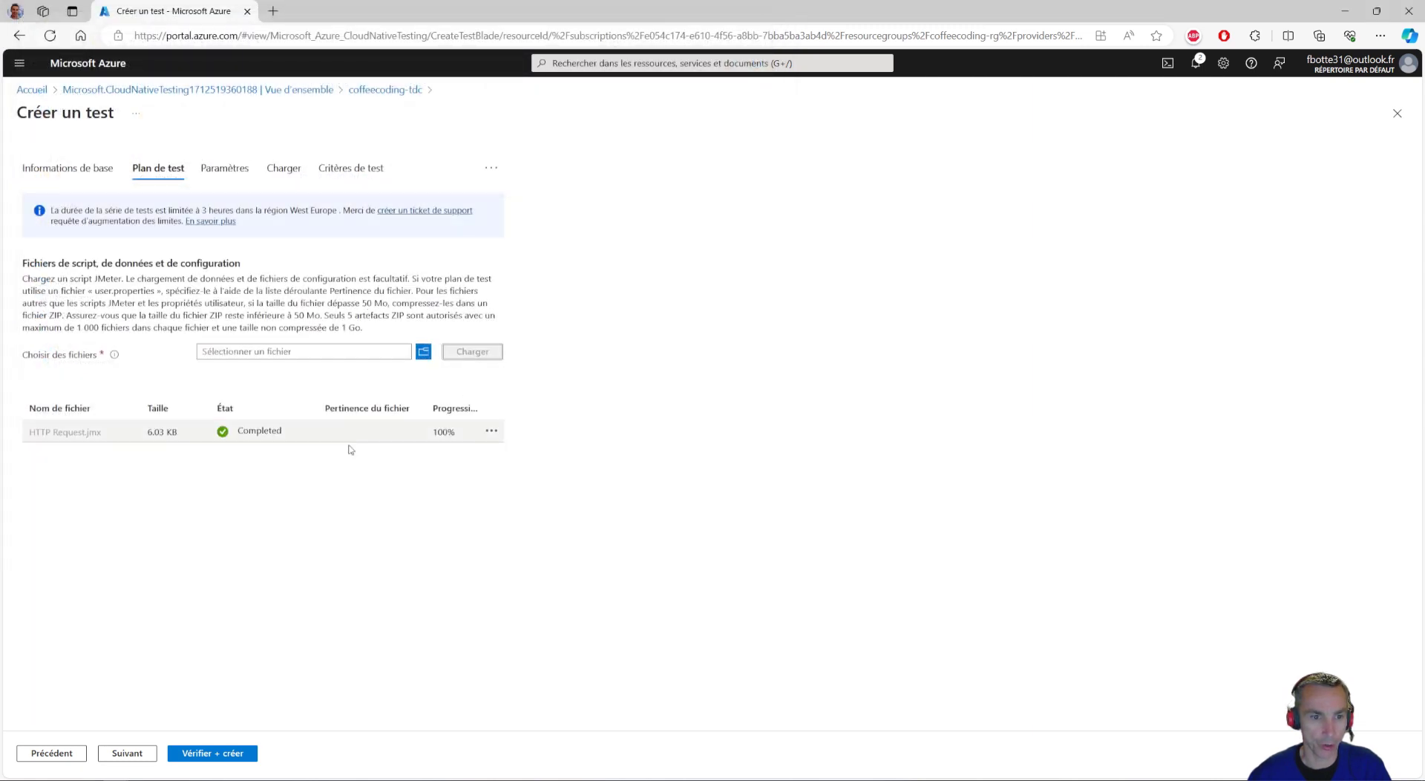
Step: Create the load test with default settings: one engine instance, public traffic, and automatic stop at 90% errors over 60 seconds
click(120, 752)
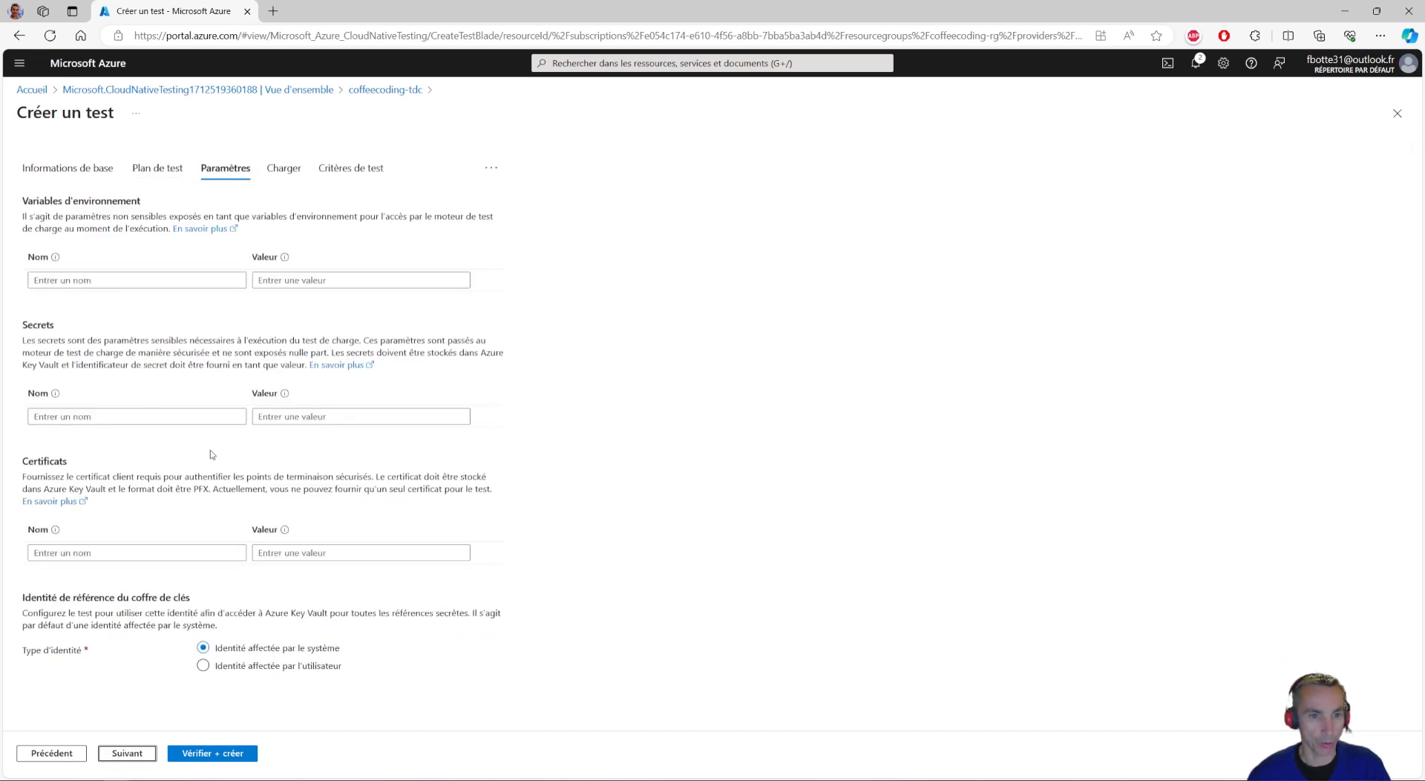
click(128, 753)
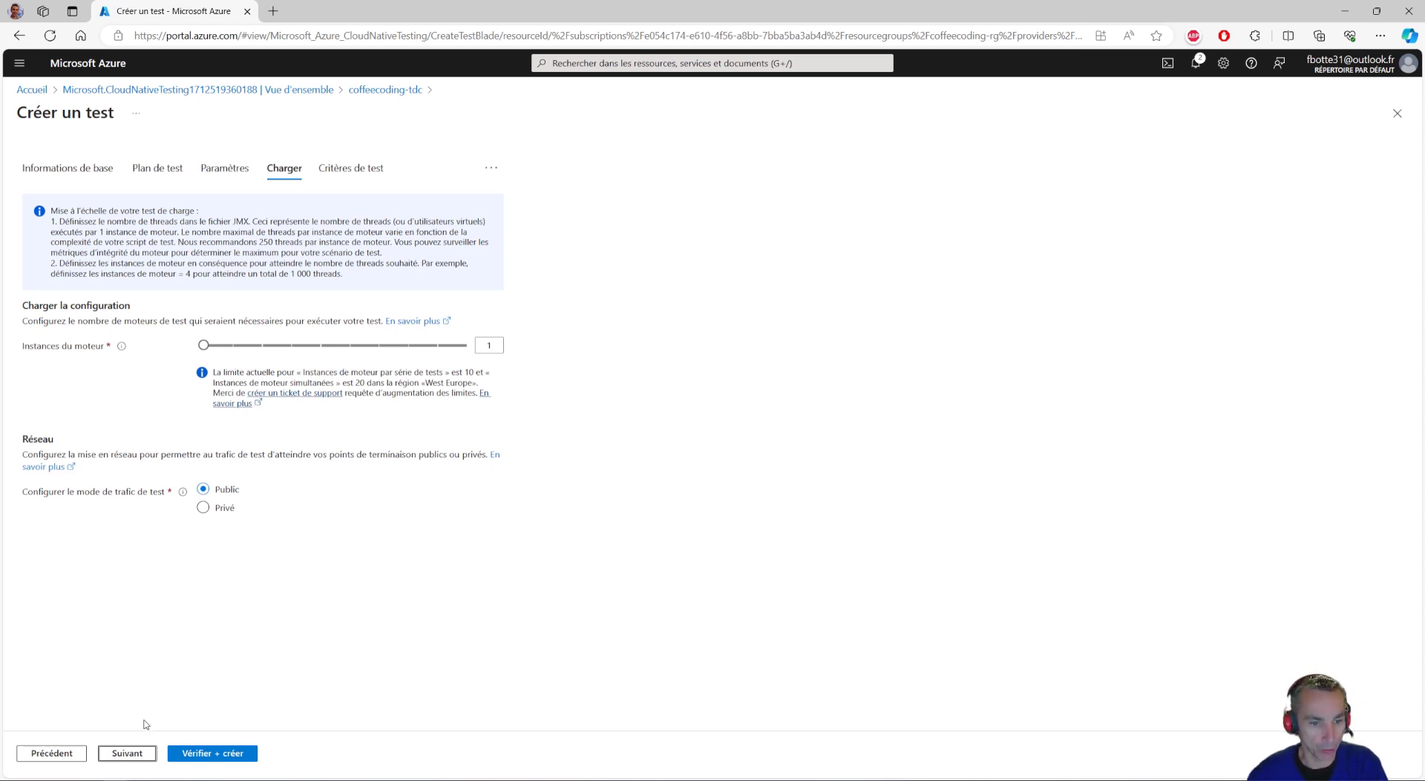
click(132, 756)
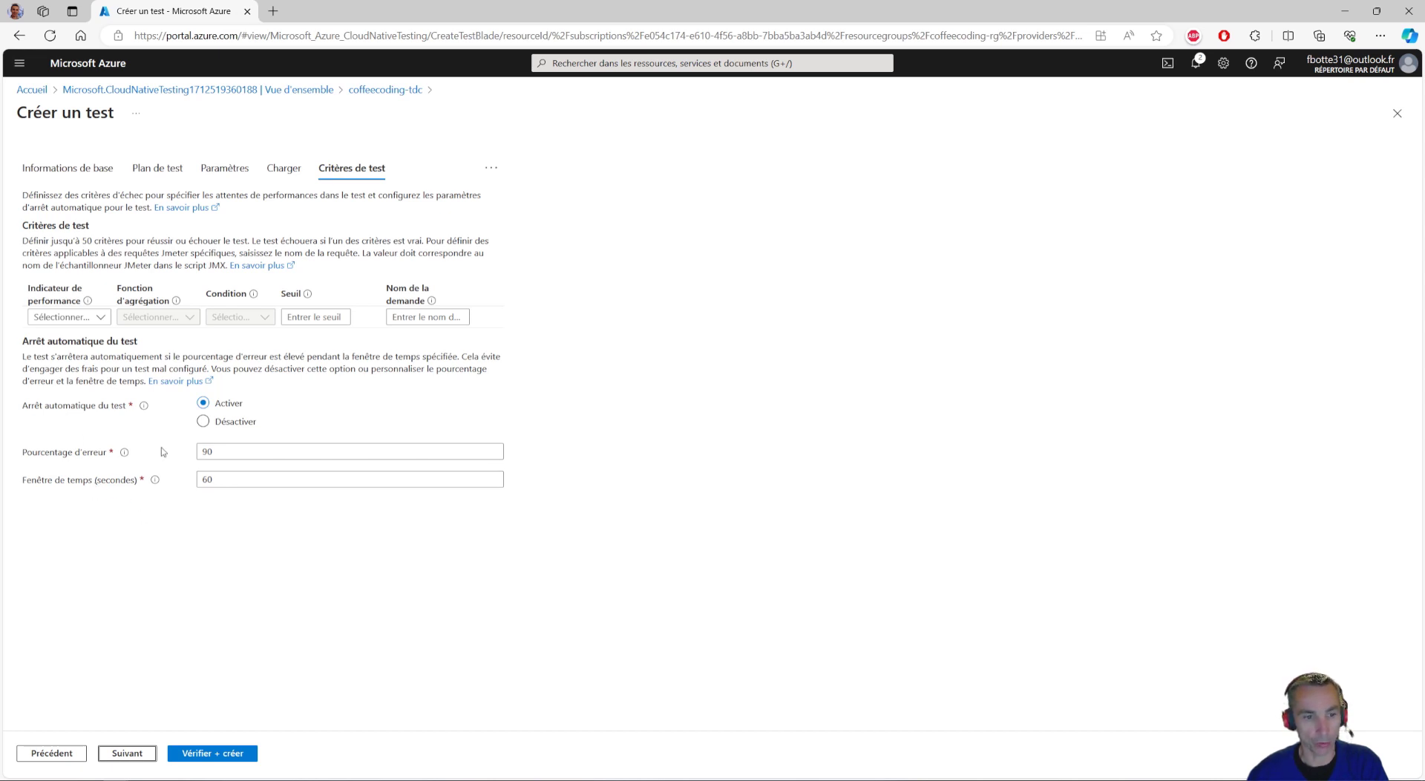
click(230, 450)
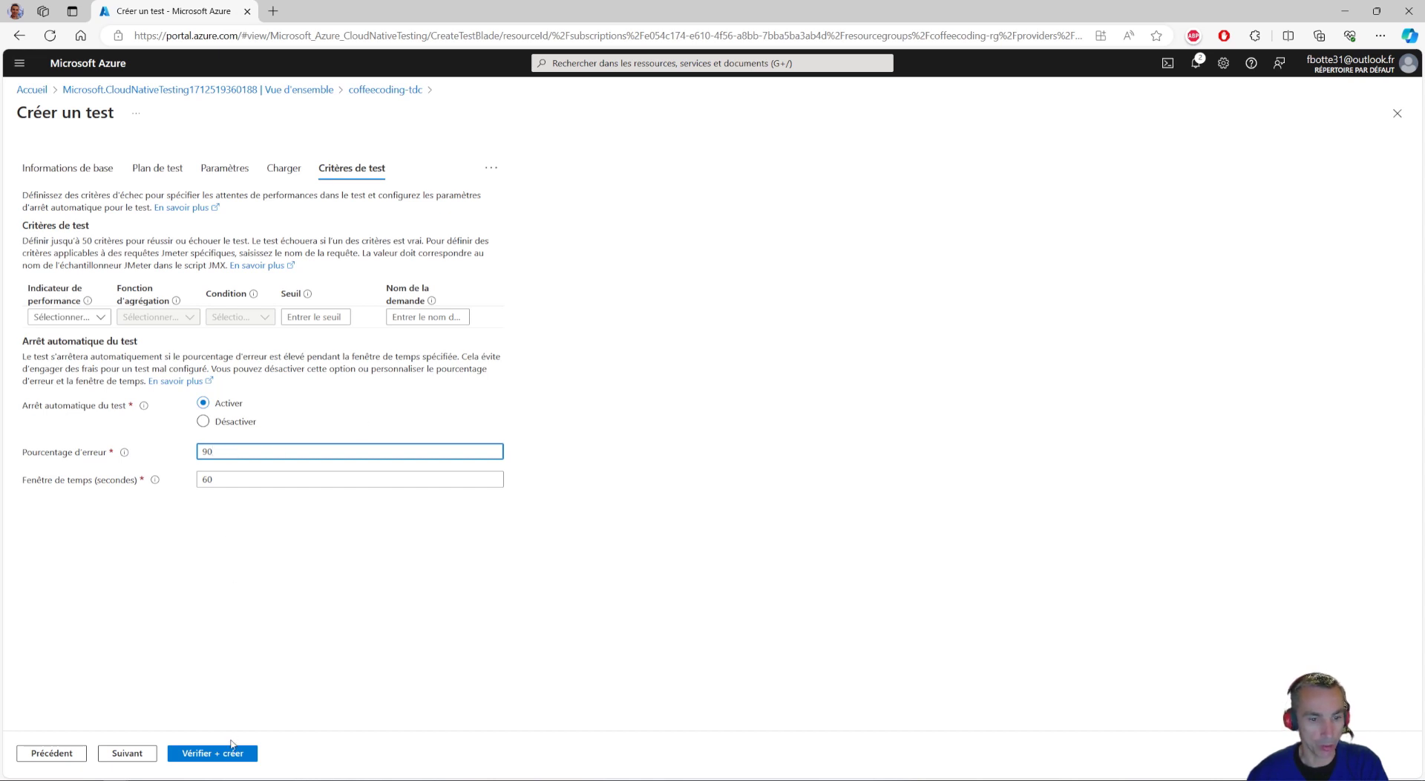
click(233, 751)
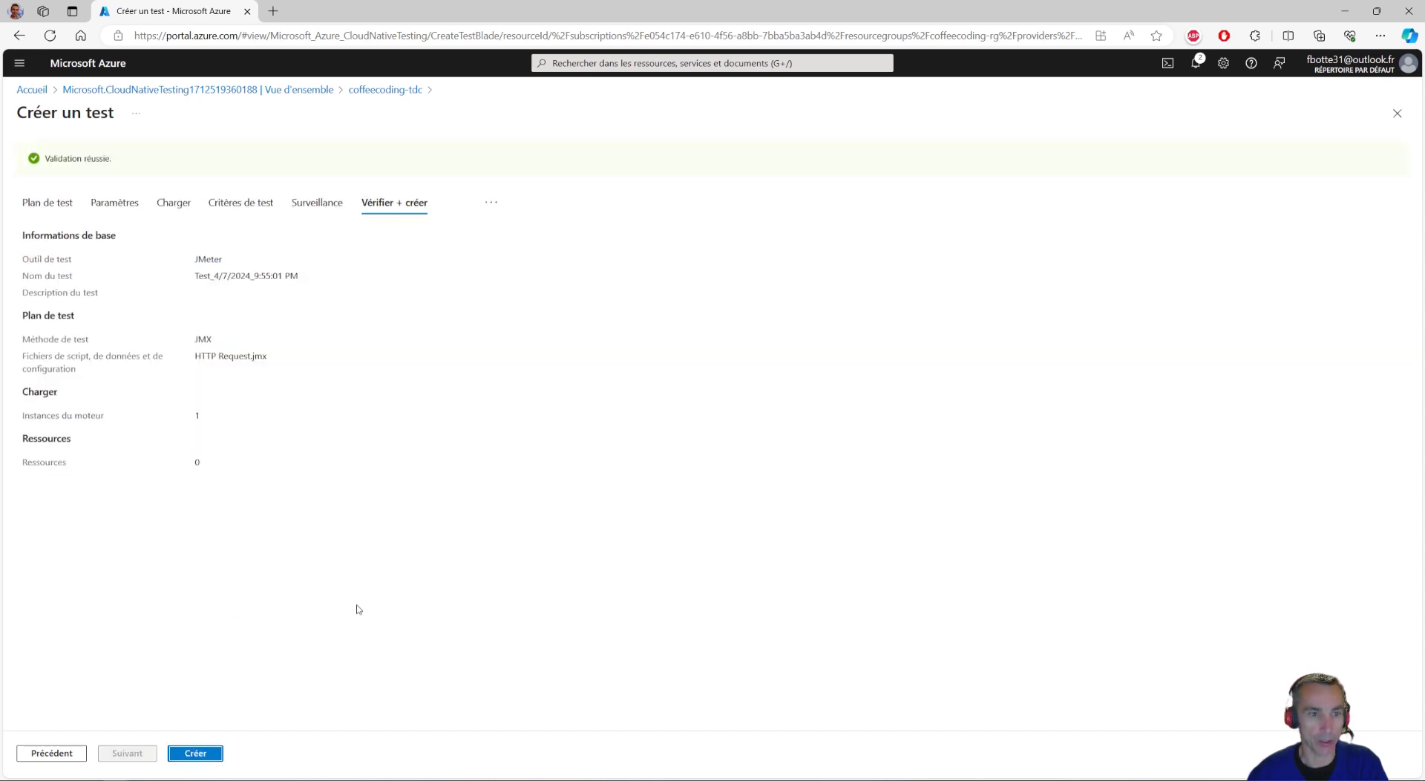
click(194, 753)
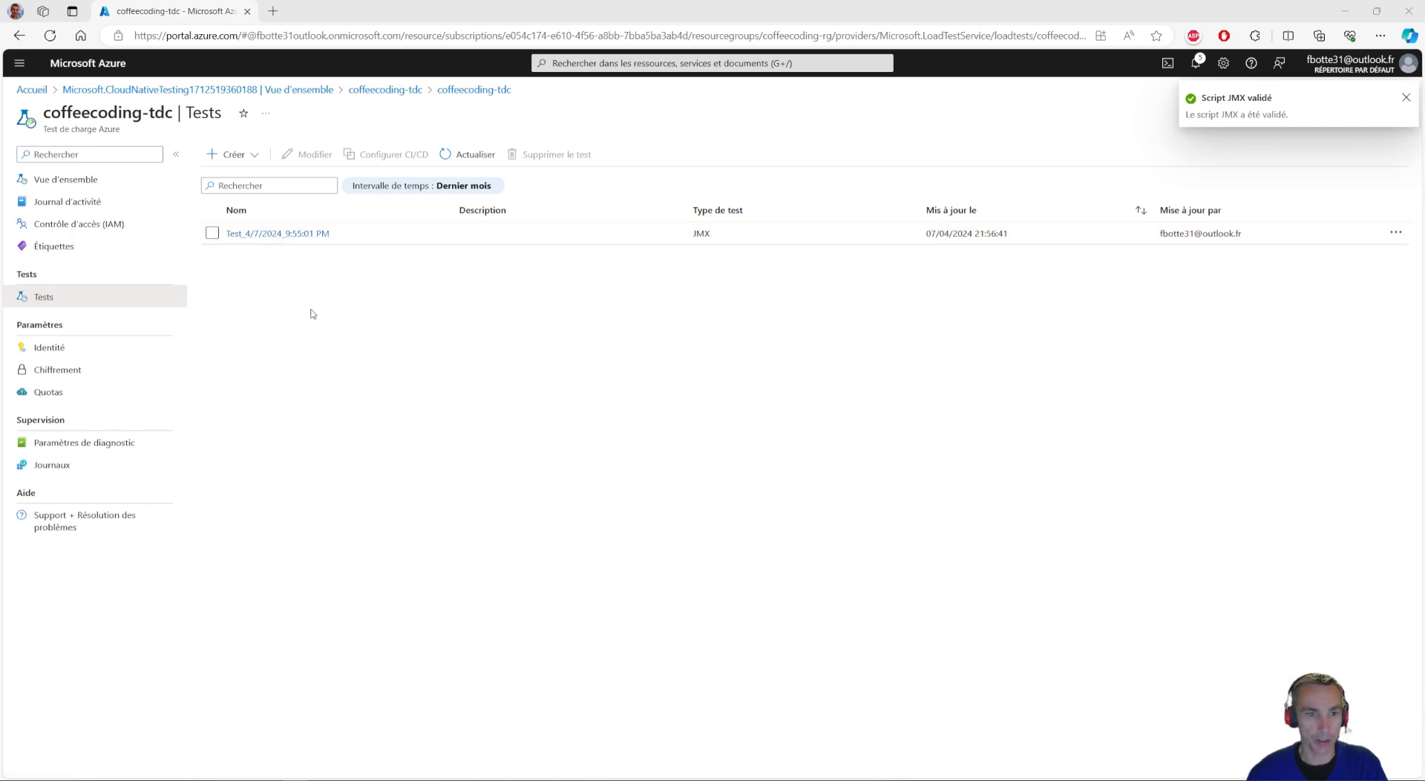
Step: Add coffeecoding-app, coffeecoding-asp and coffeecoding-cosmosdb as the application components of the newly created load test
click(282, 233)
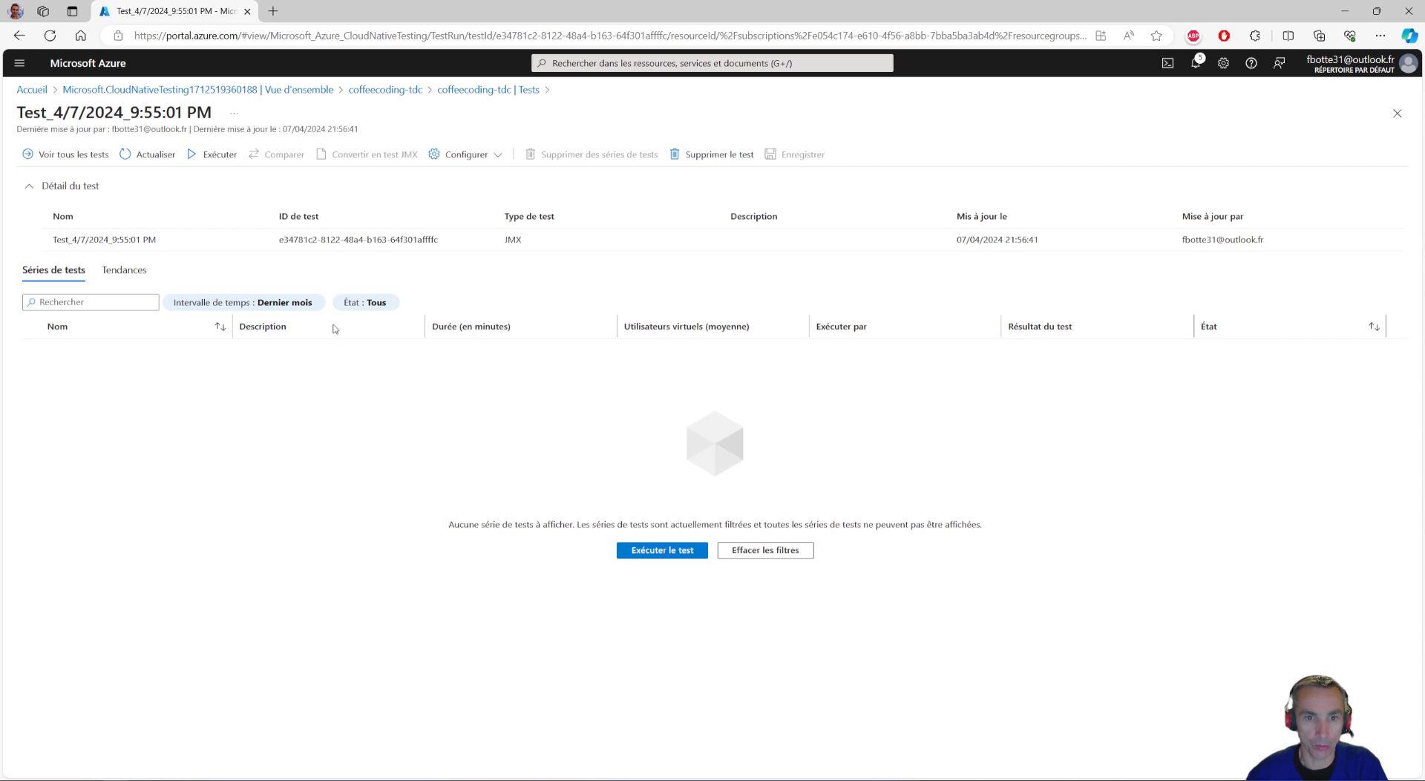
click(460, 155)
click(488, 202)
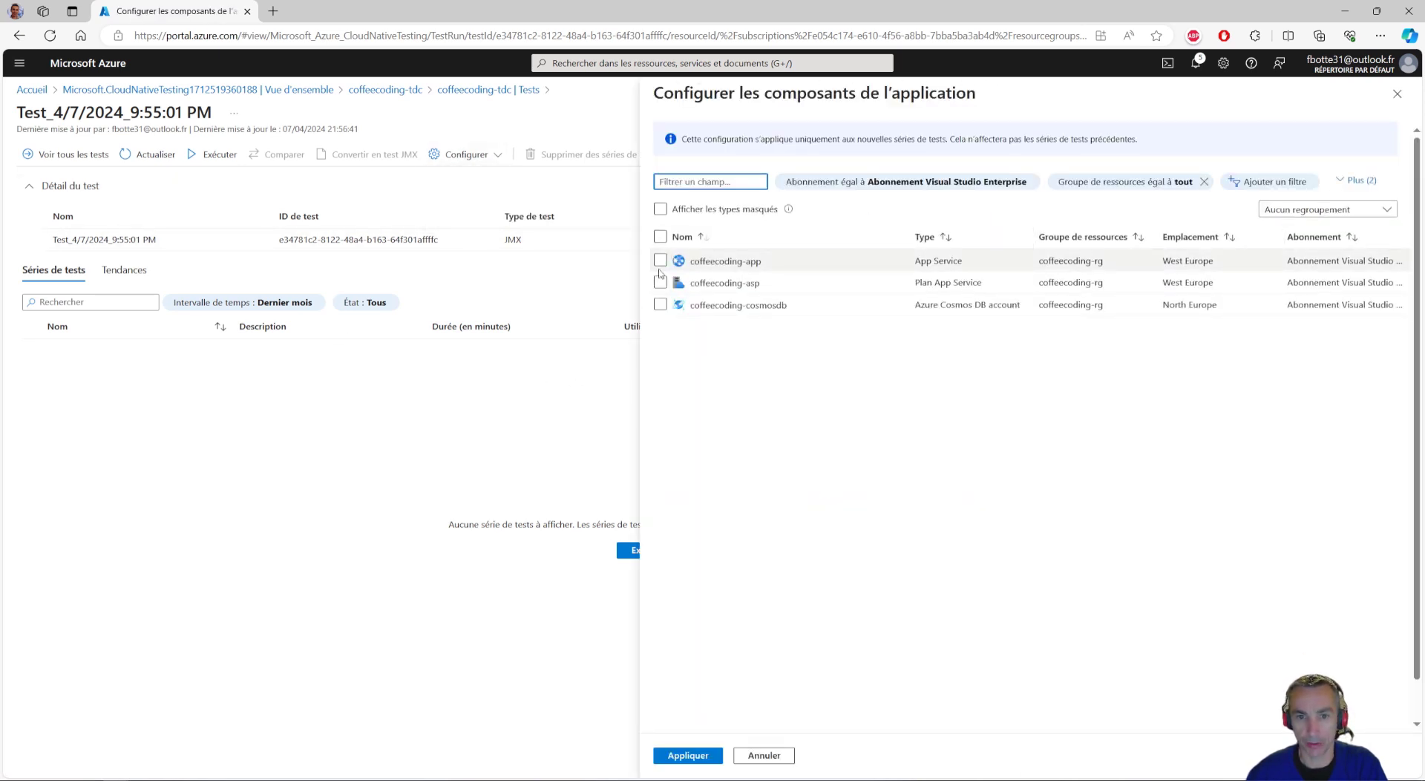
click(661, 260)
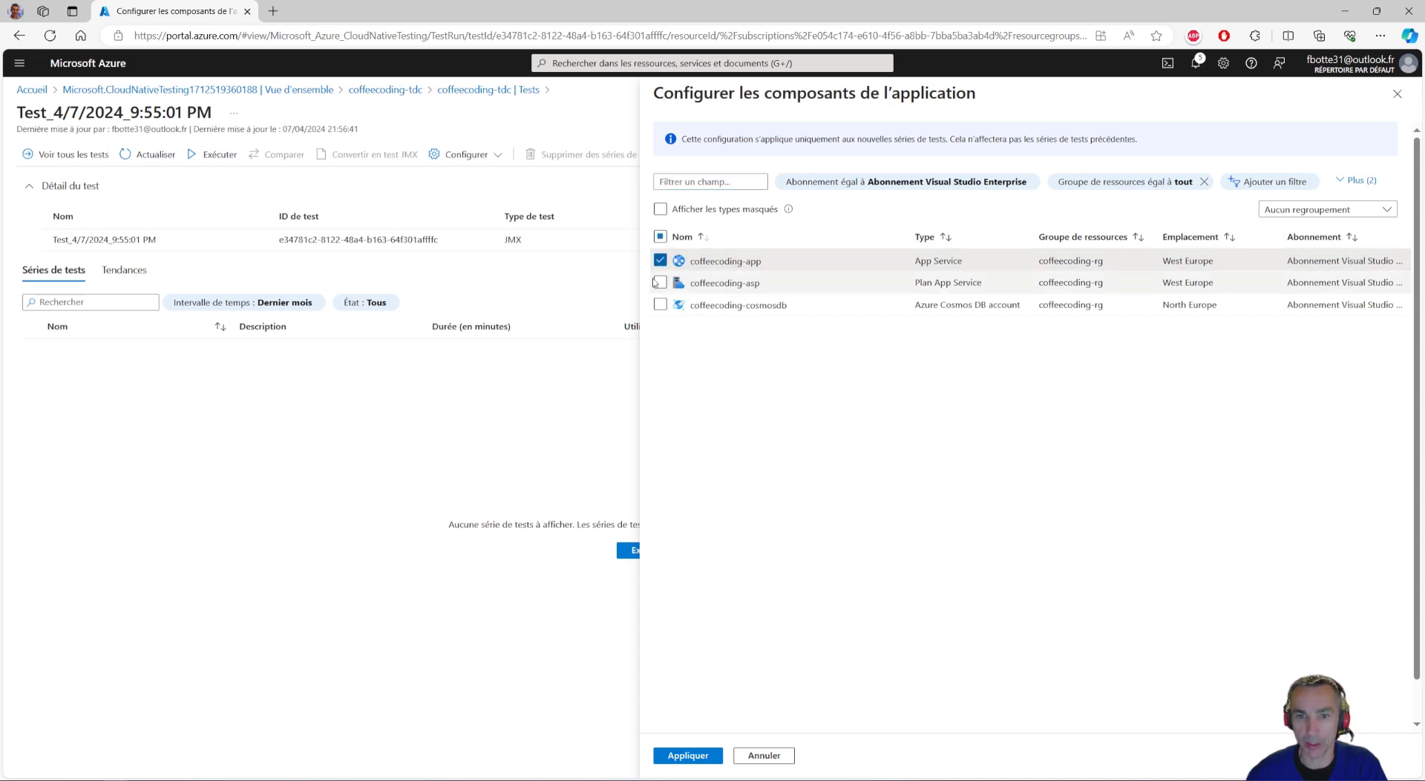
click(660, 282)
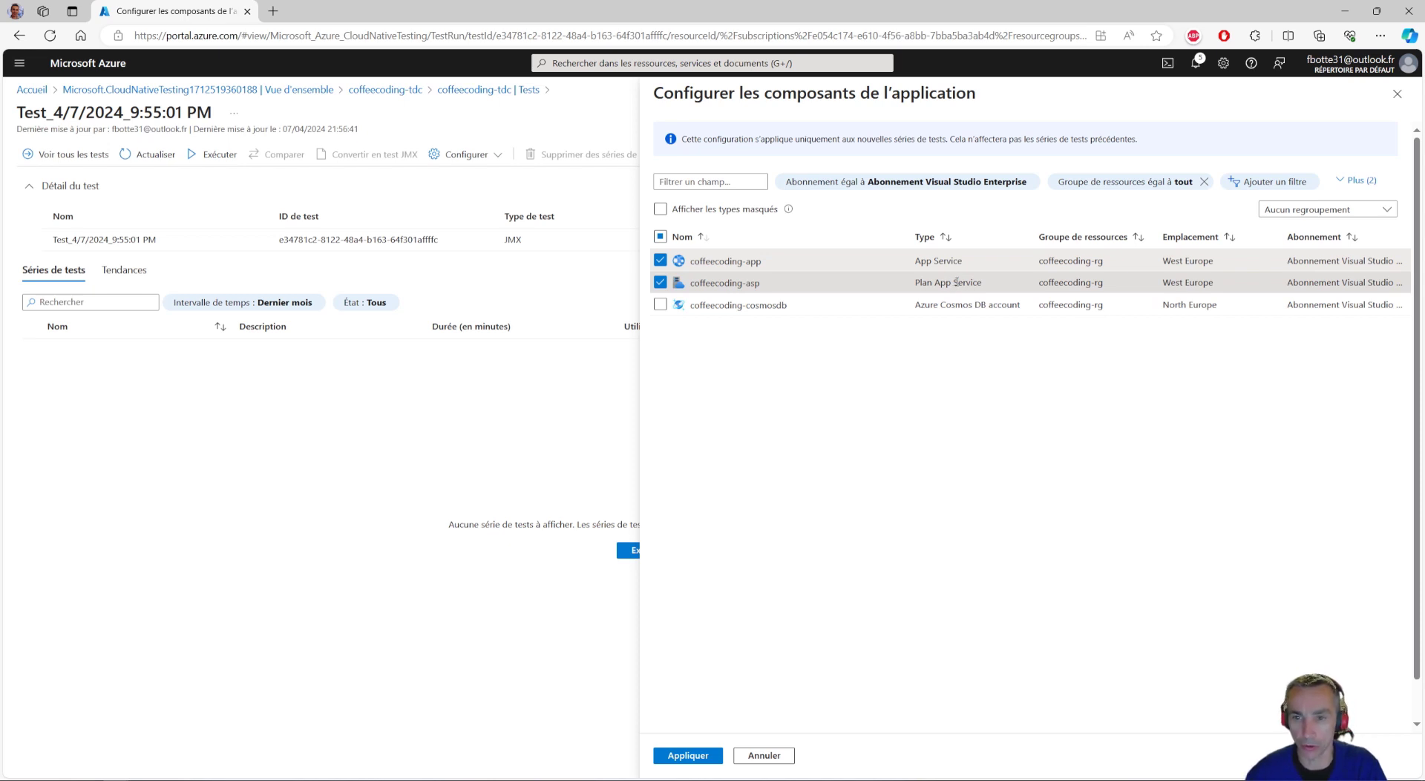
click(660, 305)
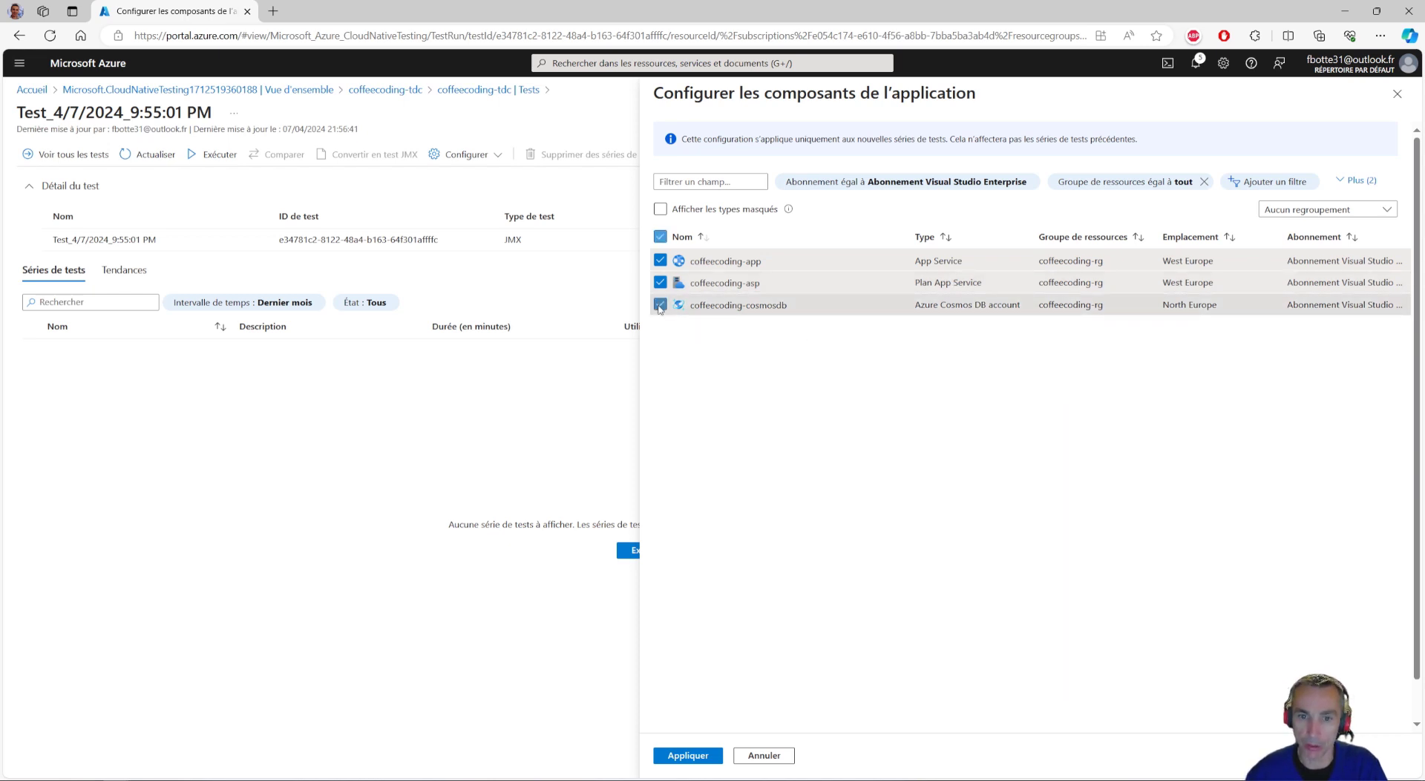
click(691, 756)
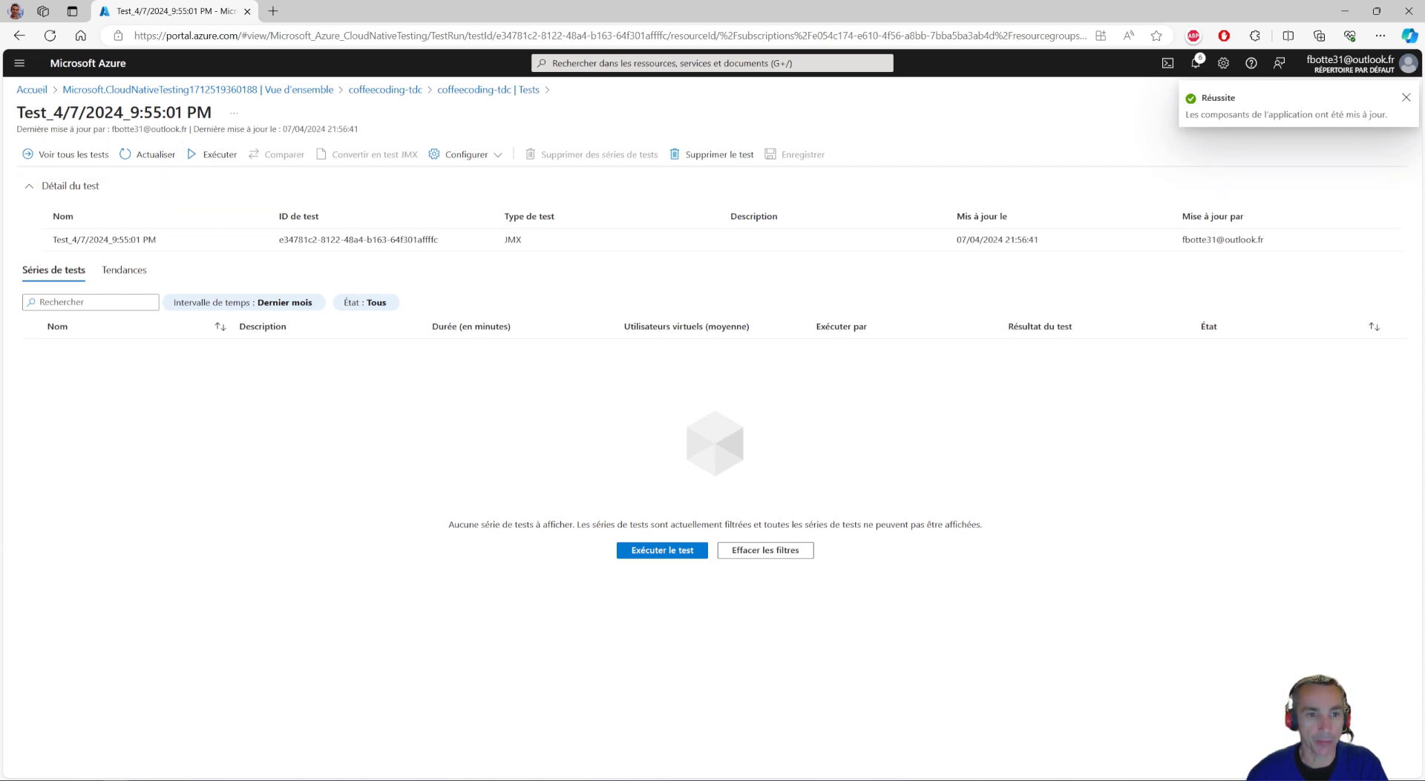
Step: Run the load test with the test run description "Test 1"
click(213, 155)
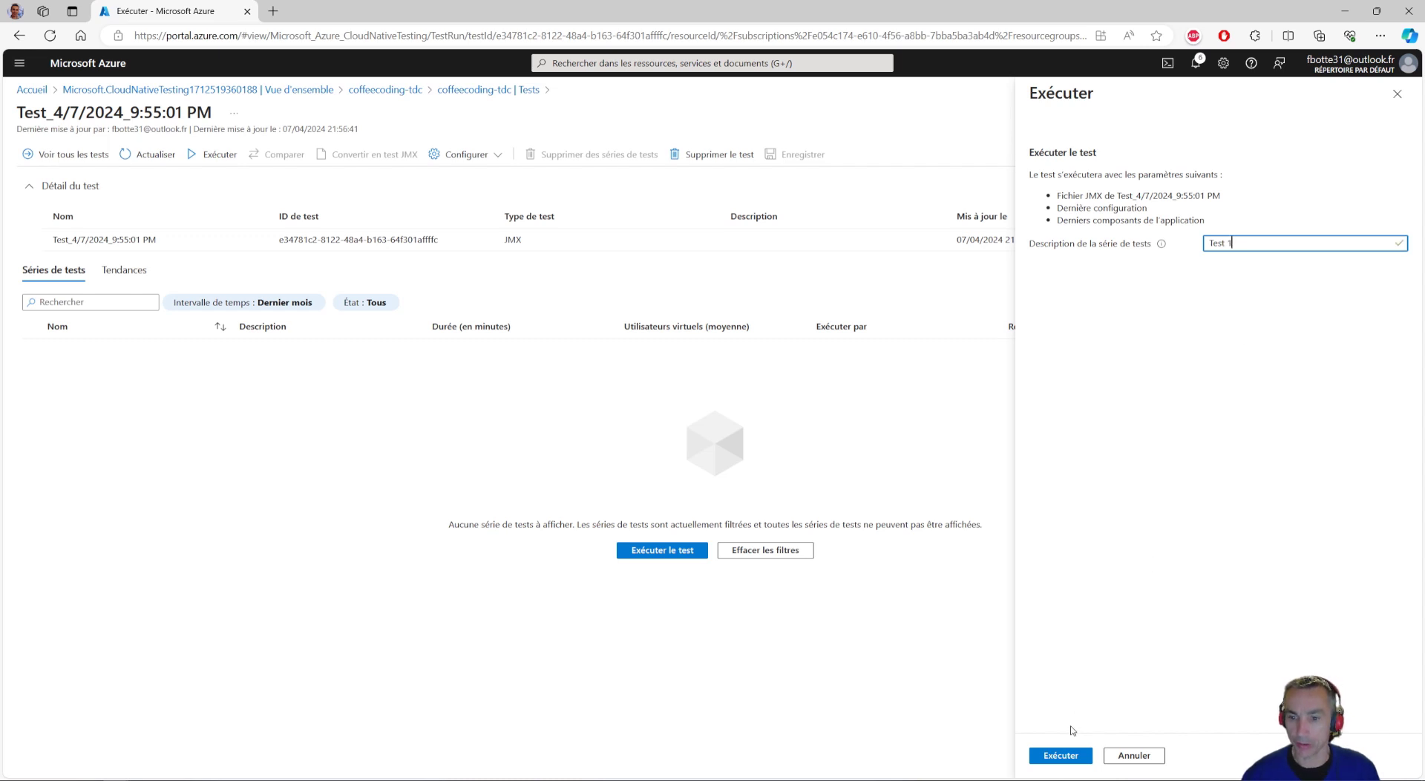
click(1061, 755)
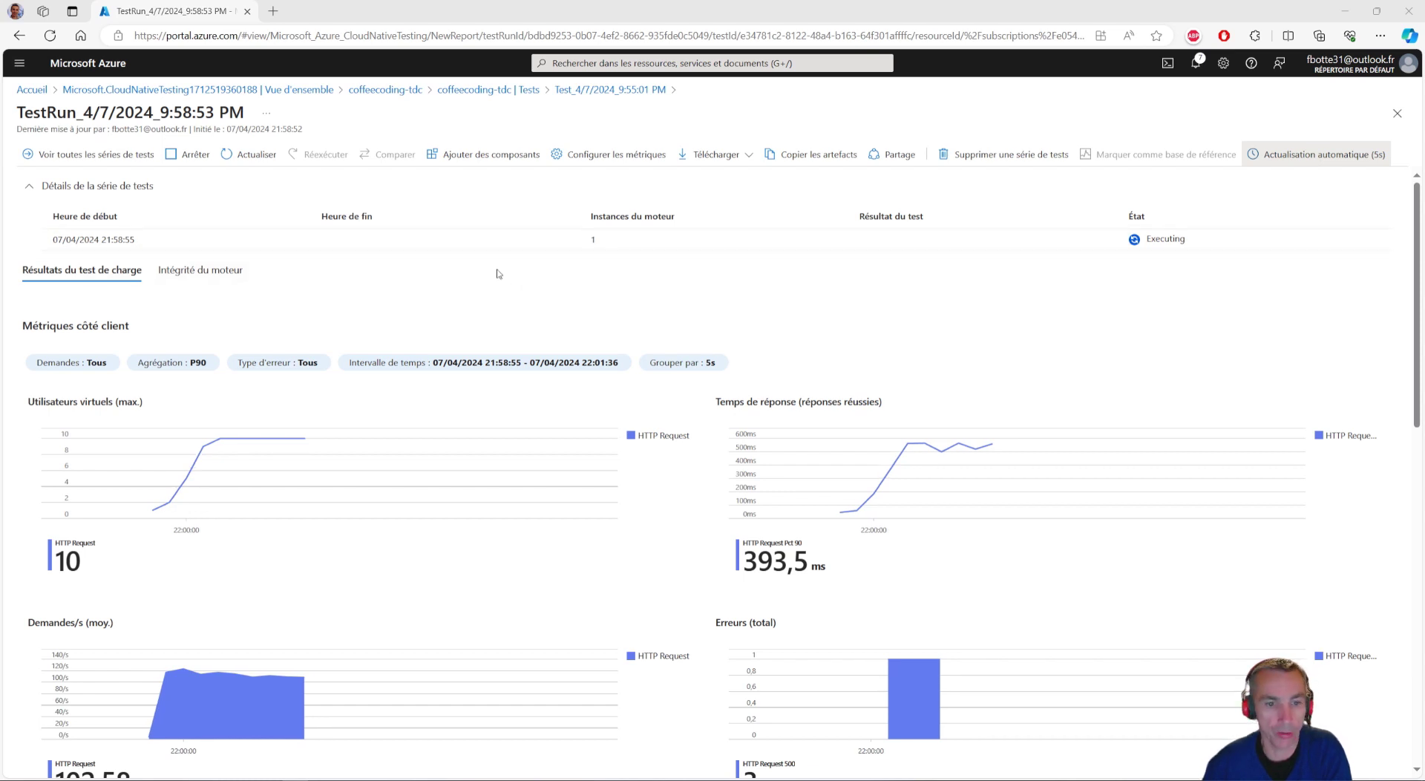
Step: Examine the run's client-side metrics: virtual users, response time, requests per second and errors
scroll(554, 299, down, 1)
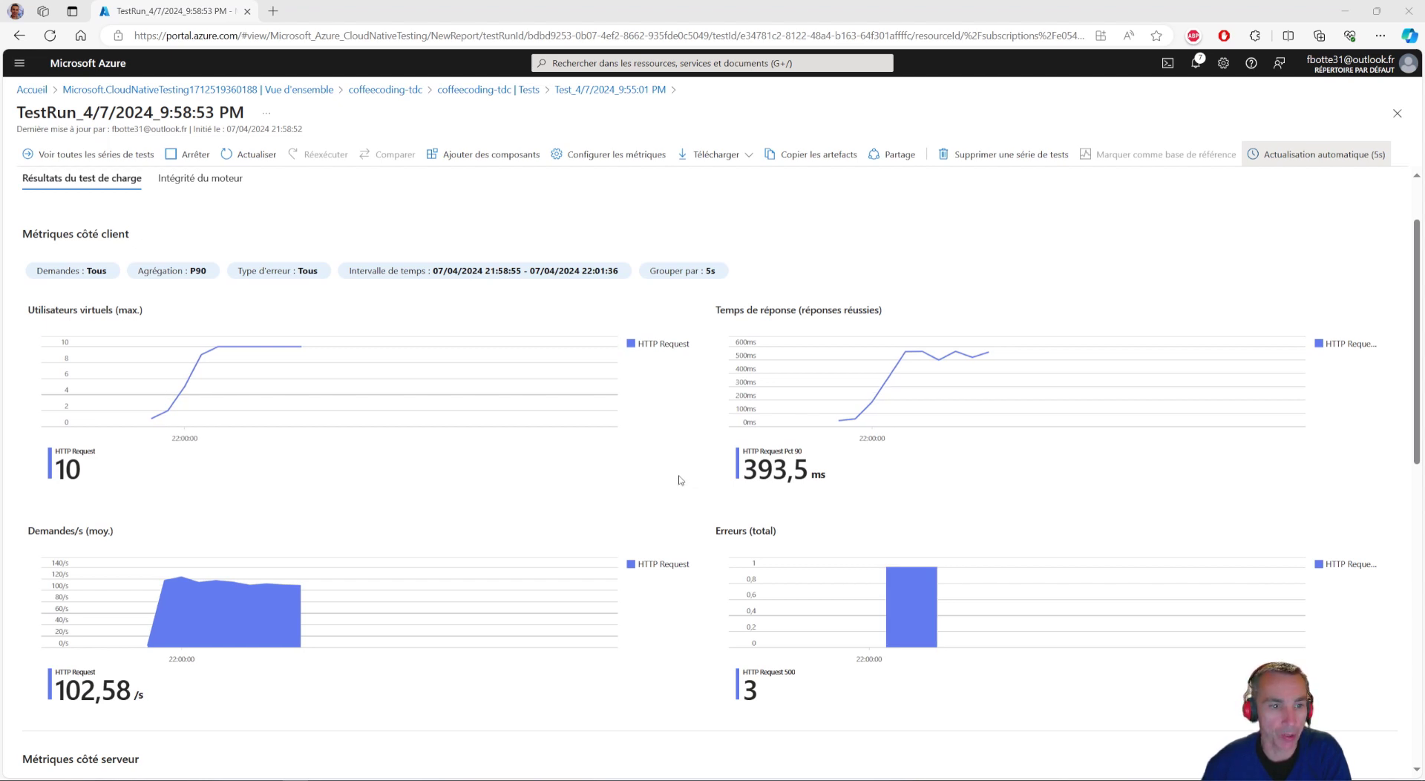
scroll(680, 480, up, 1)
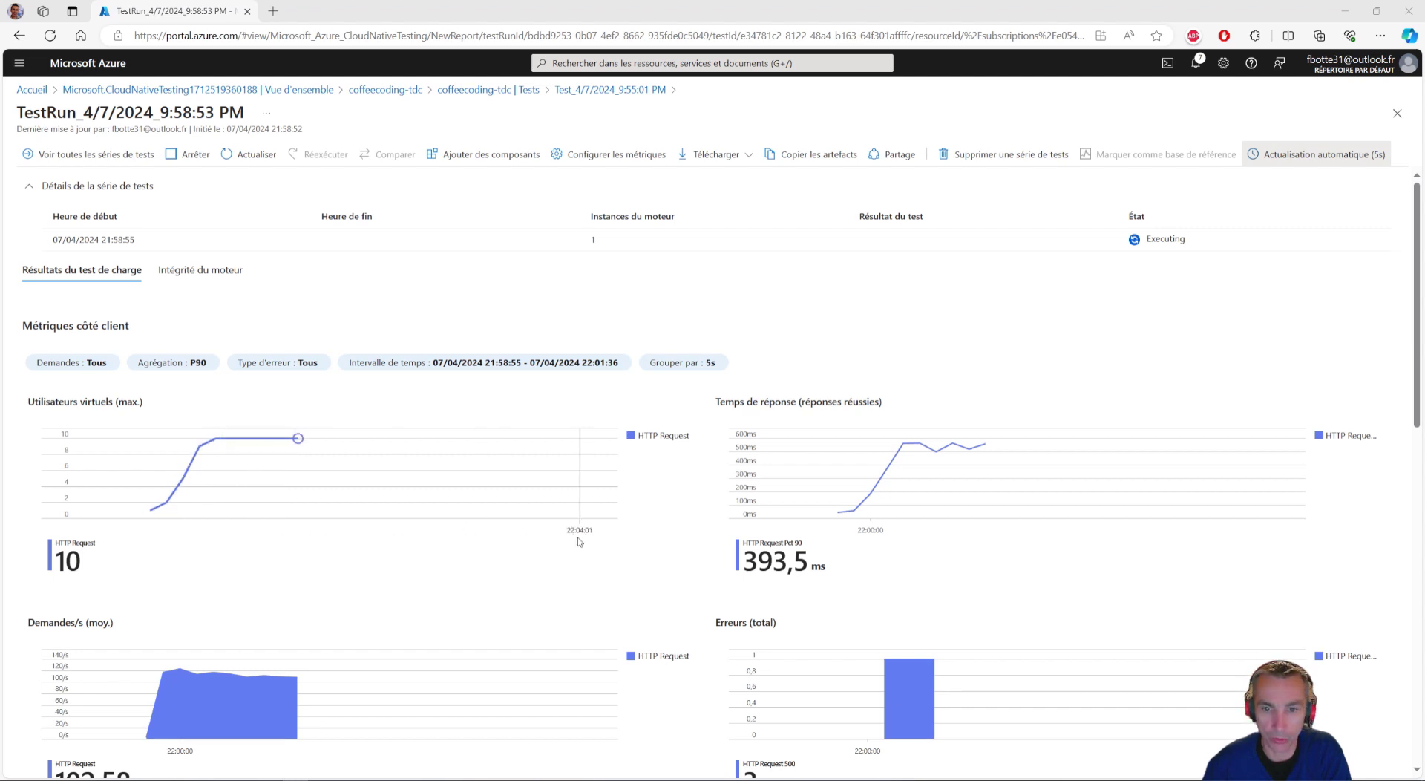
scroll(590, 557, down, 1)
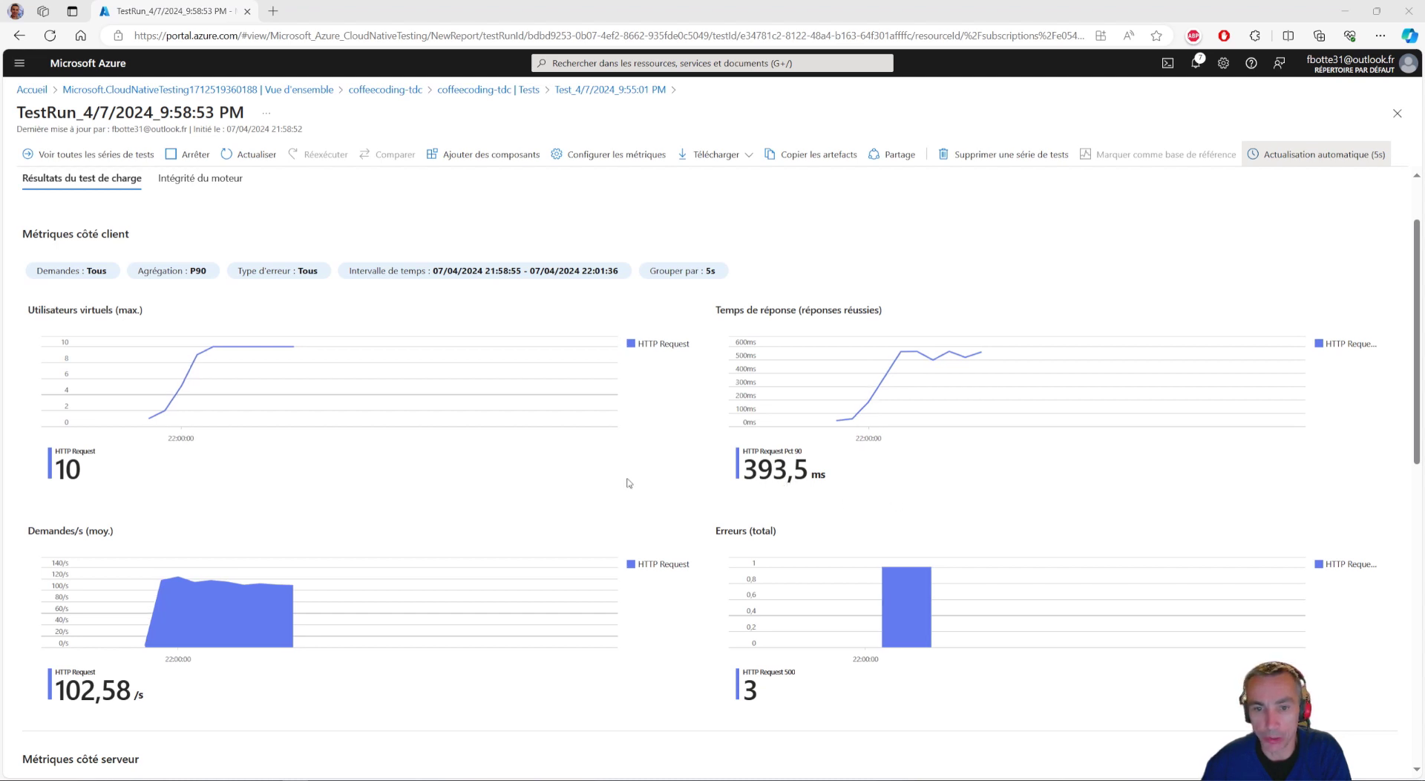
scroll(444, 449, down, 2)
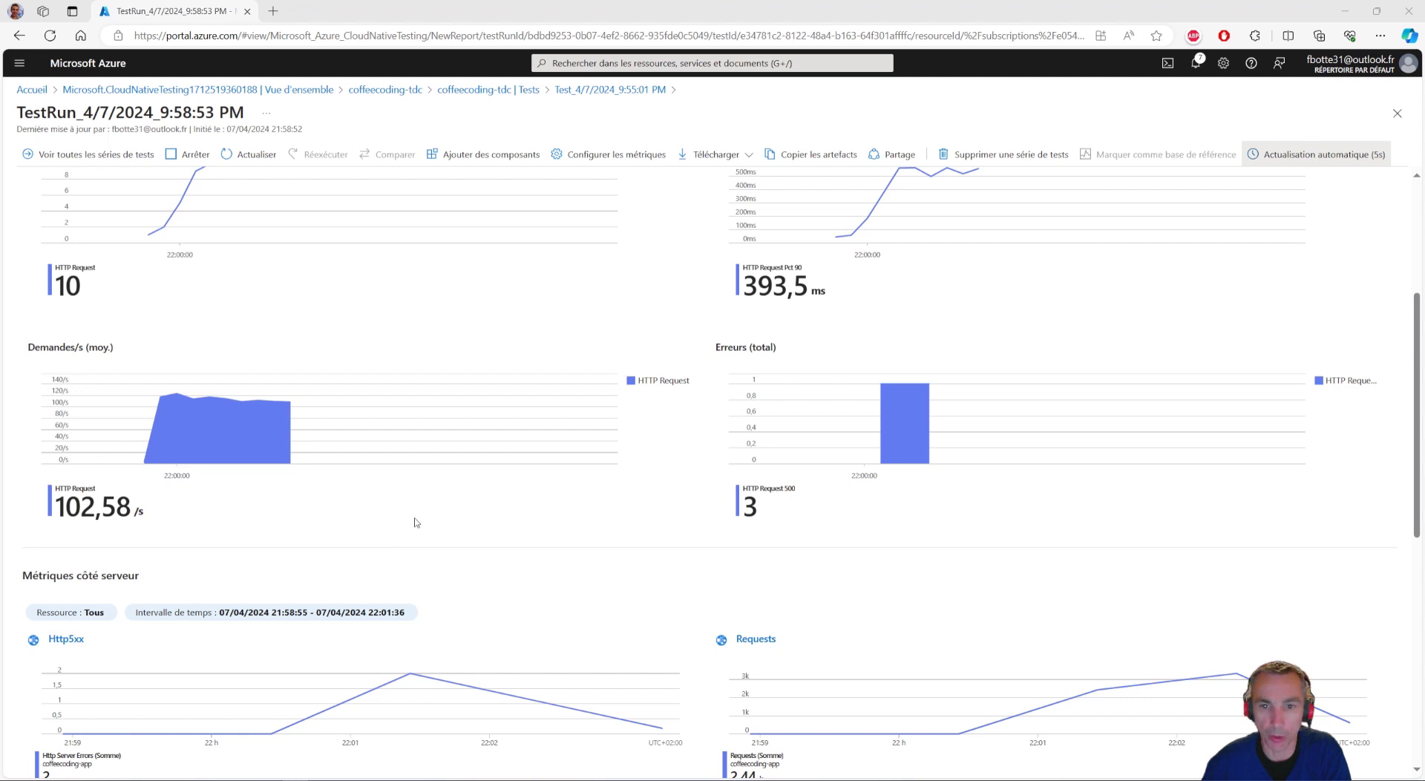
mouse_move(908, 428)
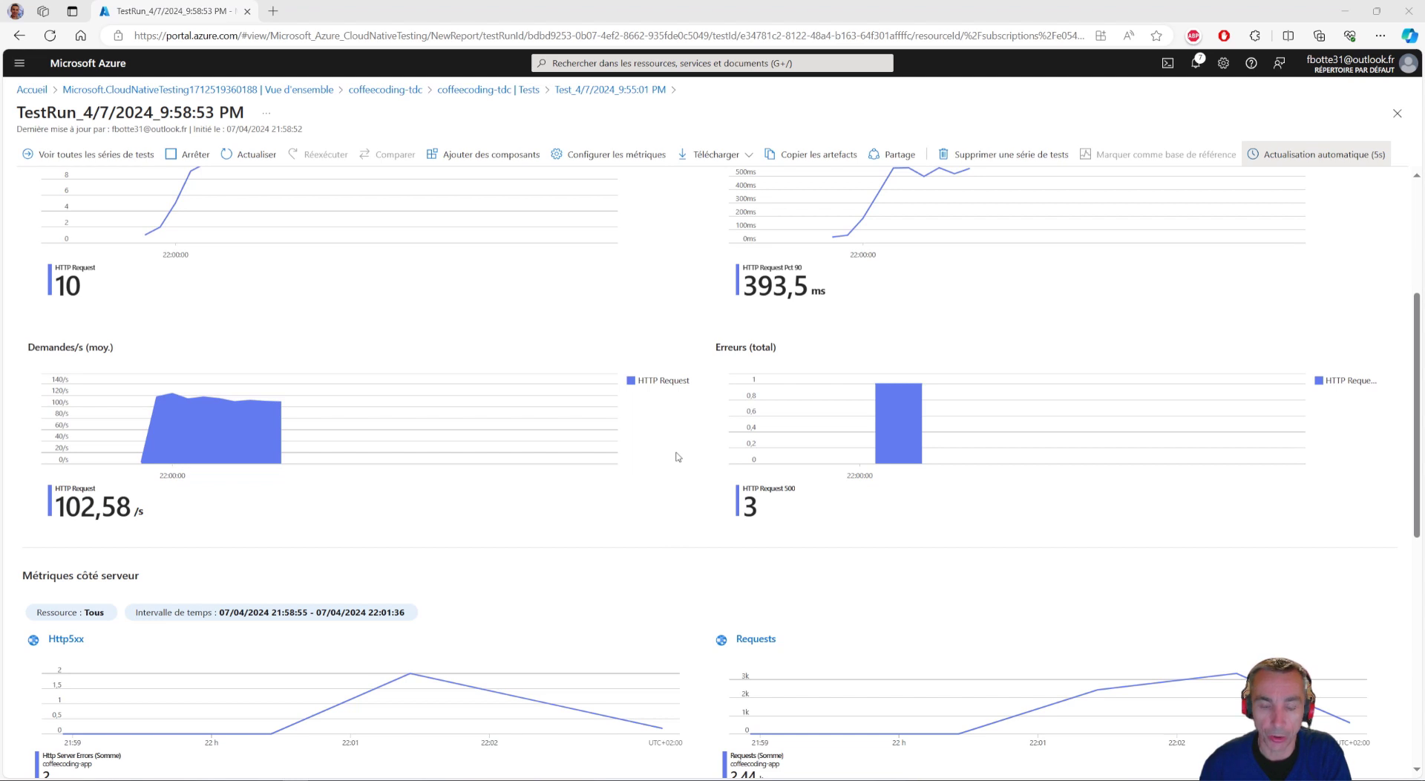
Step: Examine the server-side metrics for the app, service plan and Cosmos DB, including CPU, memory, provisioned throughput and normalized RU consumption, comparing them with the client-side errors
scroll(678, 457, down, 4)
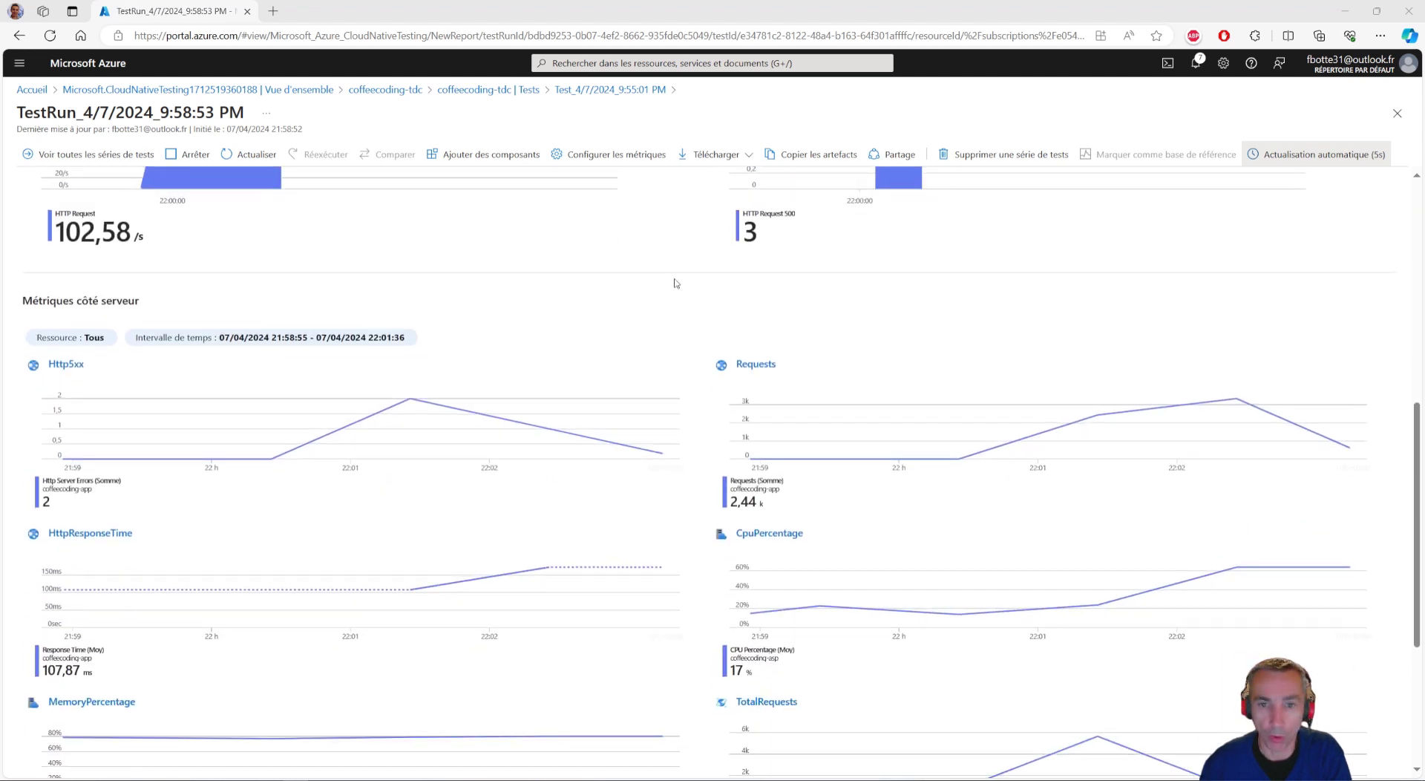
scroll(676, 282, down, 3)
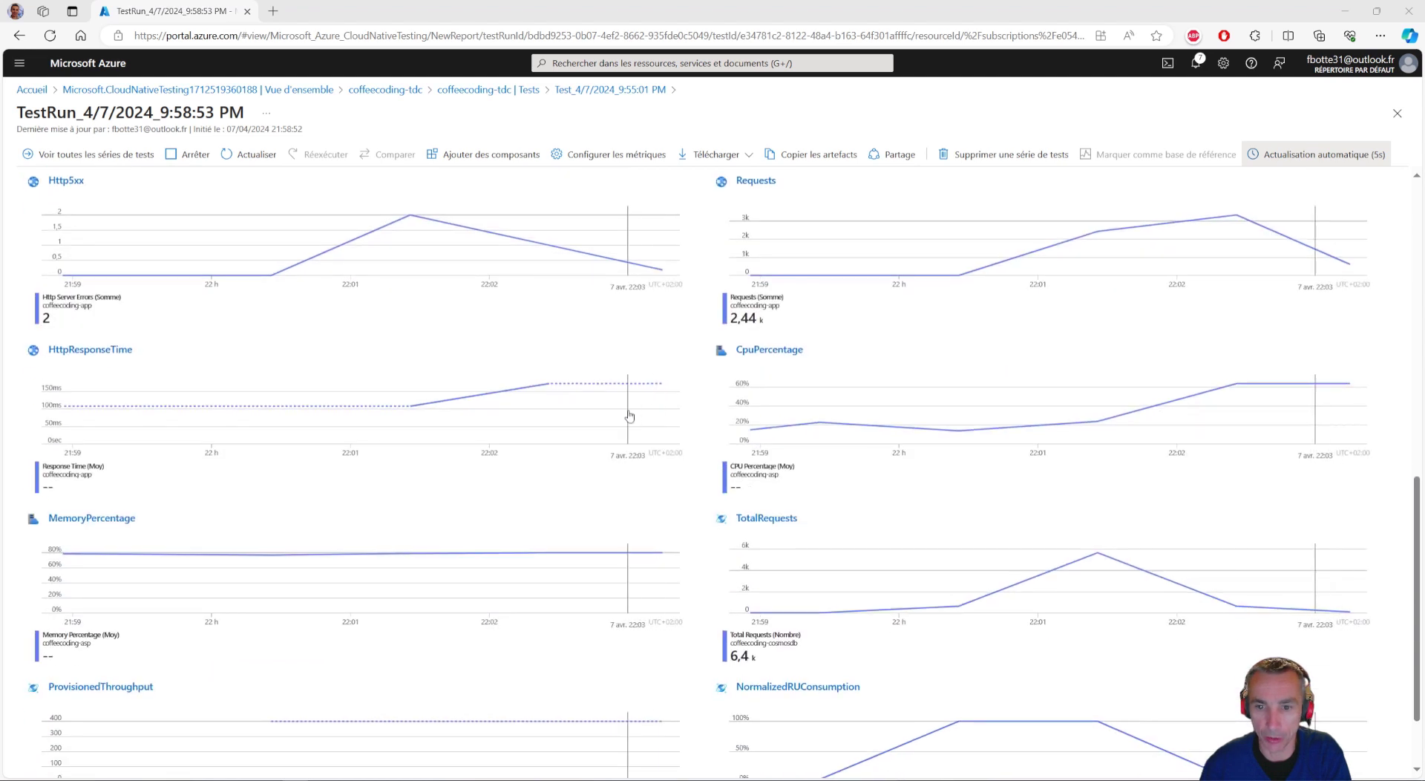
scroll(629, 415, down, 2)
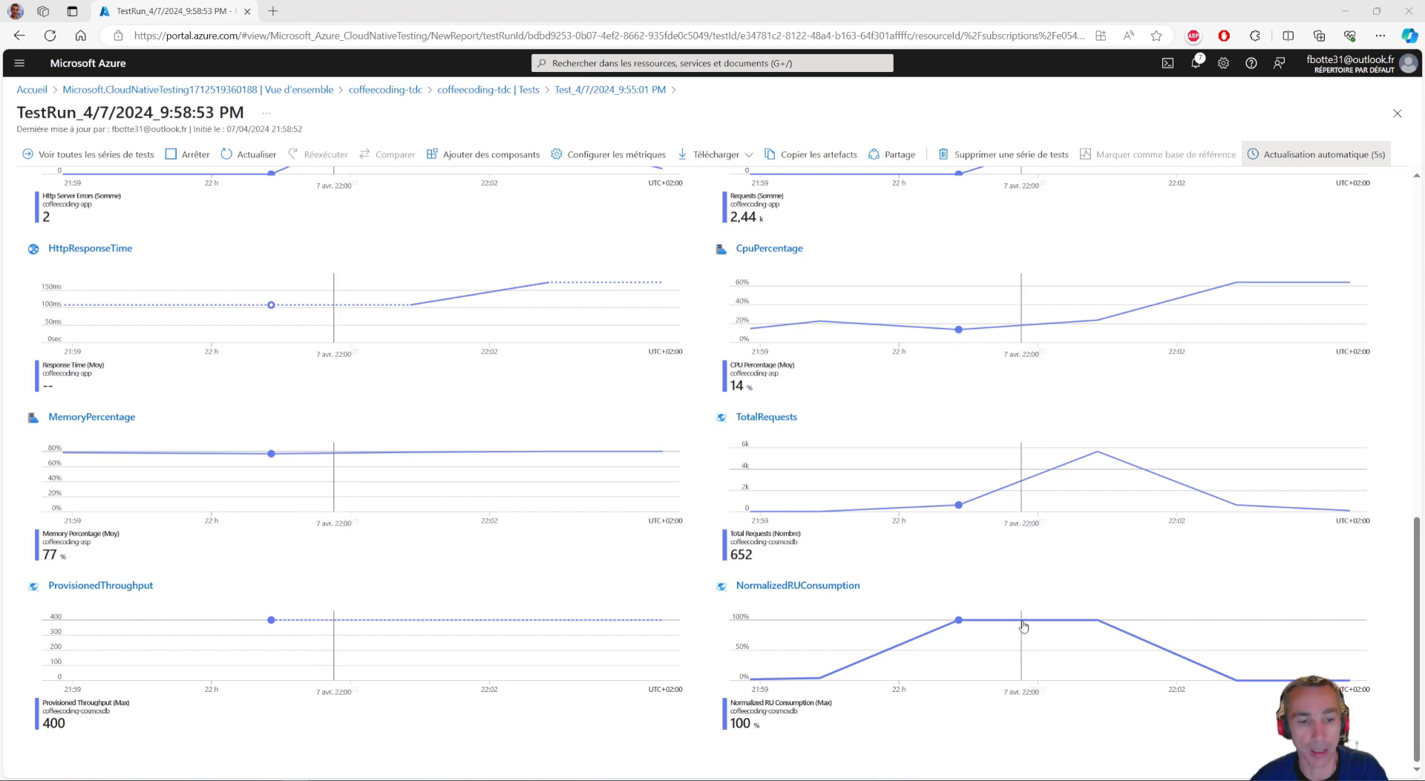
scroll(1022, 625, up, 7)
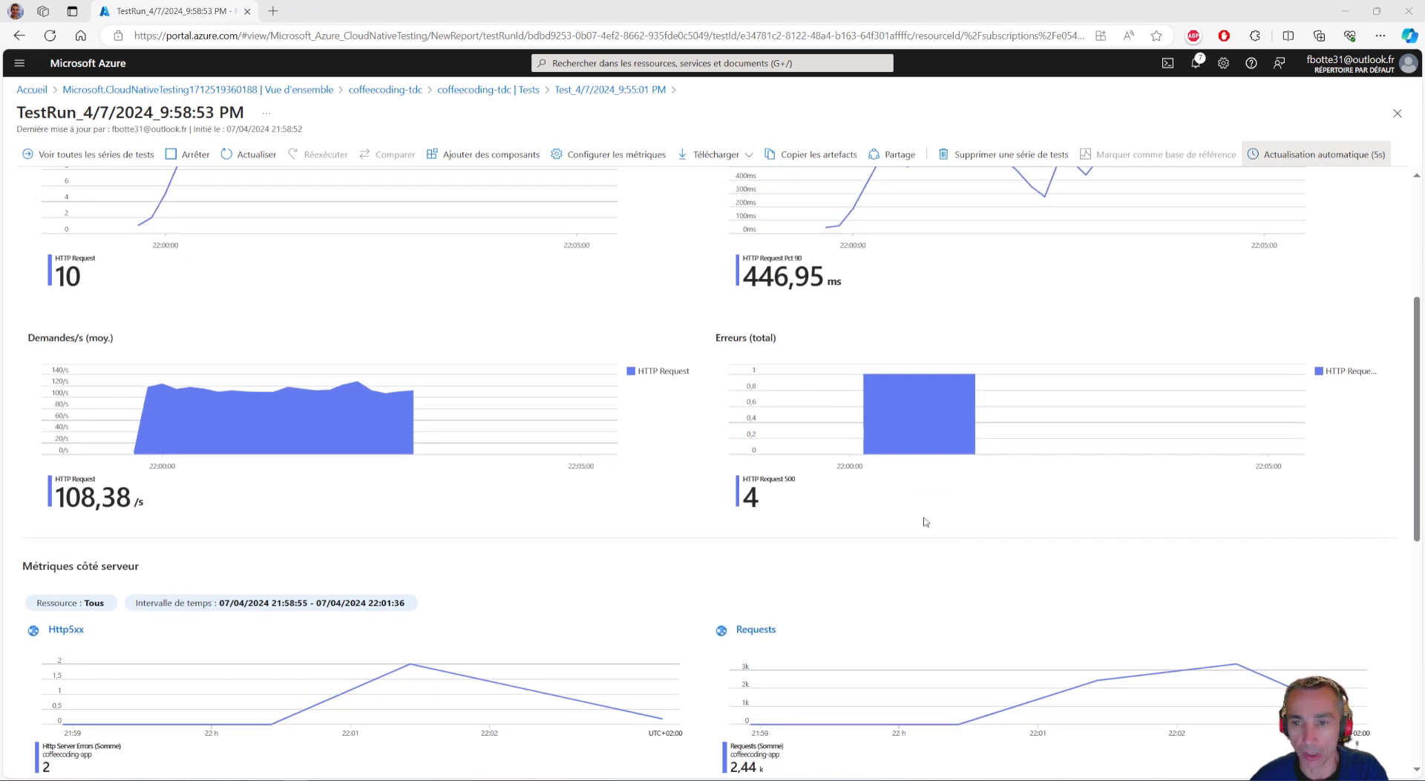
scroll(902, 531, down, 6)
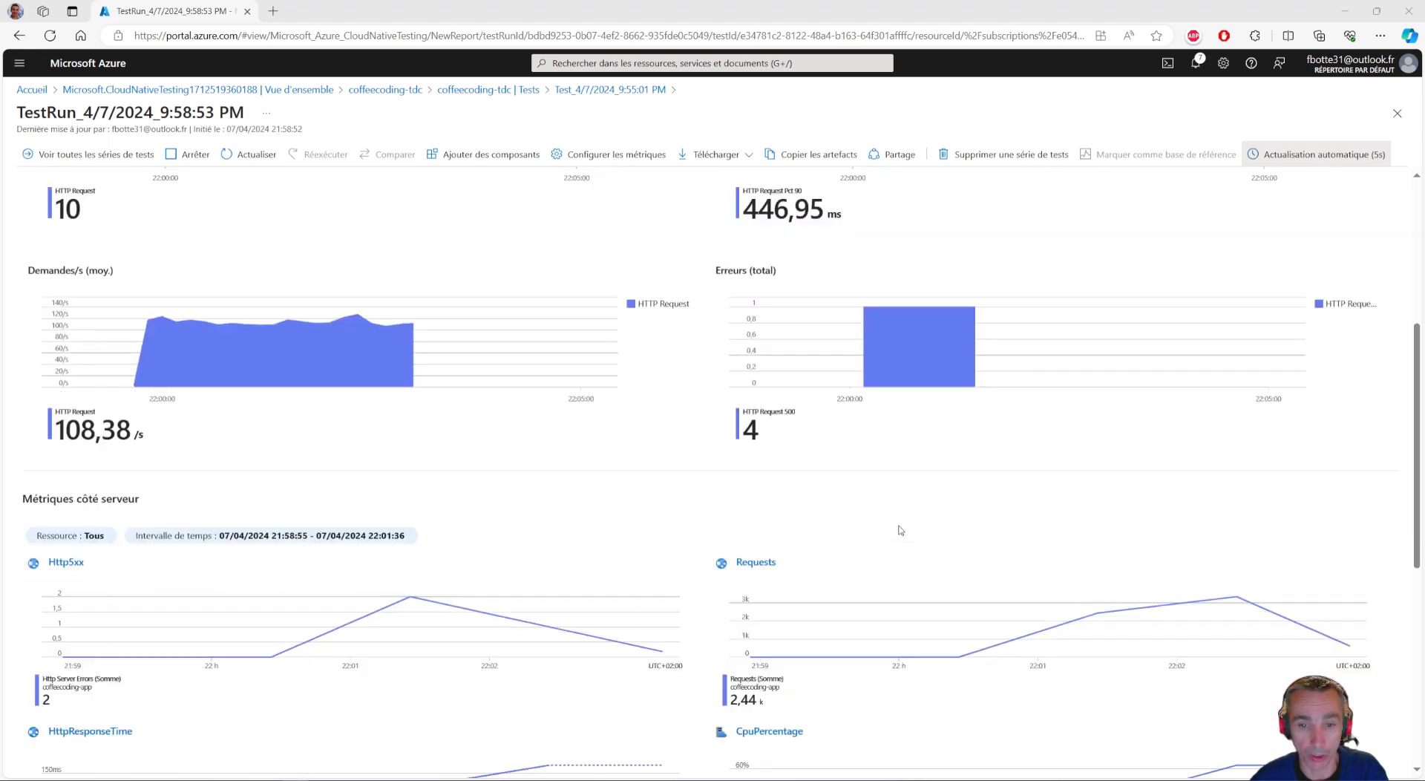
scroll(919, 436, down, 3)
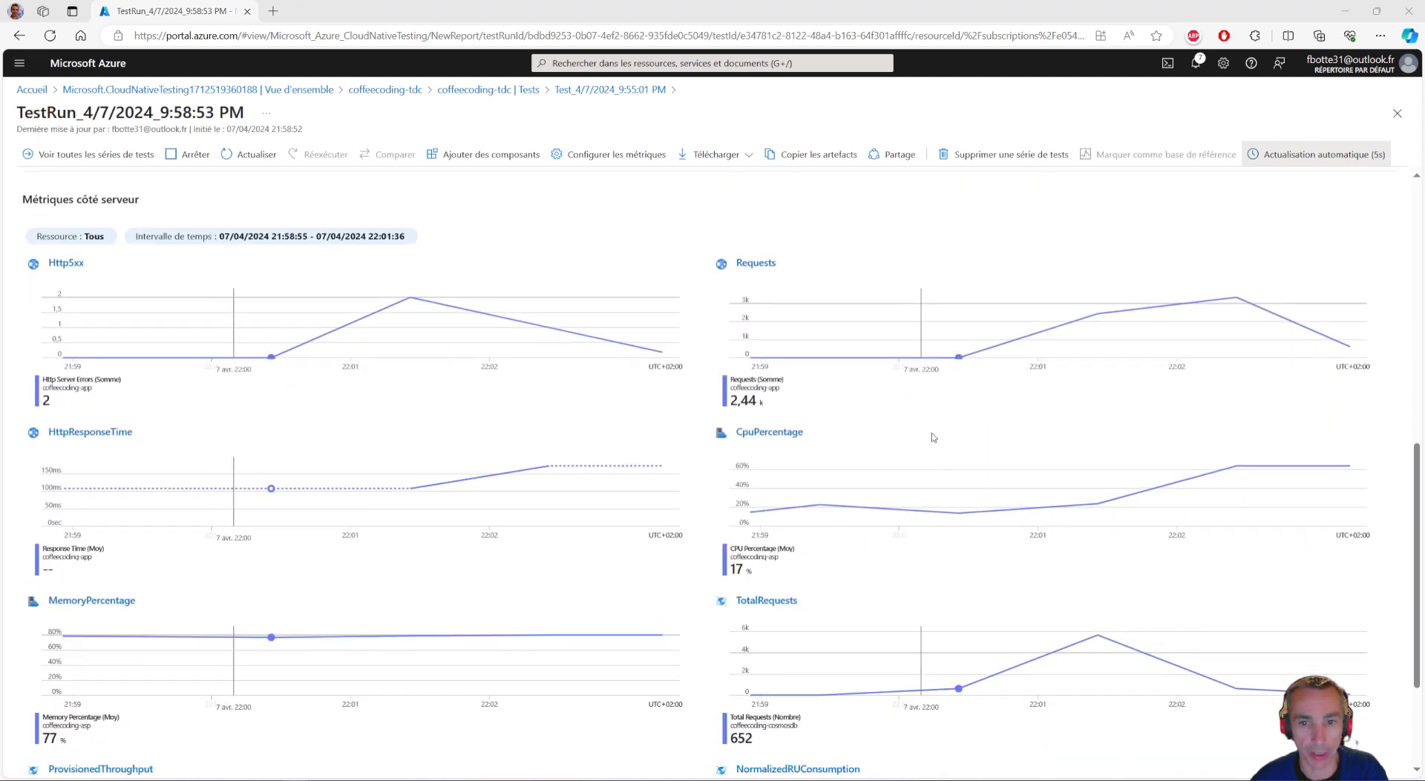
scroll(933, 418, down, 1)
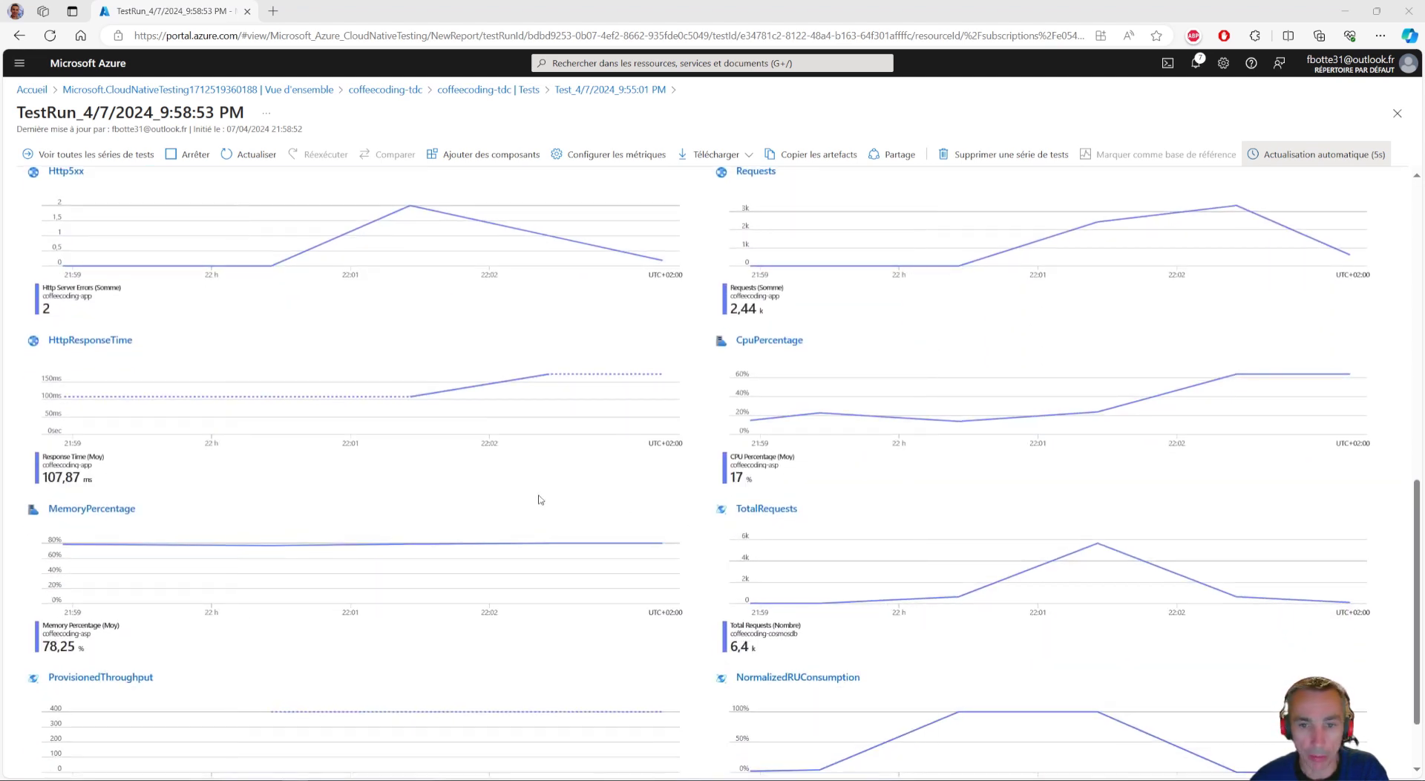
scroll(540, 499, down, 1)
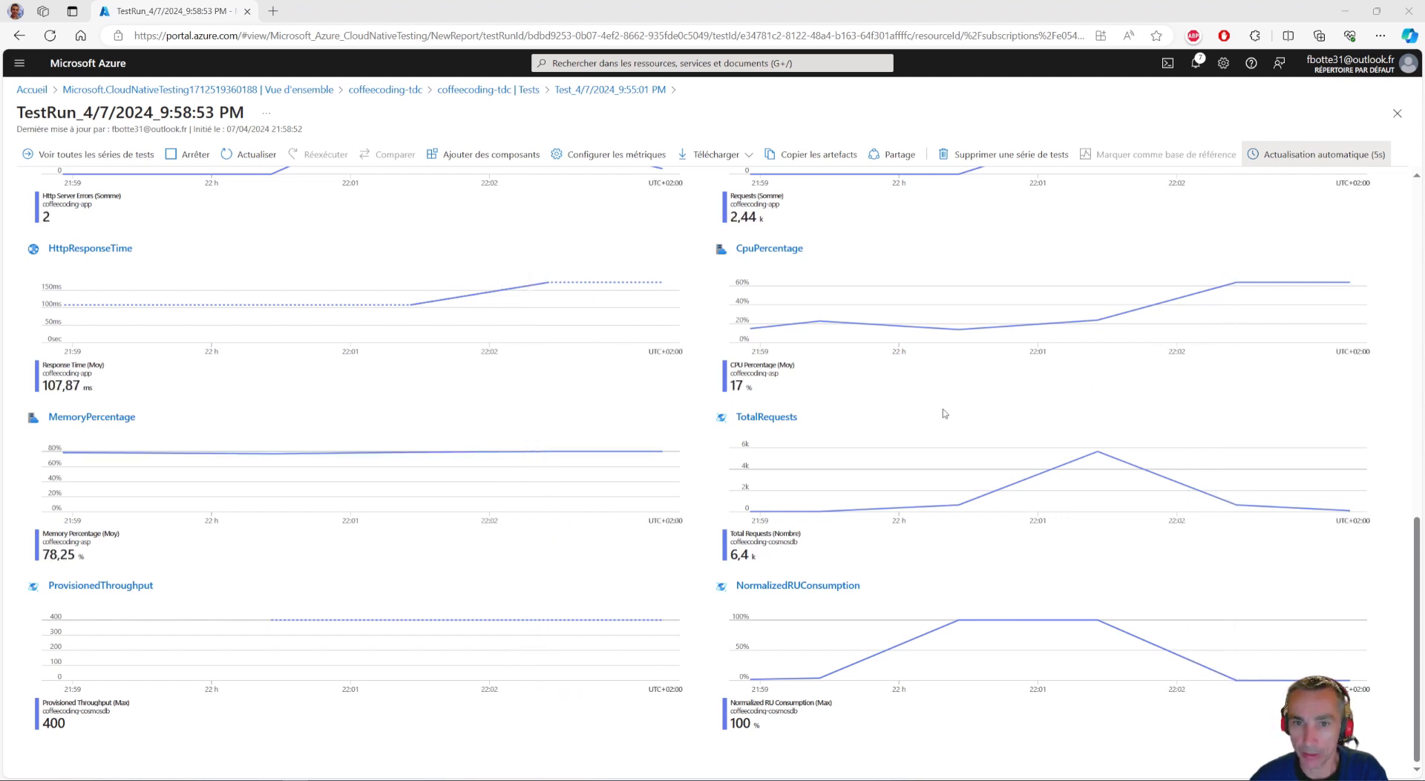
scroll(944, 413, up, 5)
scroll(921, 386, down, 5)
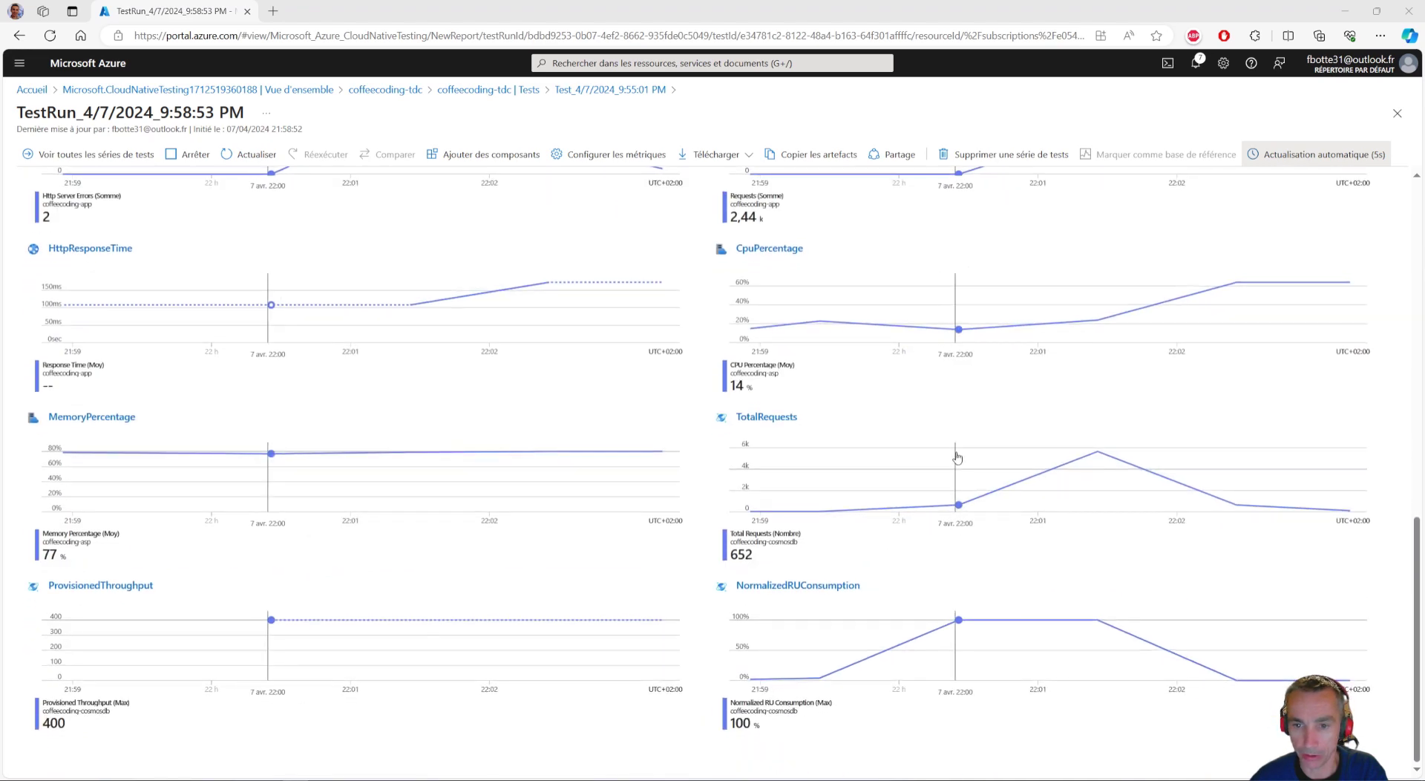
scroll(957, 457, up, 15)
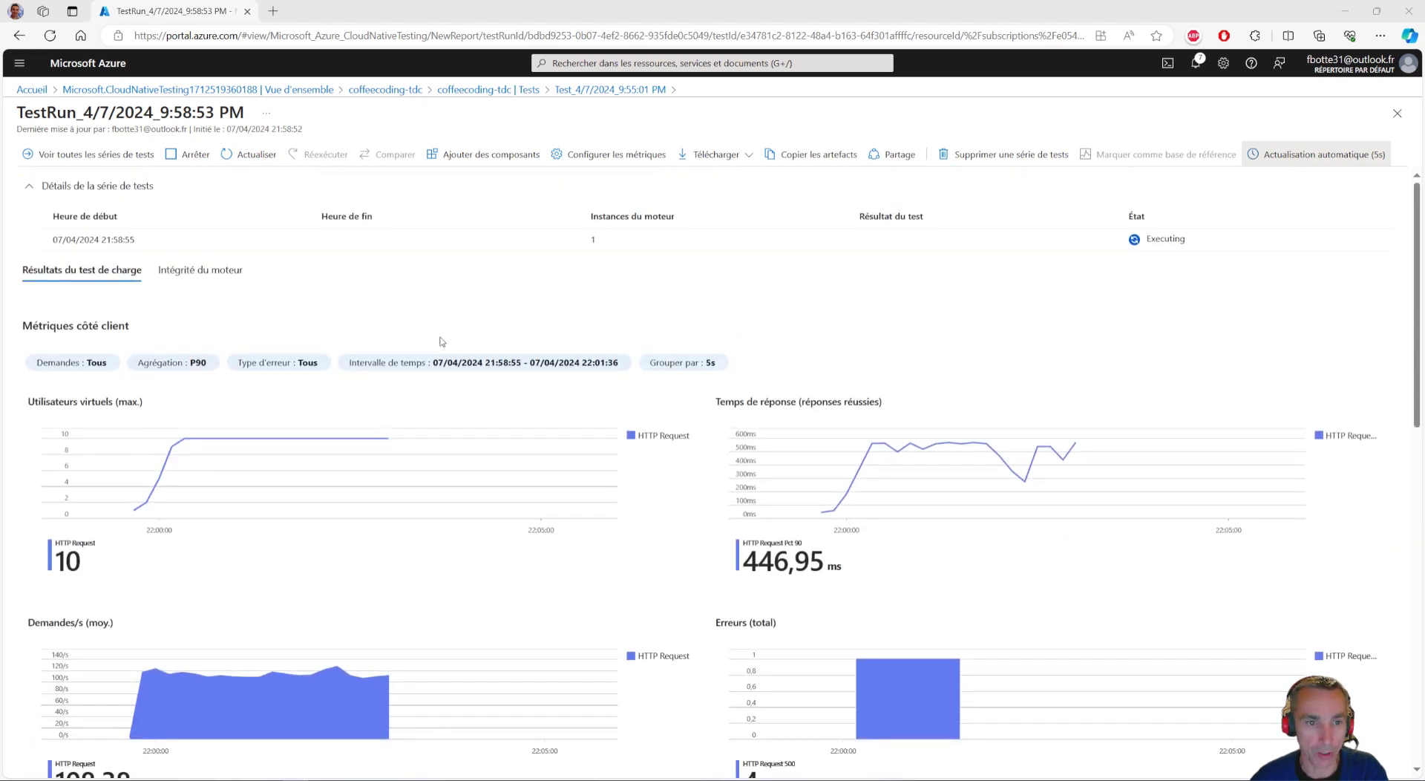
Step: Stop the test run that is currently executing and confirm the stop
click(190, 156)
click(48, 249)
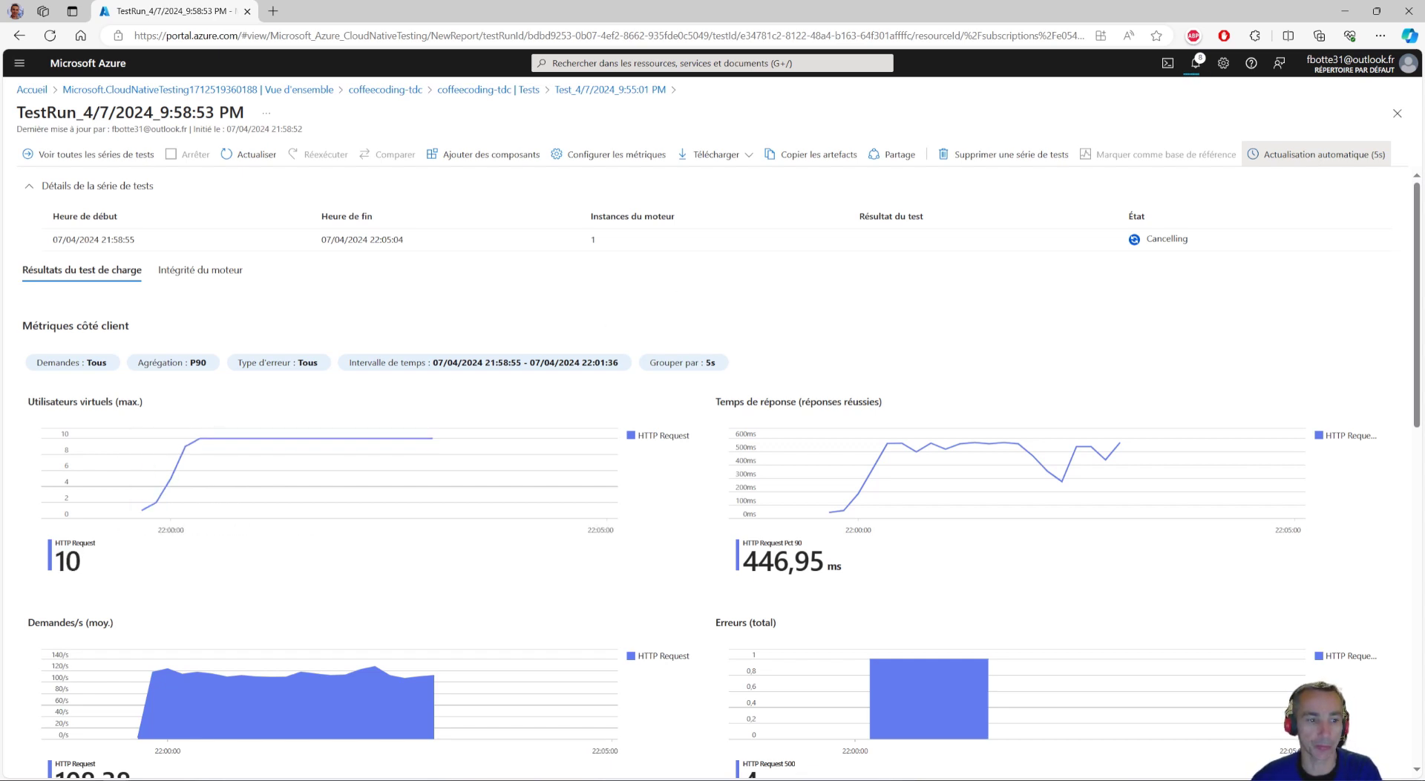
Step: Leave the load test and open the coffeecoding-cosmosdb account from the coffeecoding-rg resource group
click(387, 90)
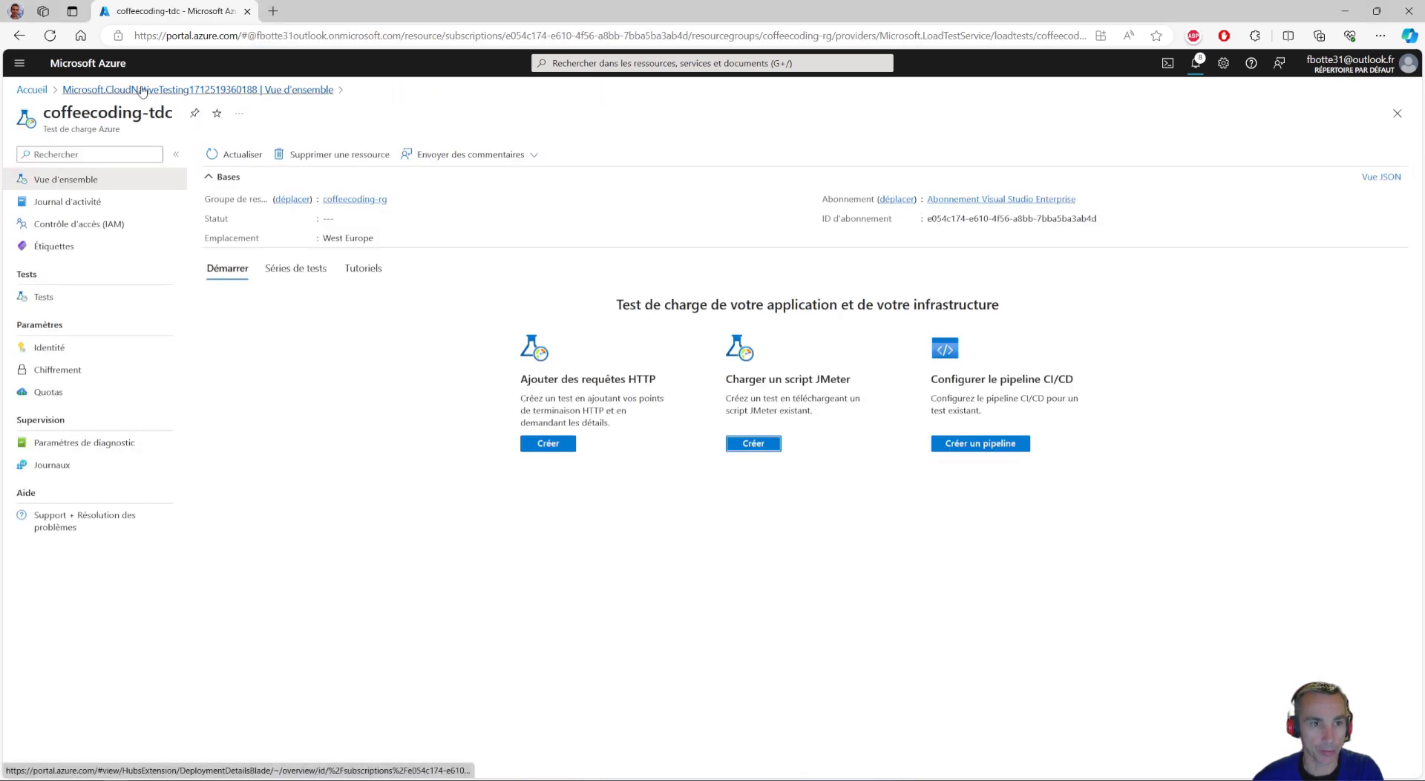
click(33, 89)
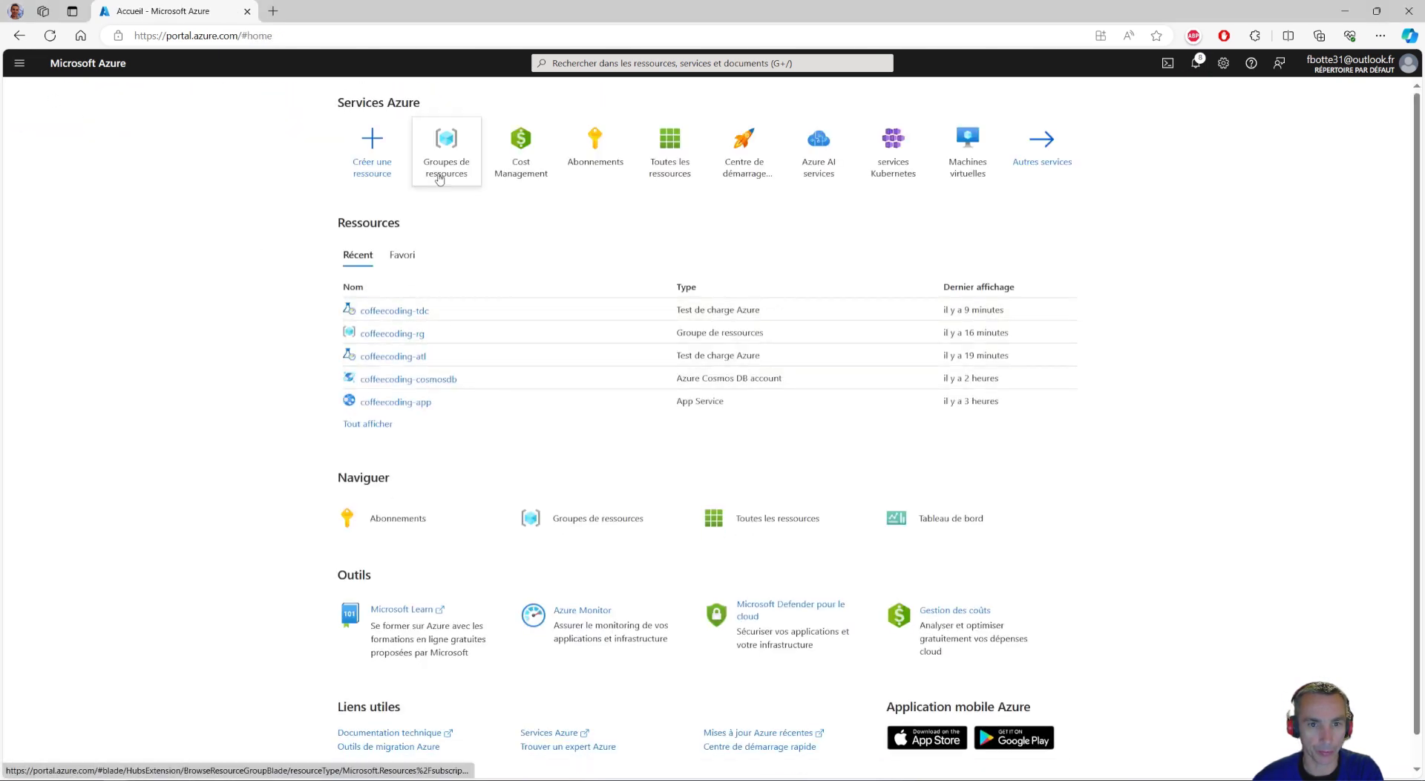
click(445, 141)
click(85, 264)
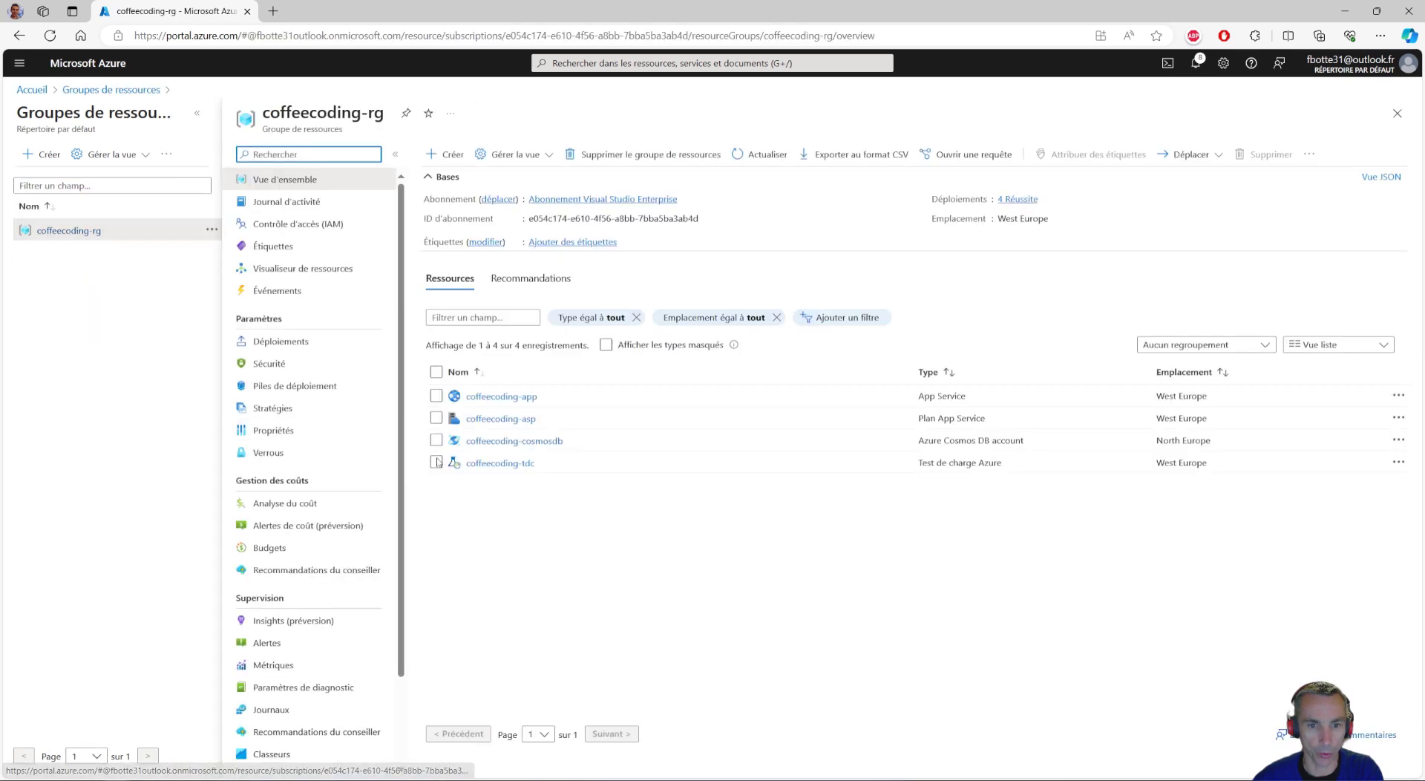
click(550, 440)
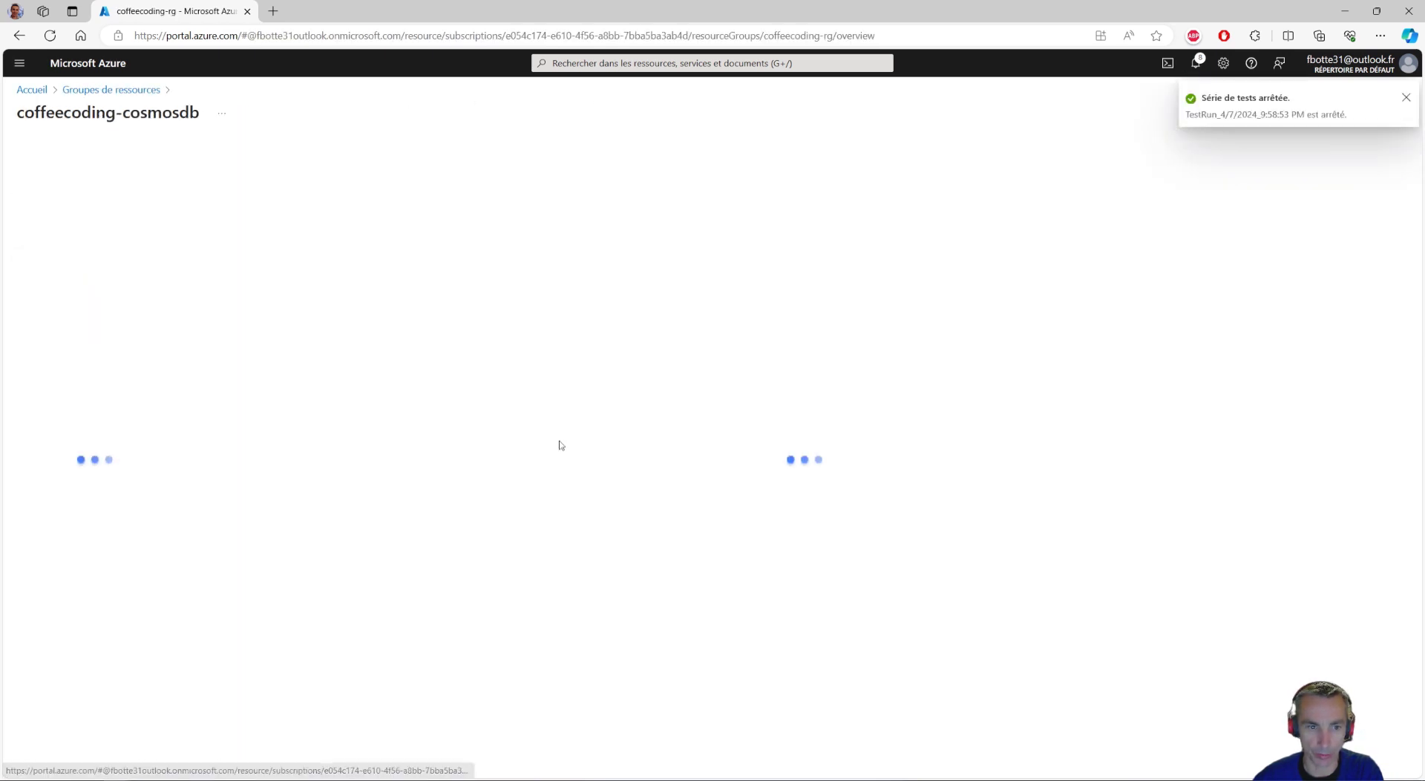
Step: In the Cosmos DB data explorer, set the Database's manual throughput to 1000 RU/s and save the scale setting
click(71, 369)
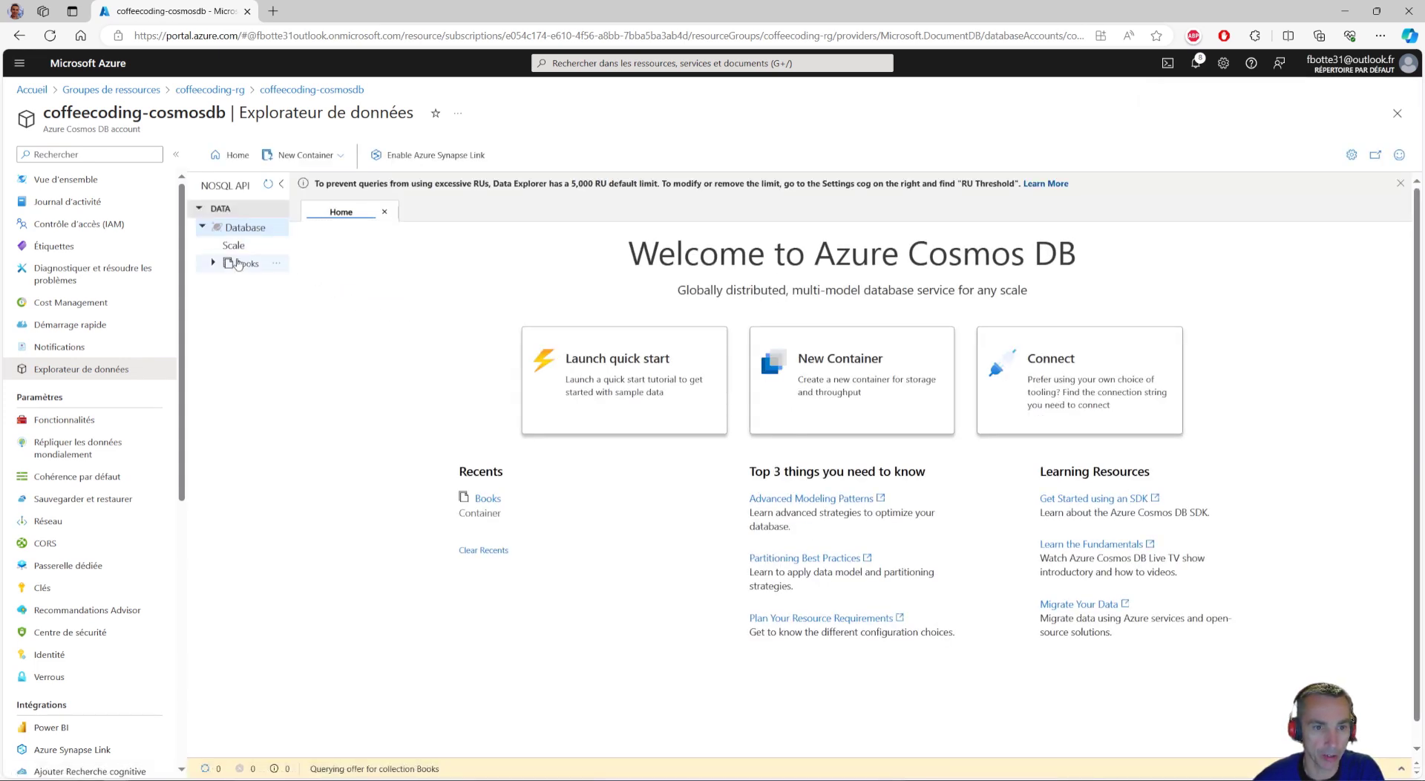
click(237, 250)
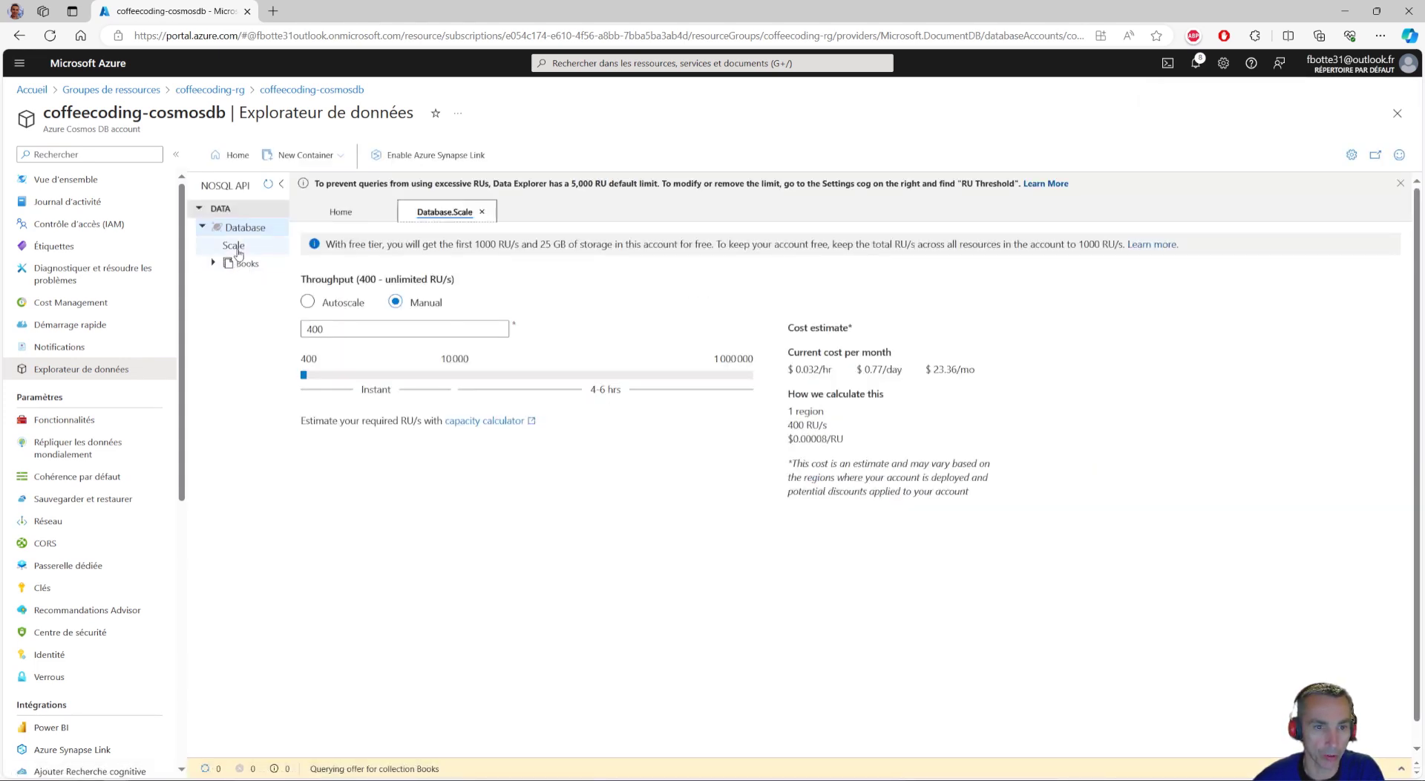
click(364, 326)
double_click(353, 327)
text(1000)
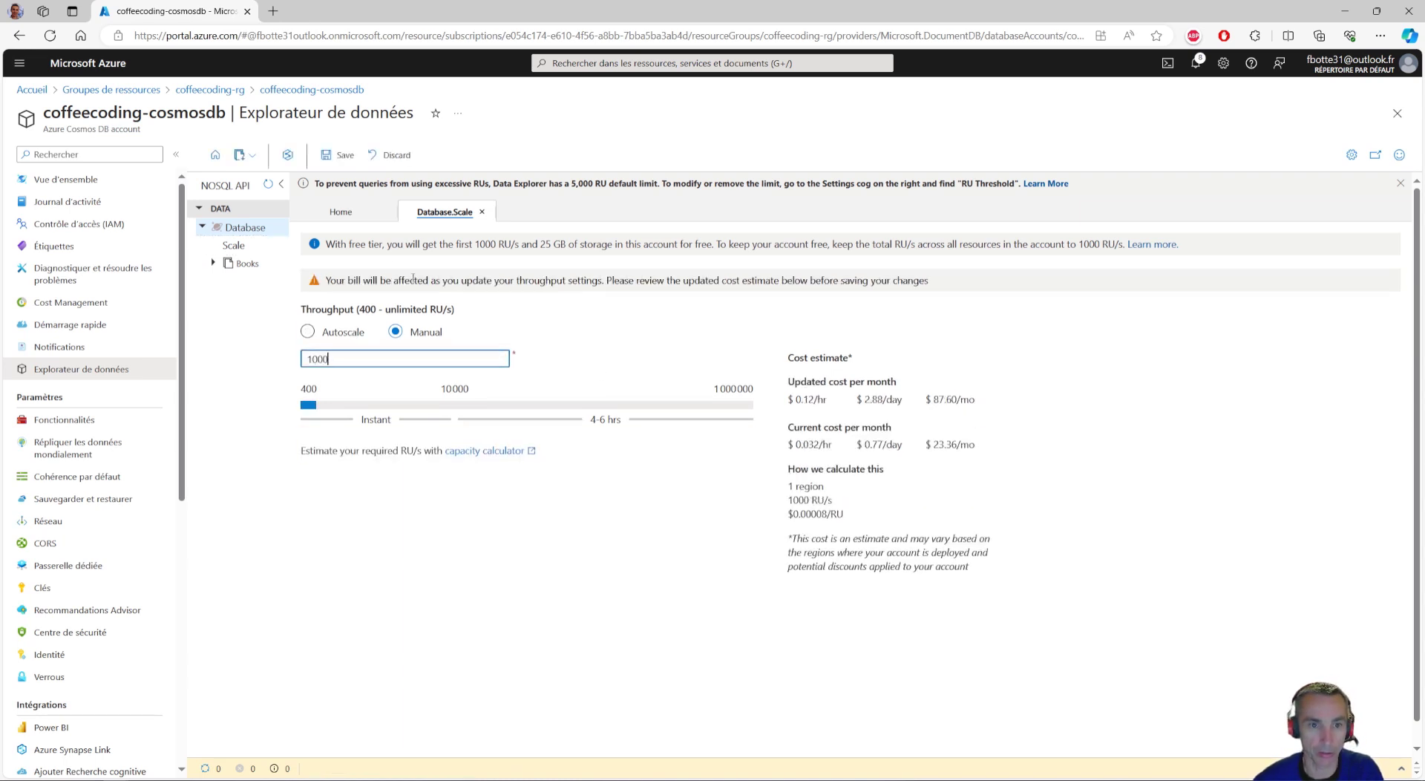
click(341, 154)
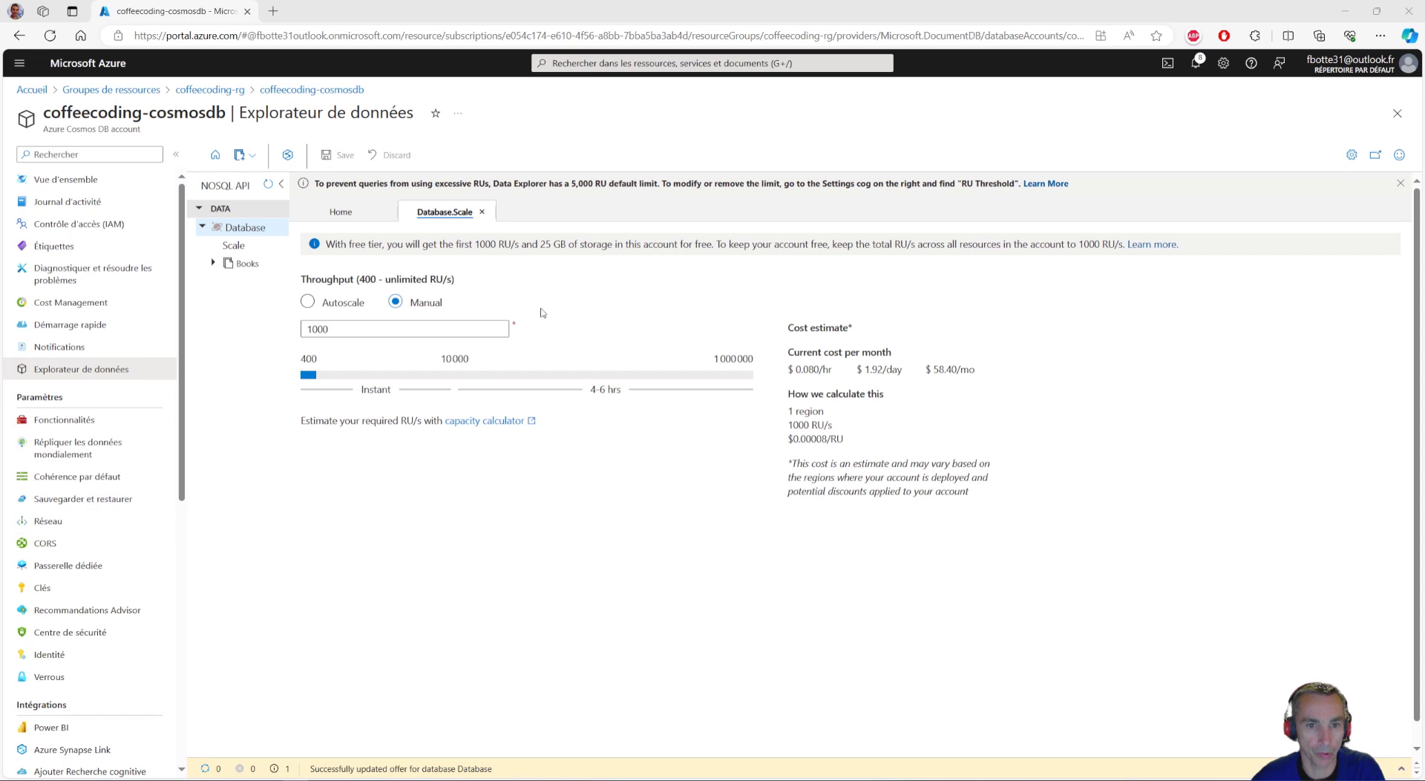
Step: Return to the coffeecoding-rg resource group and open the list of tests in coffeecoding-tdc
click(206, 90)
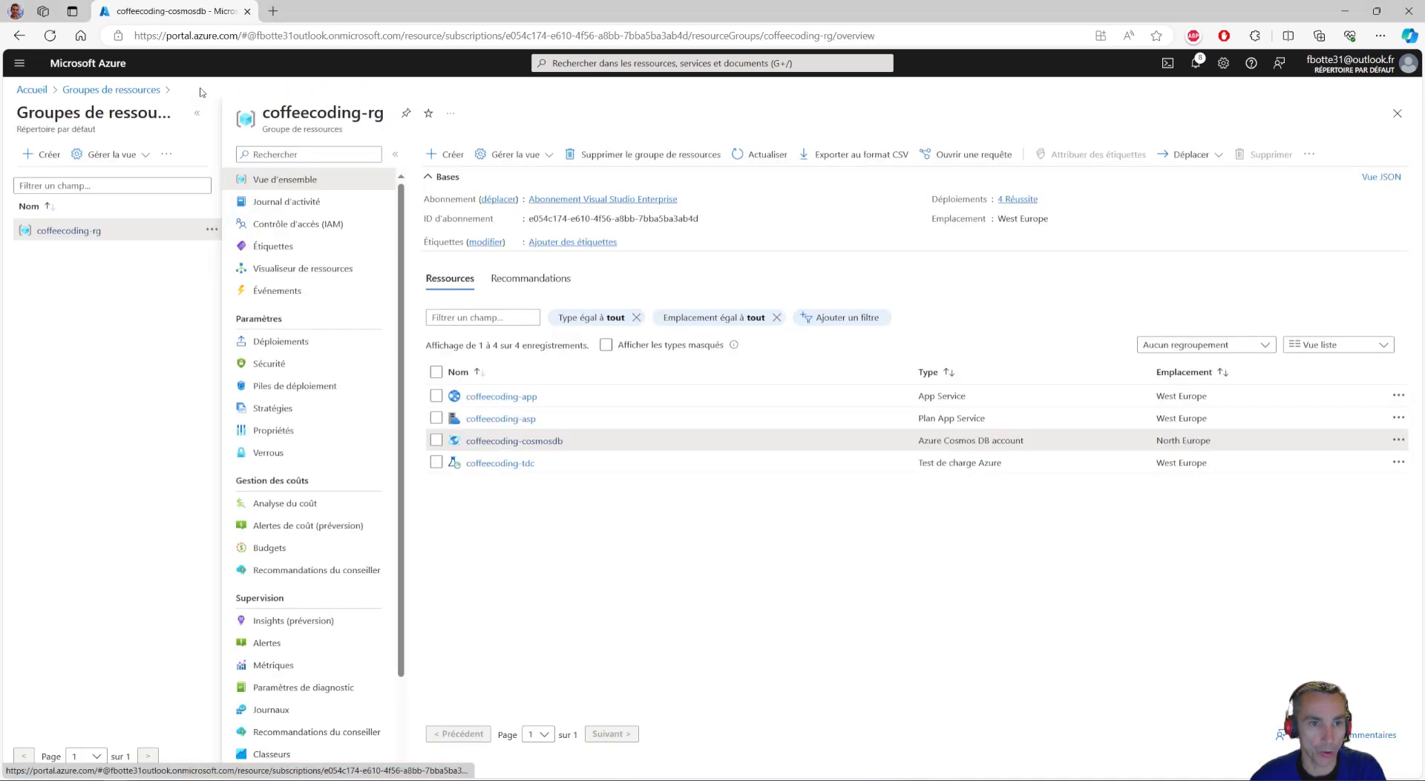
click(501, 463)
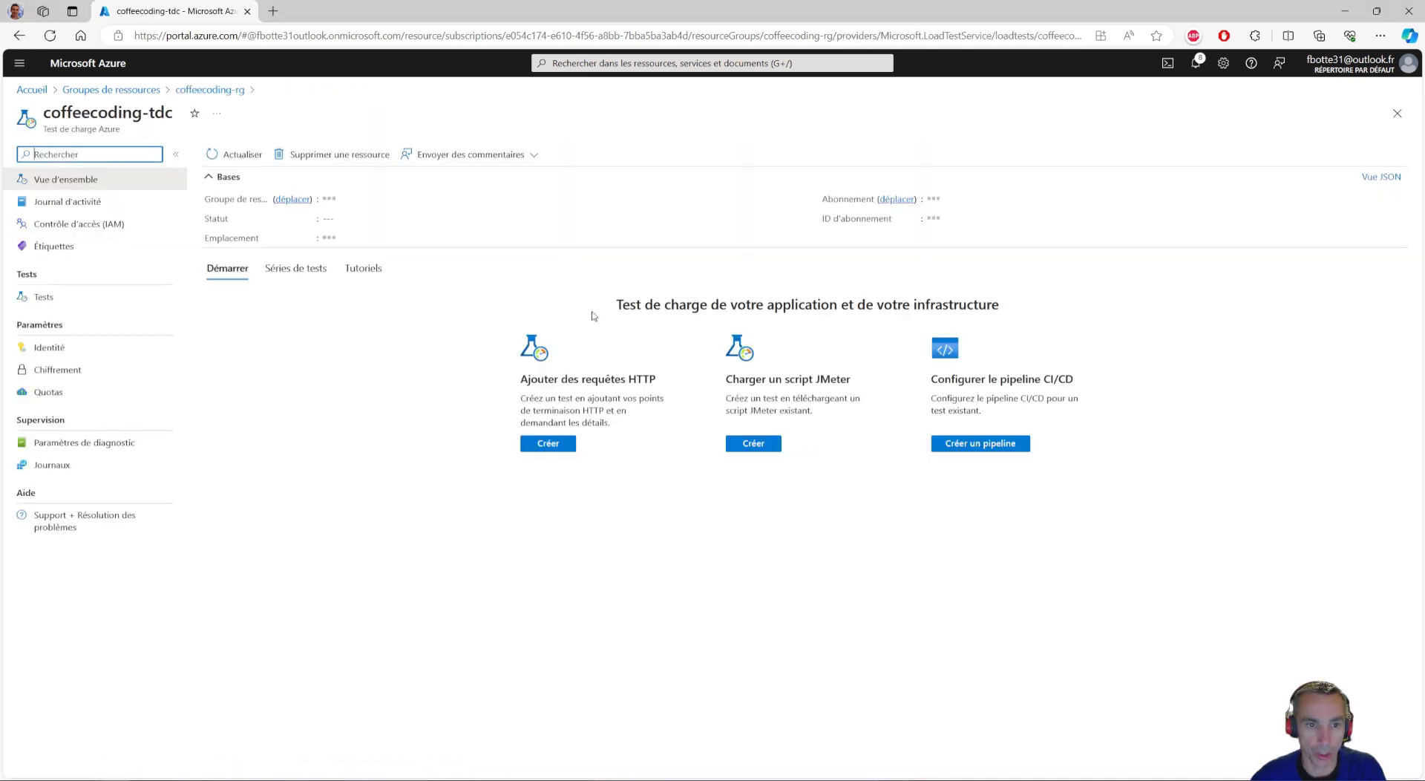
click(43, 297)
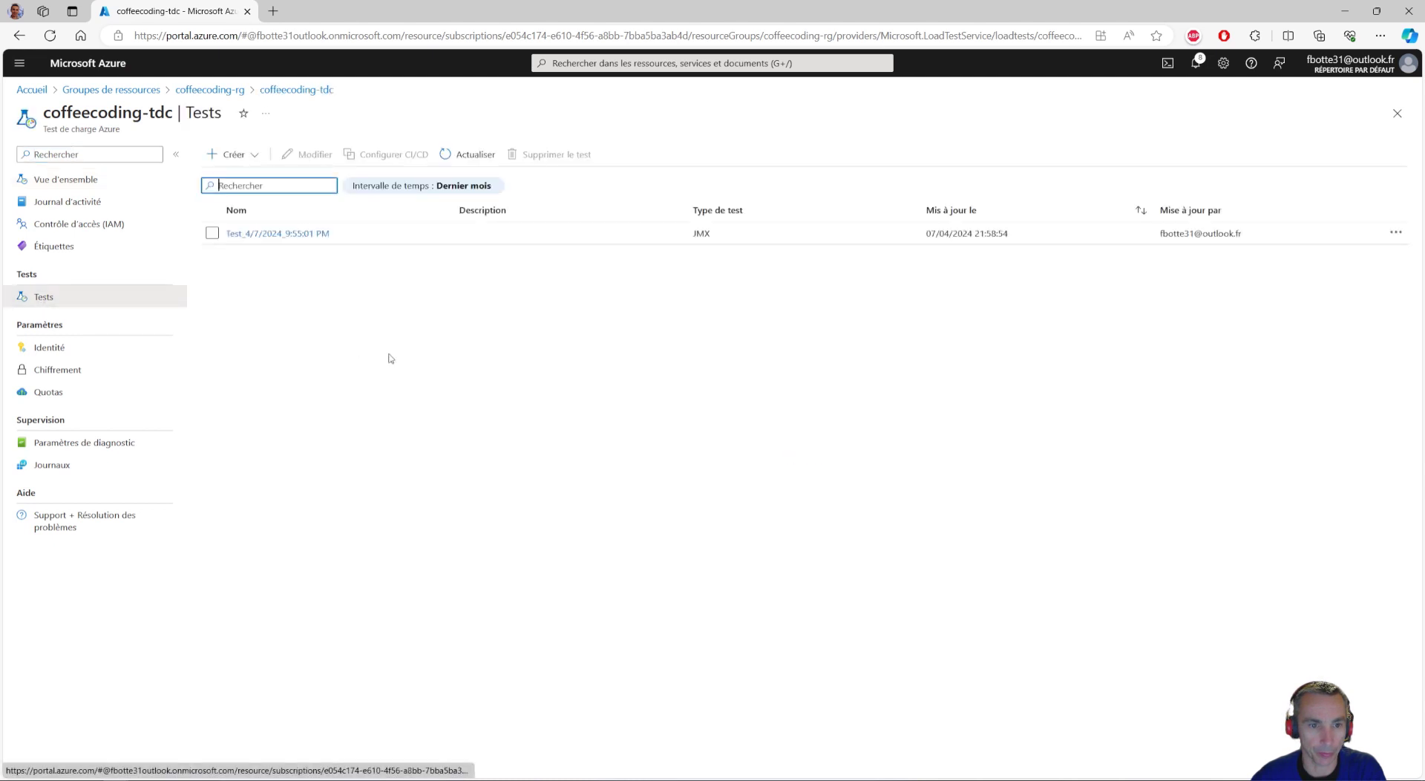
Step: Open the existing JMX load test and run it again with the run description "Test 2"
click(295, 245)
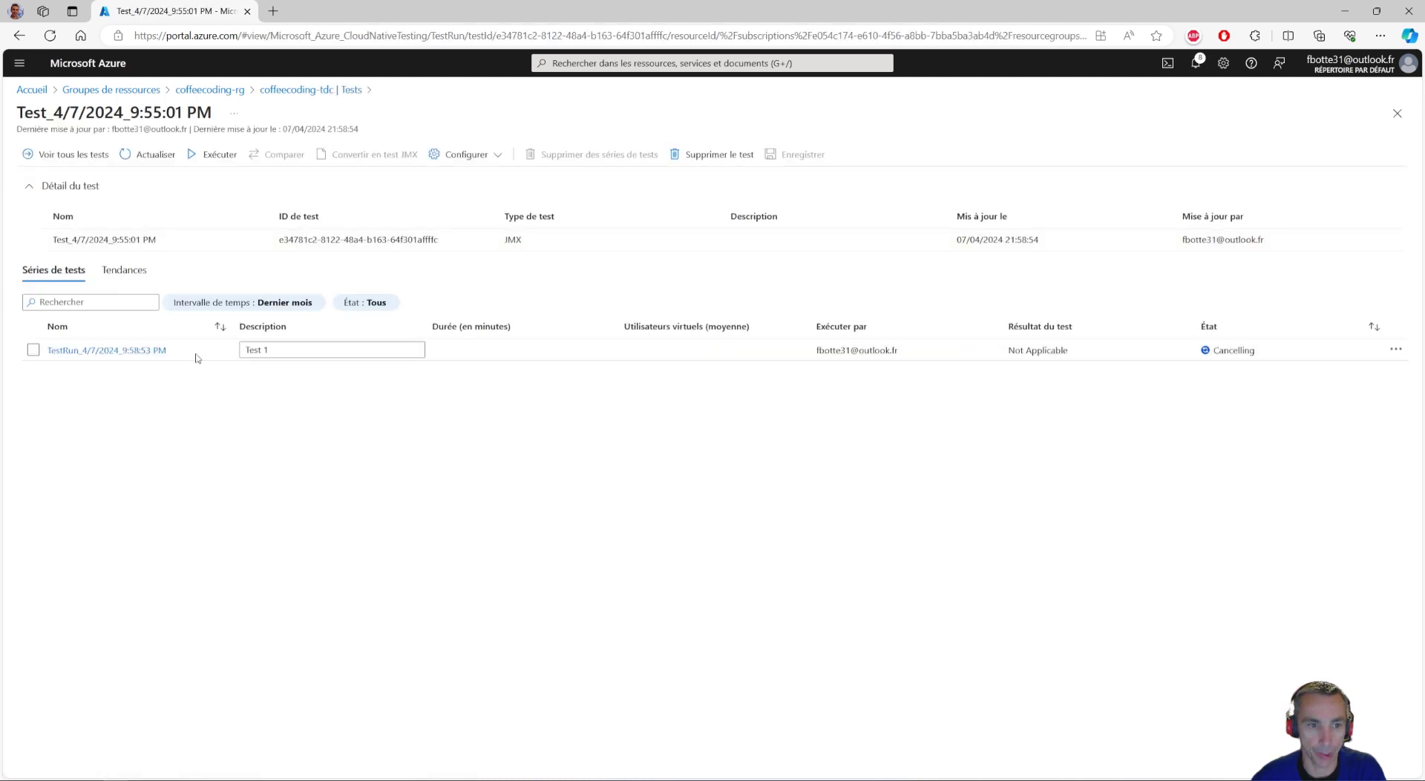
click(217, 155)
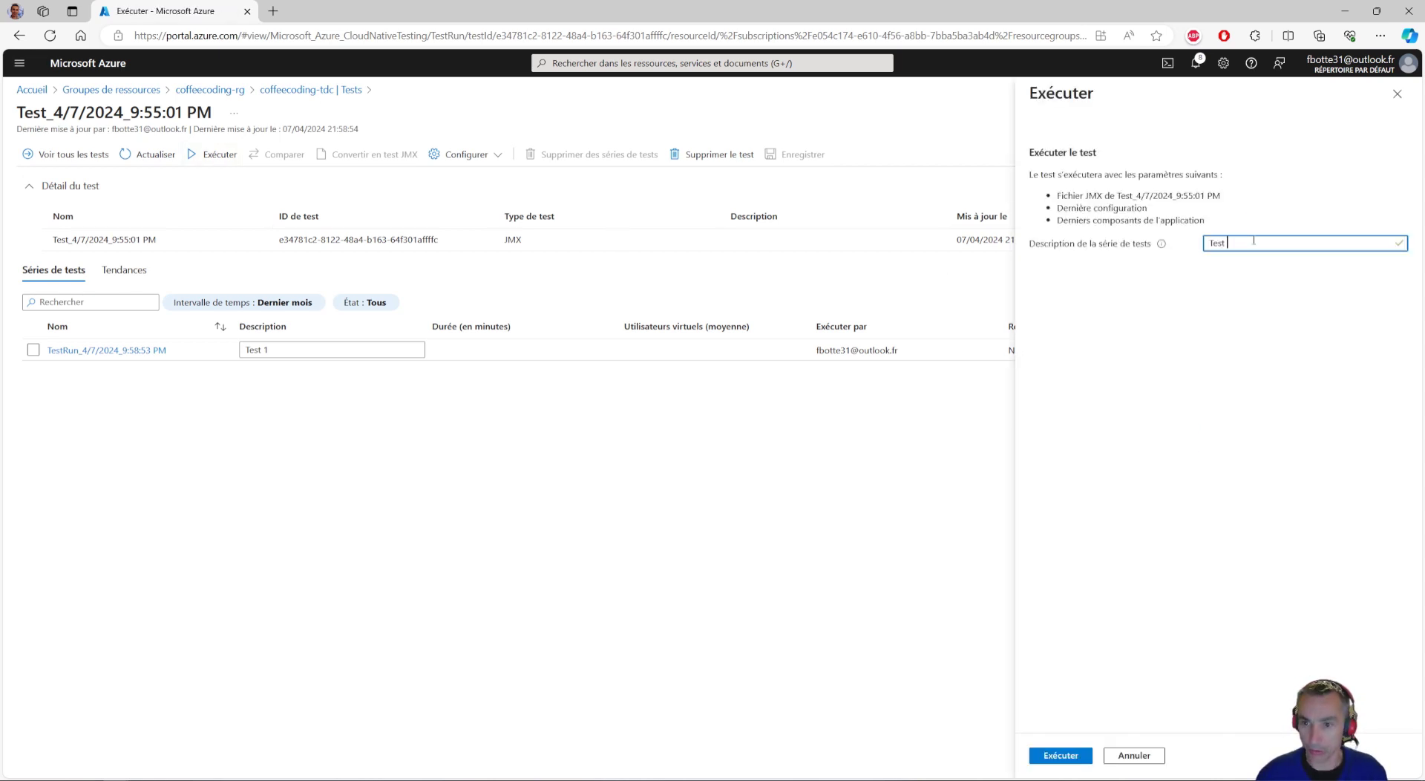
text(Test 2)
click(1073, 755)
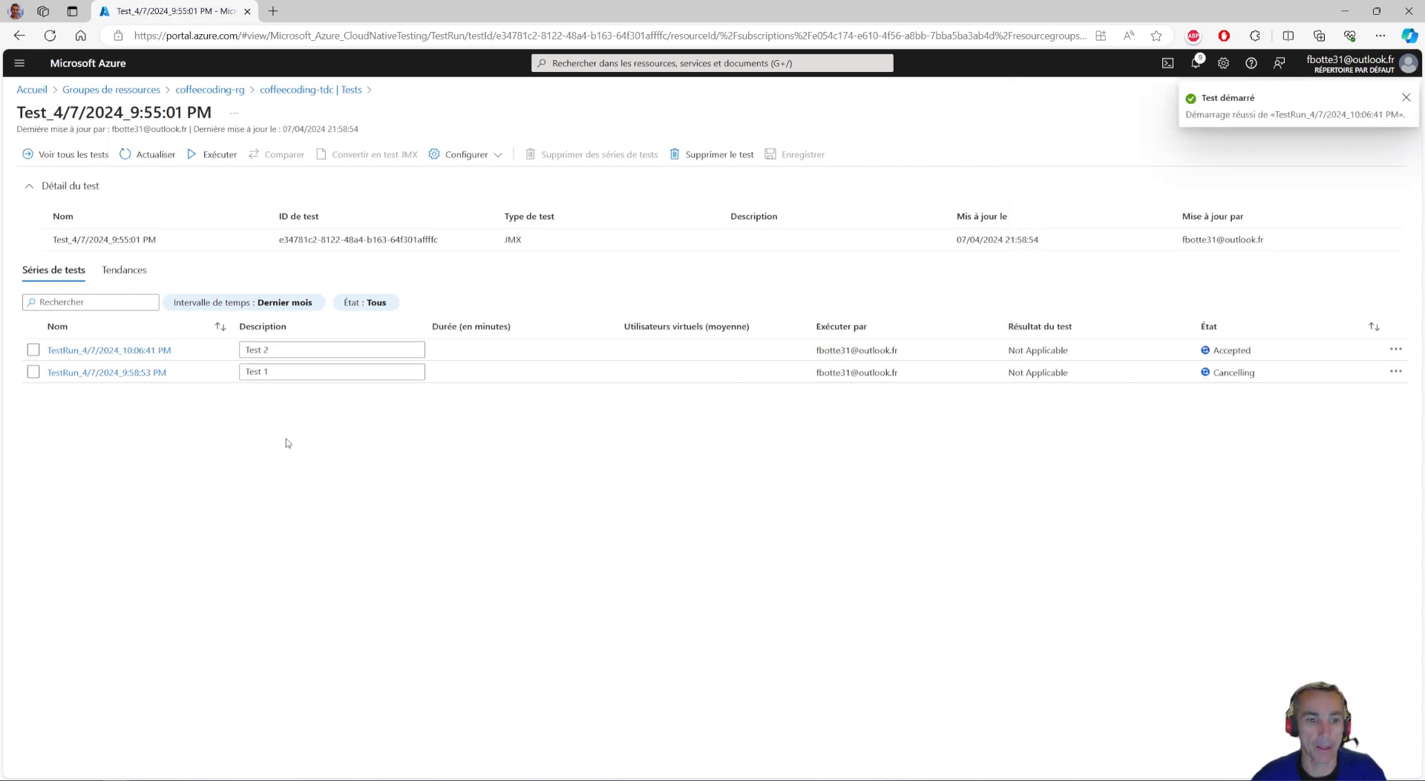
Step: Open the Test 2 run and examine its client-side metrics and the server-side metrics down to Cosmos DB's normalized RU consumption
click(110, 349)
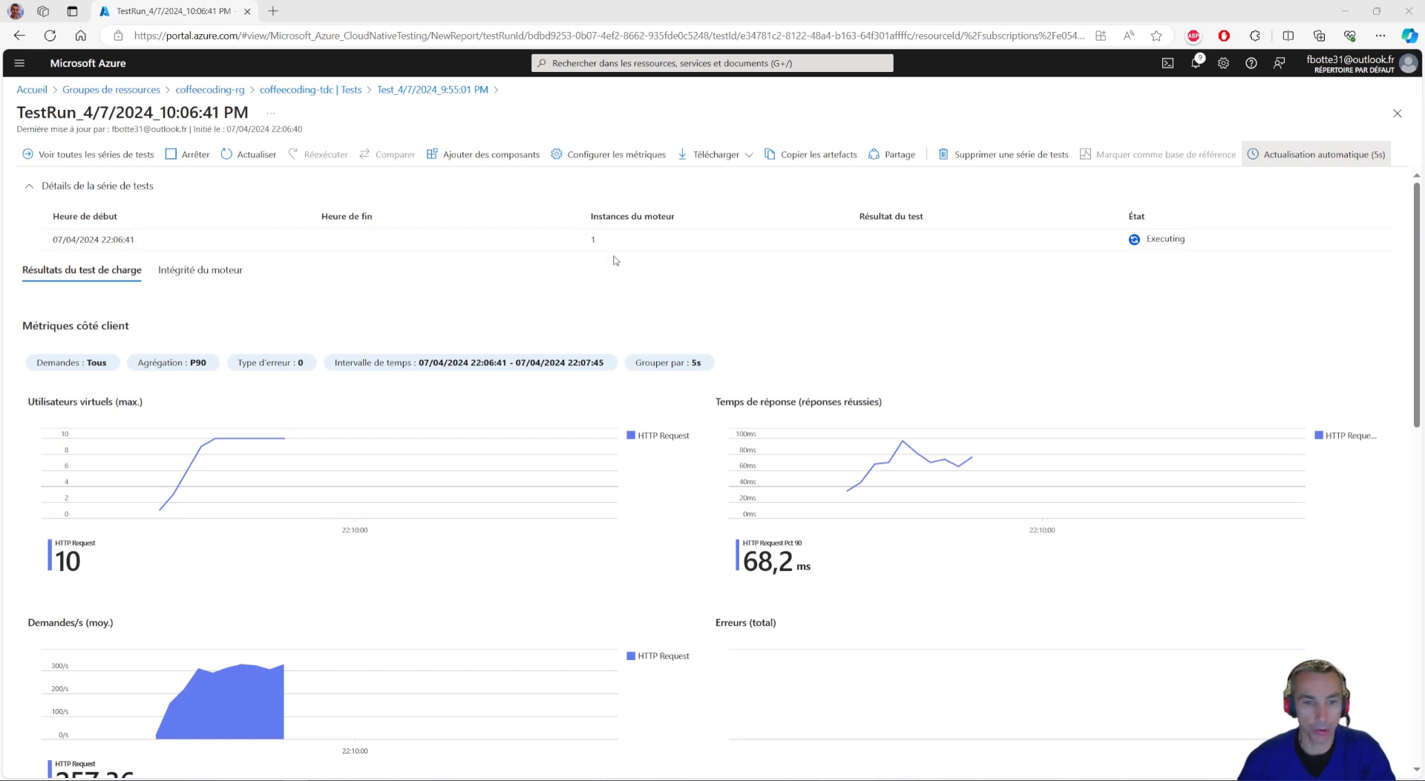
scroll(657, 284, down, 1)
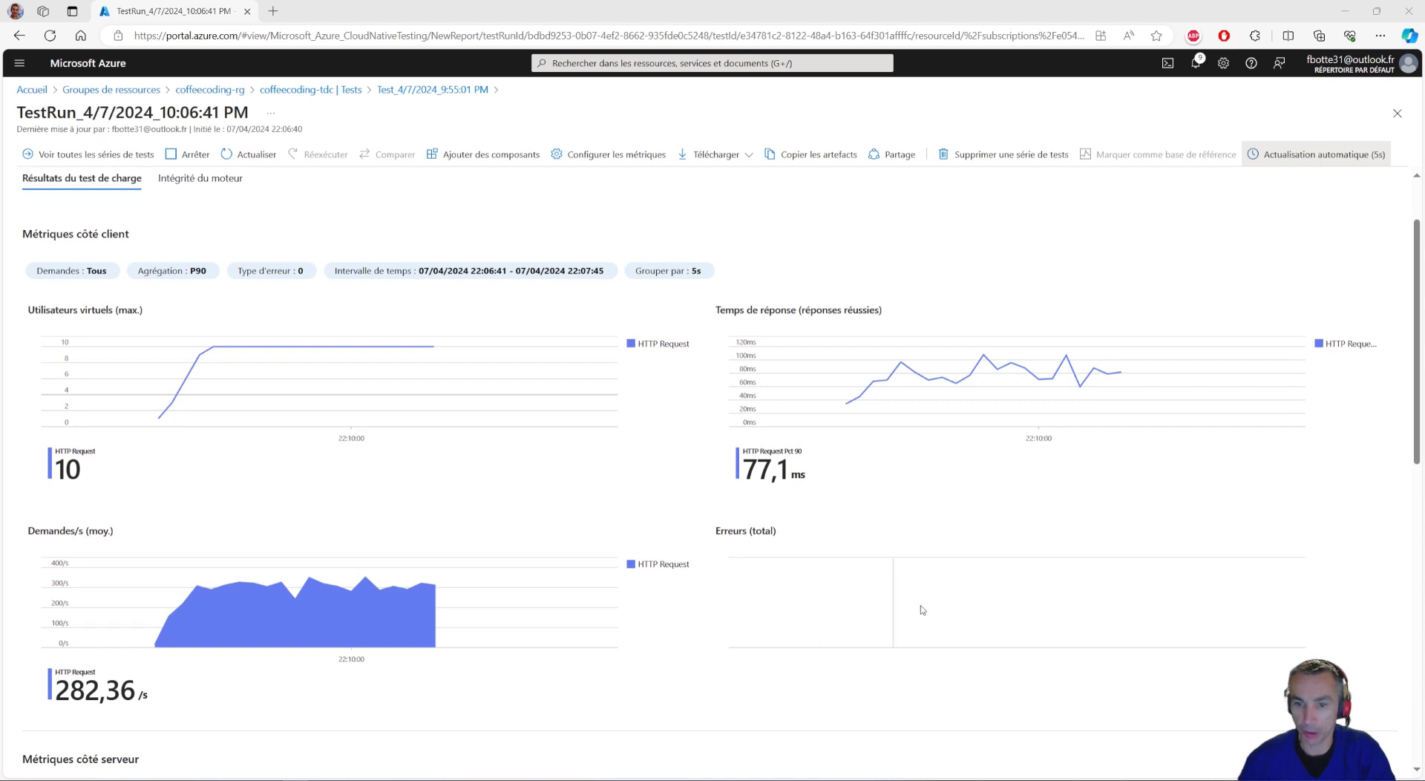
scroll(909, 604, up, 1)
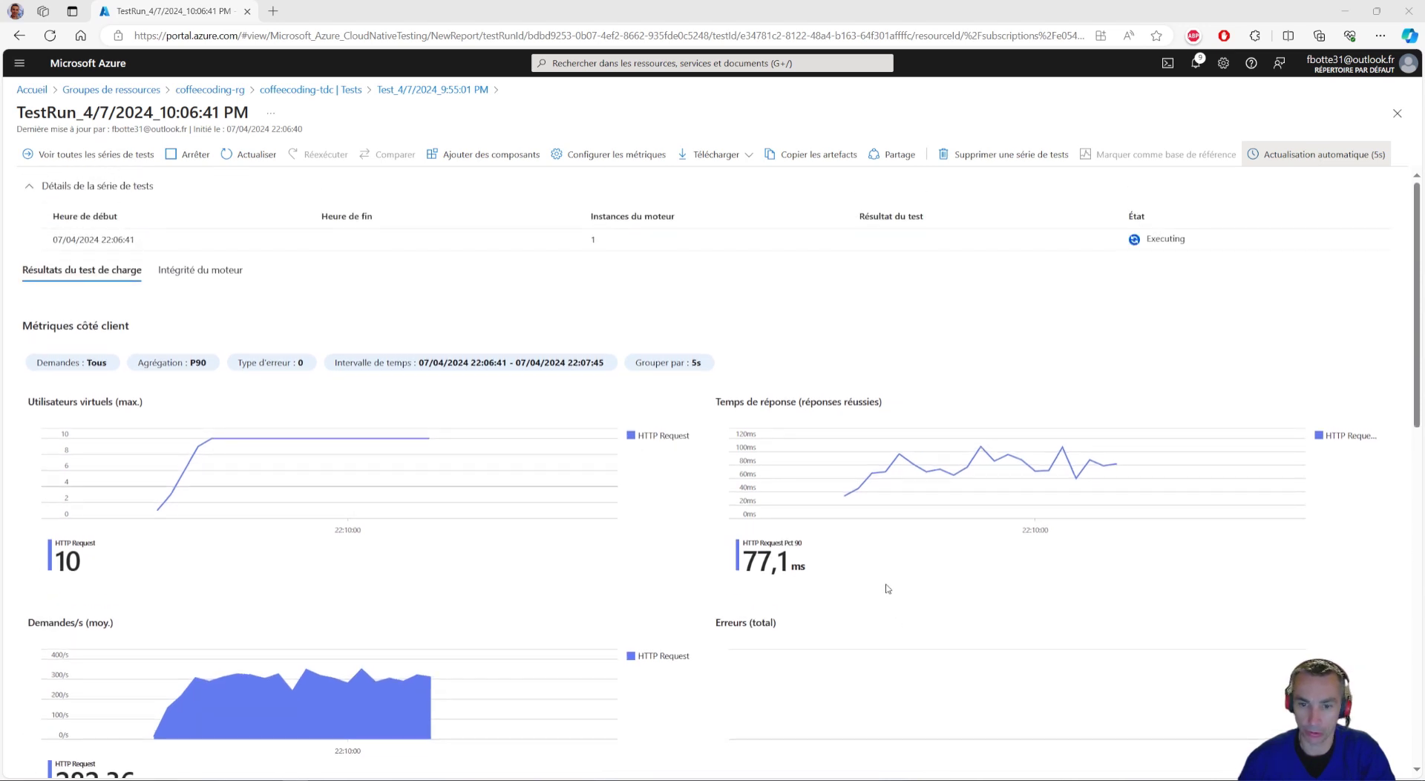
scroll(798, 324, down, 4)
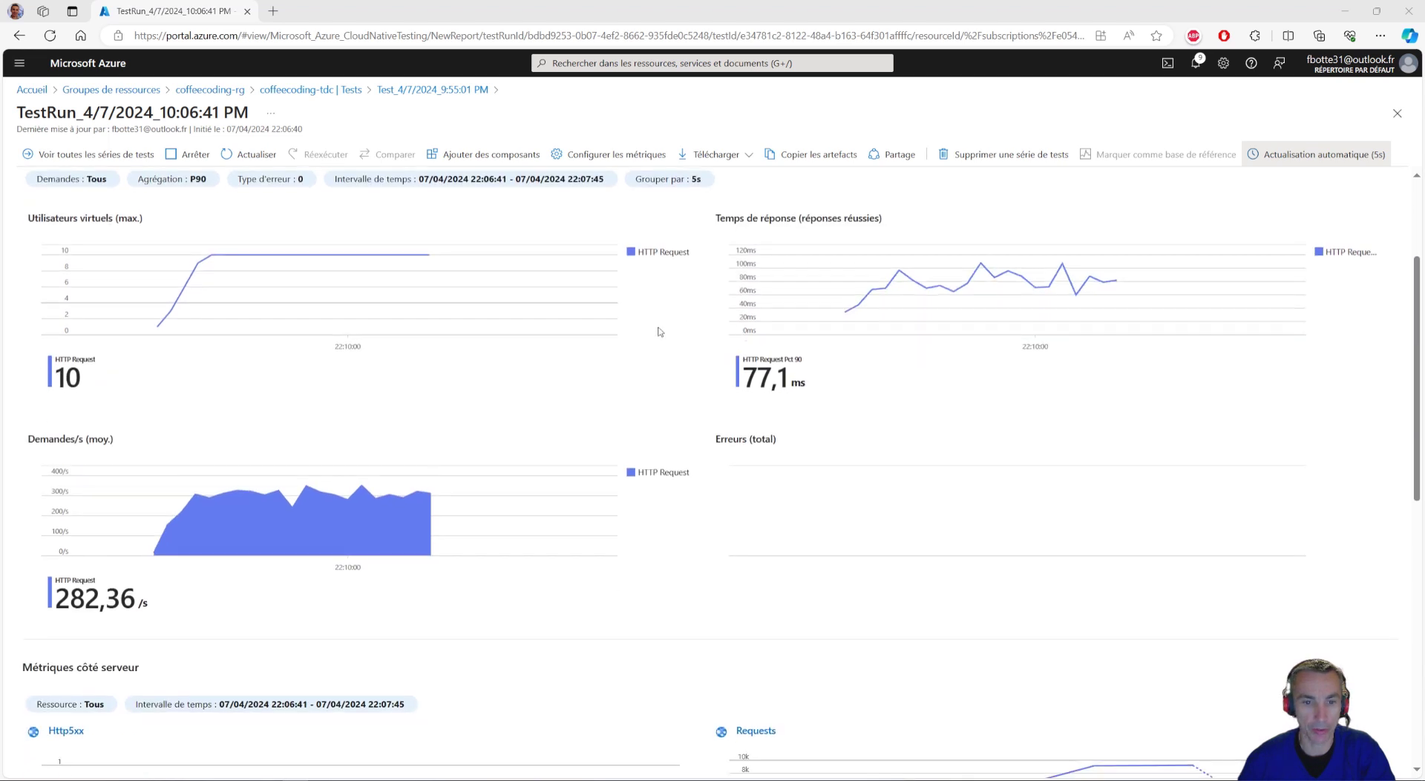
scroll(645, 353, down, 5)
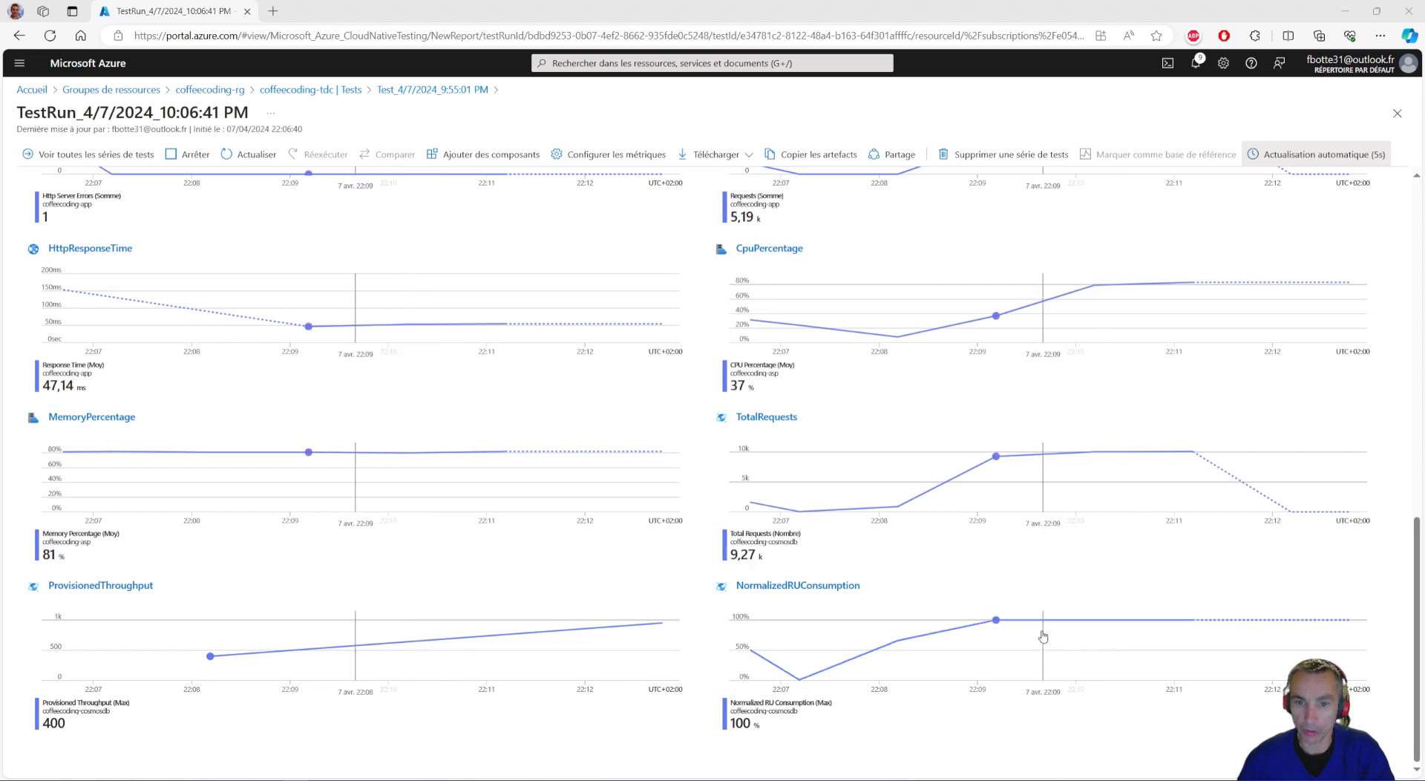
scroll(1033, 660, up, 4)
scroll(1032, 660, up, 5)
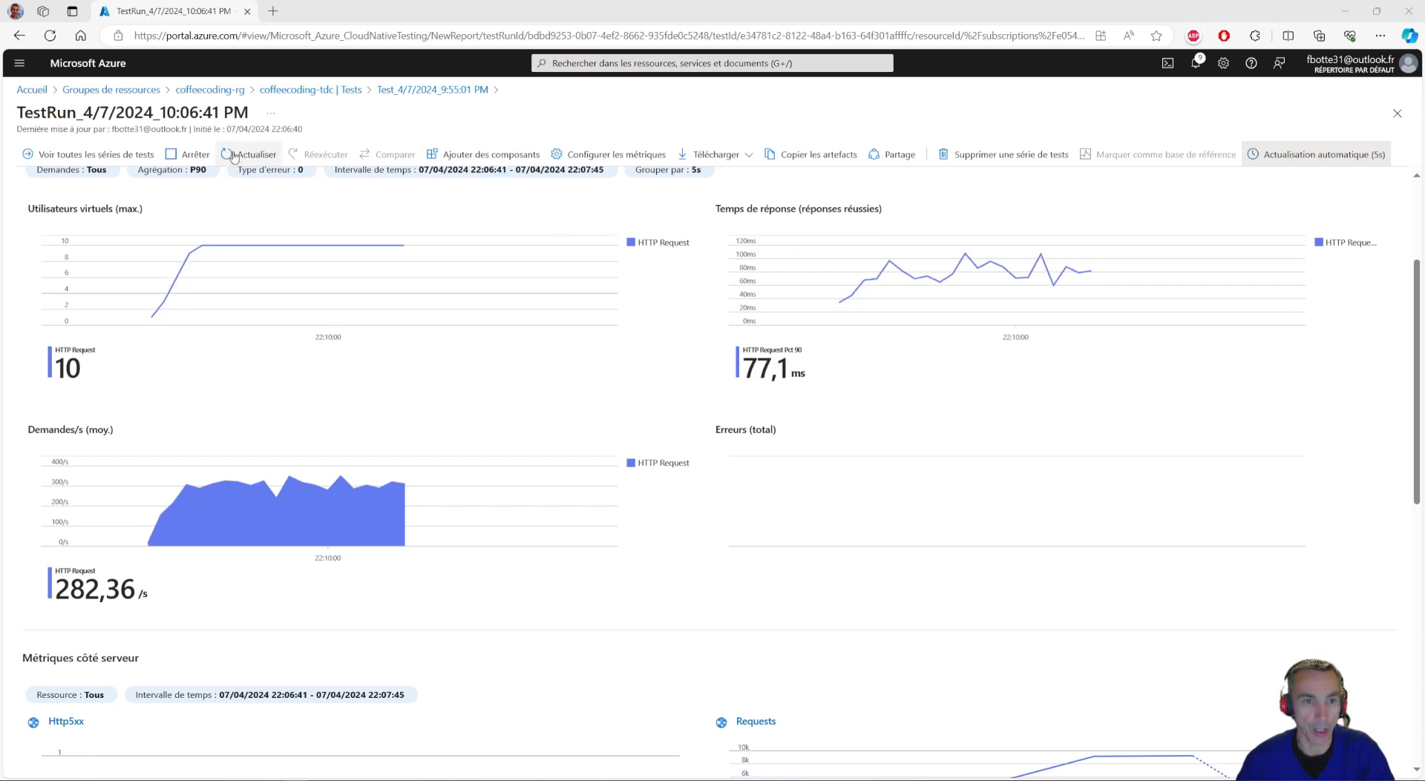
Step: Stop the Test 2 run, confirm the stop, and return to the load test's list of runs
click(192, 154)
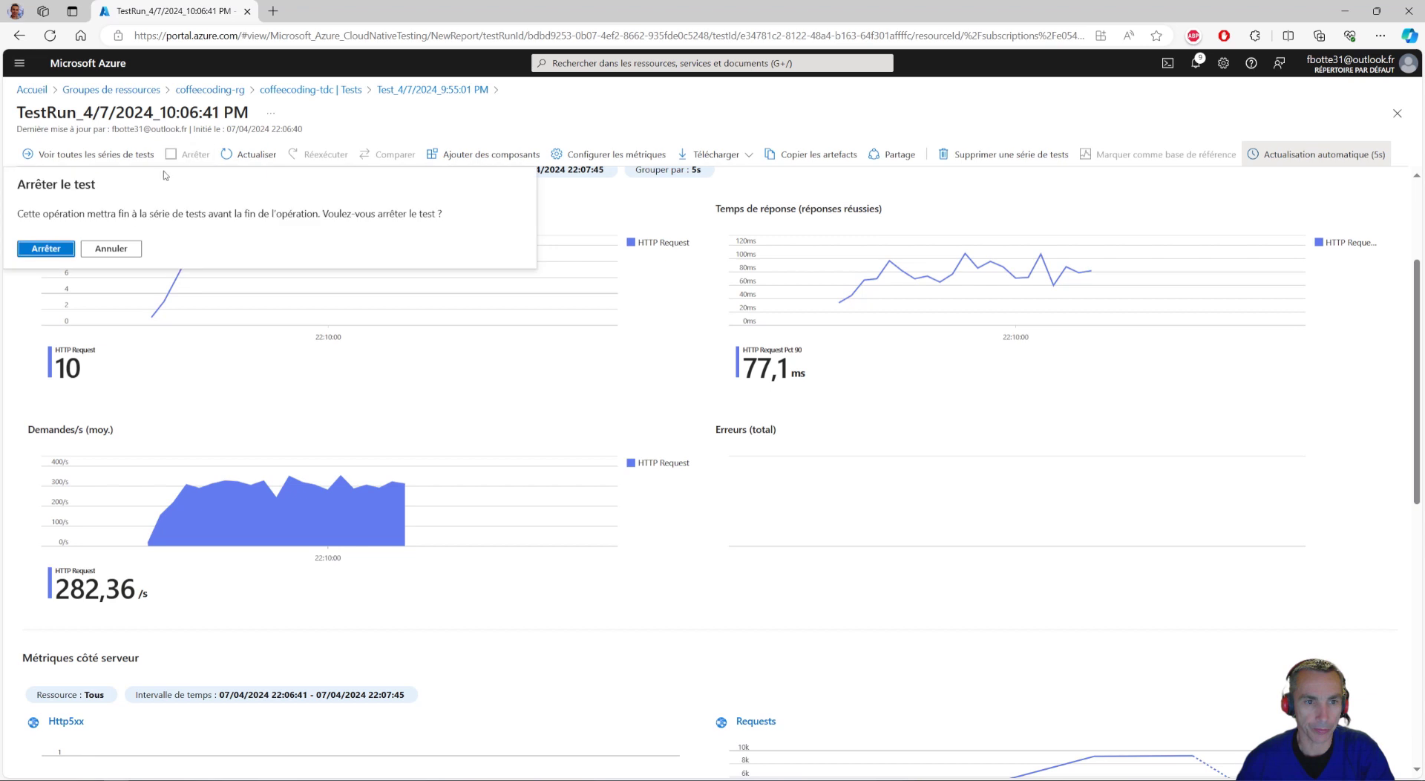
click(53, 245)
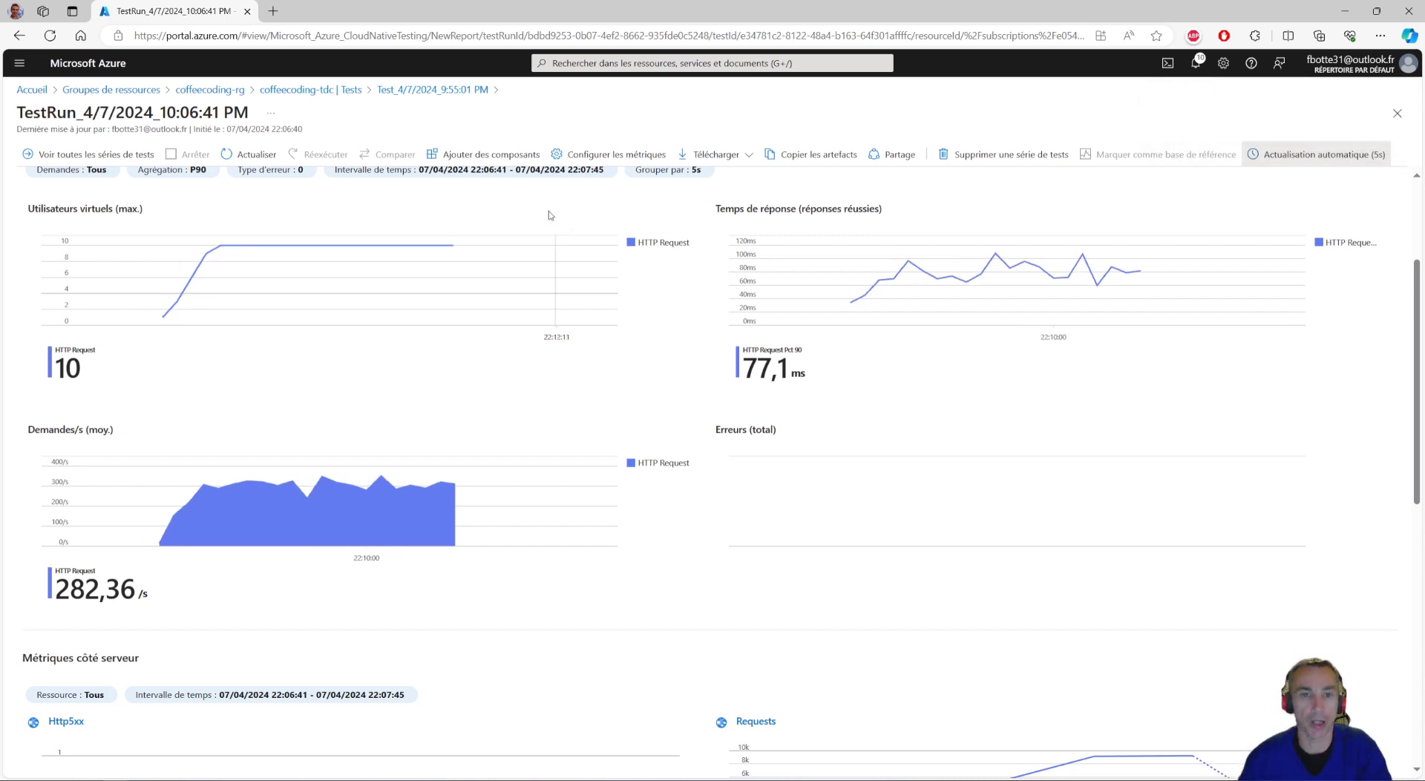
click(352, 91)
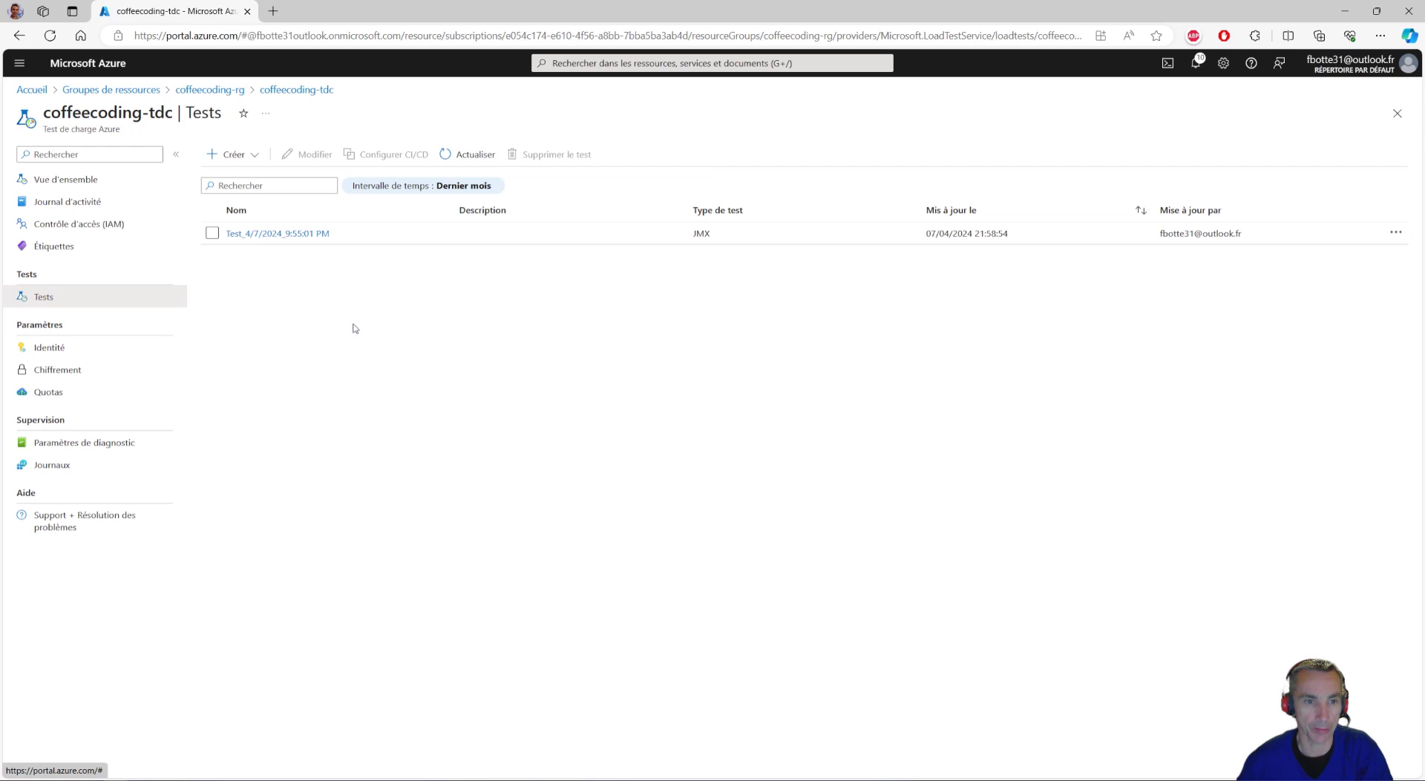
click(293, 233)
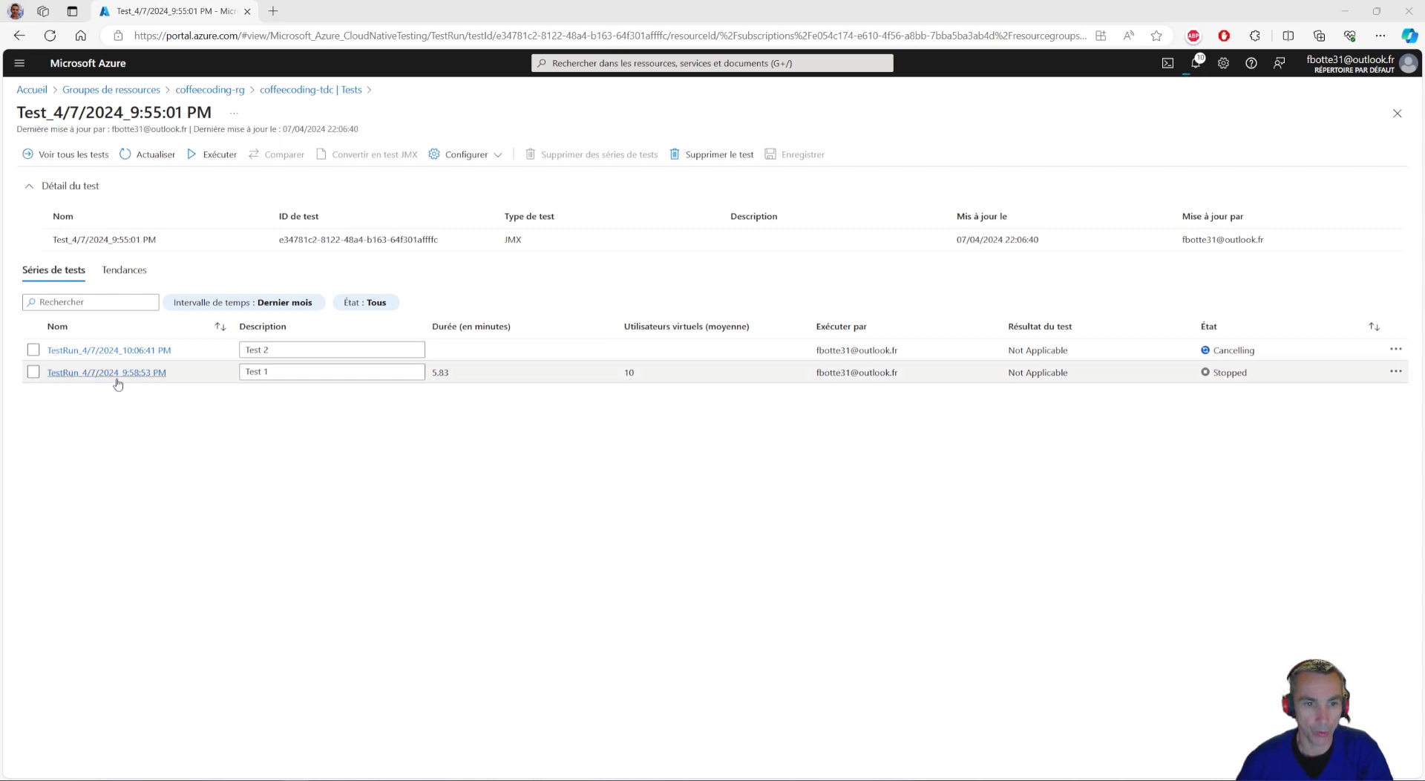
Step: Select both the Test 1 and Test 2 runs and compare them
click(32, 372)
click(33, 349)
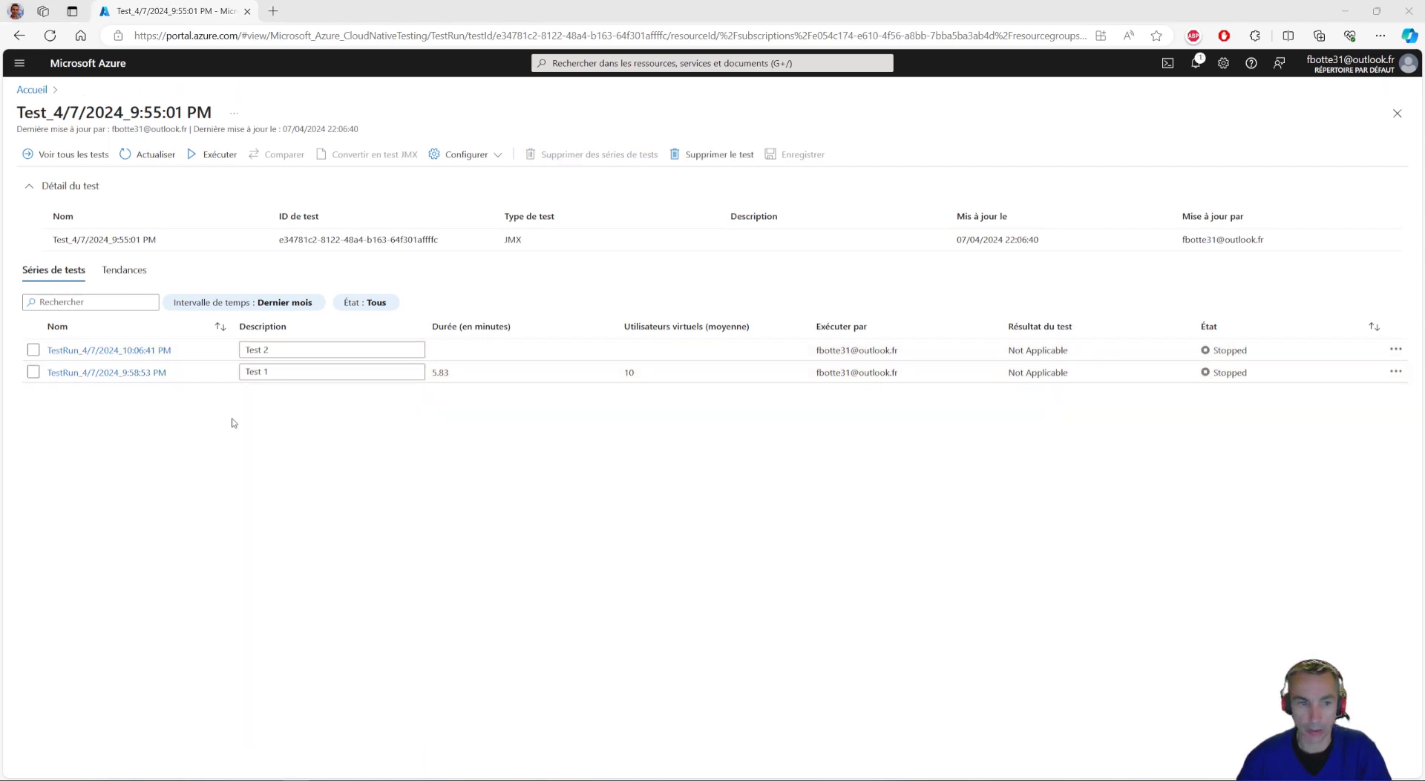
click(32, 349)
click(33, 371)
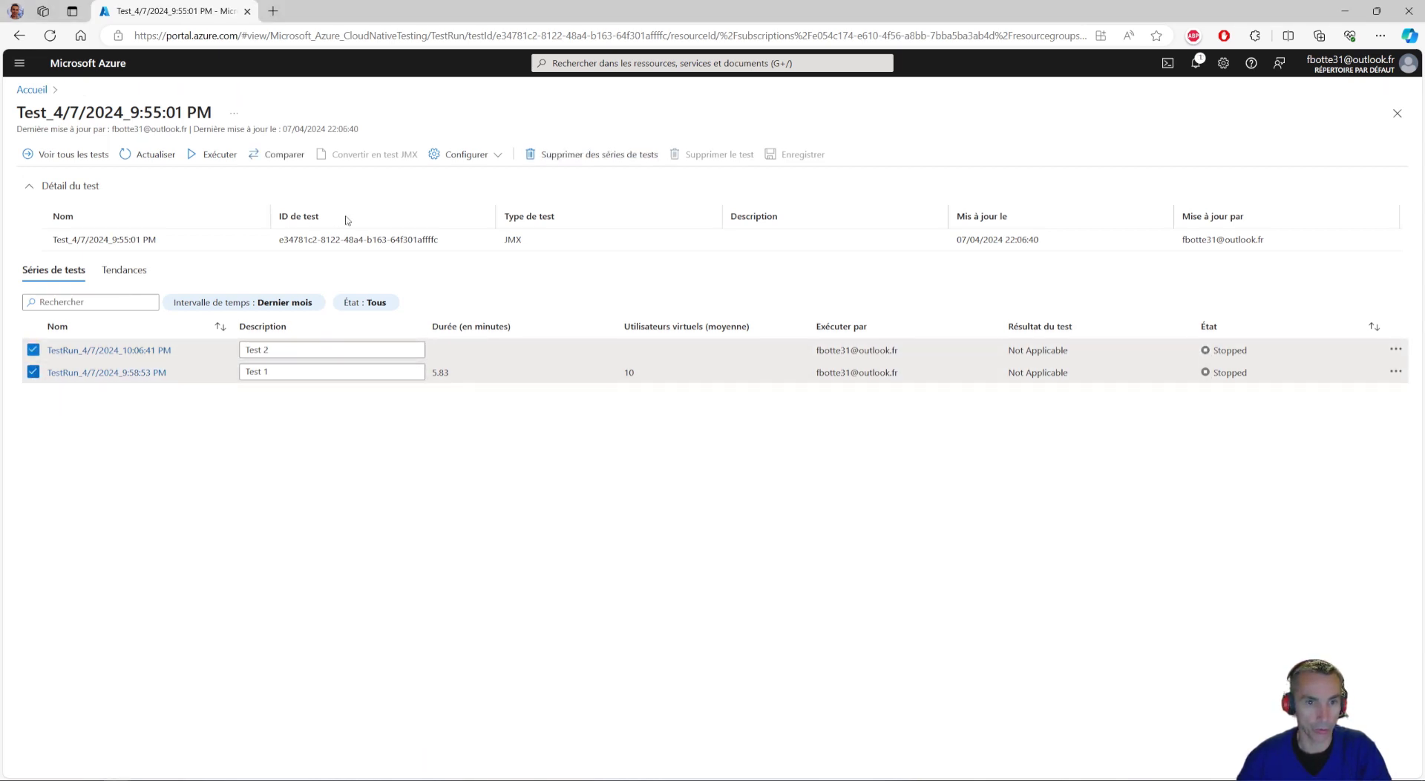
click(276, 153)
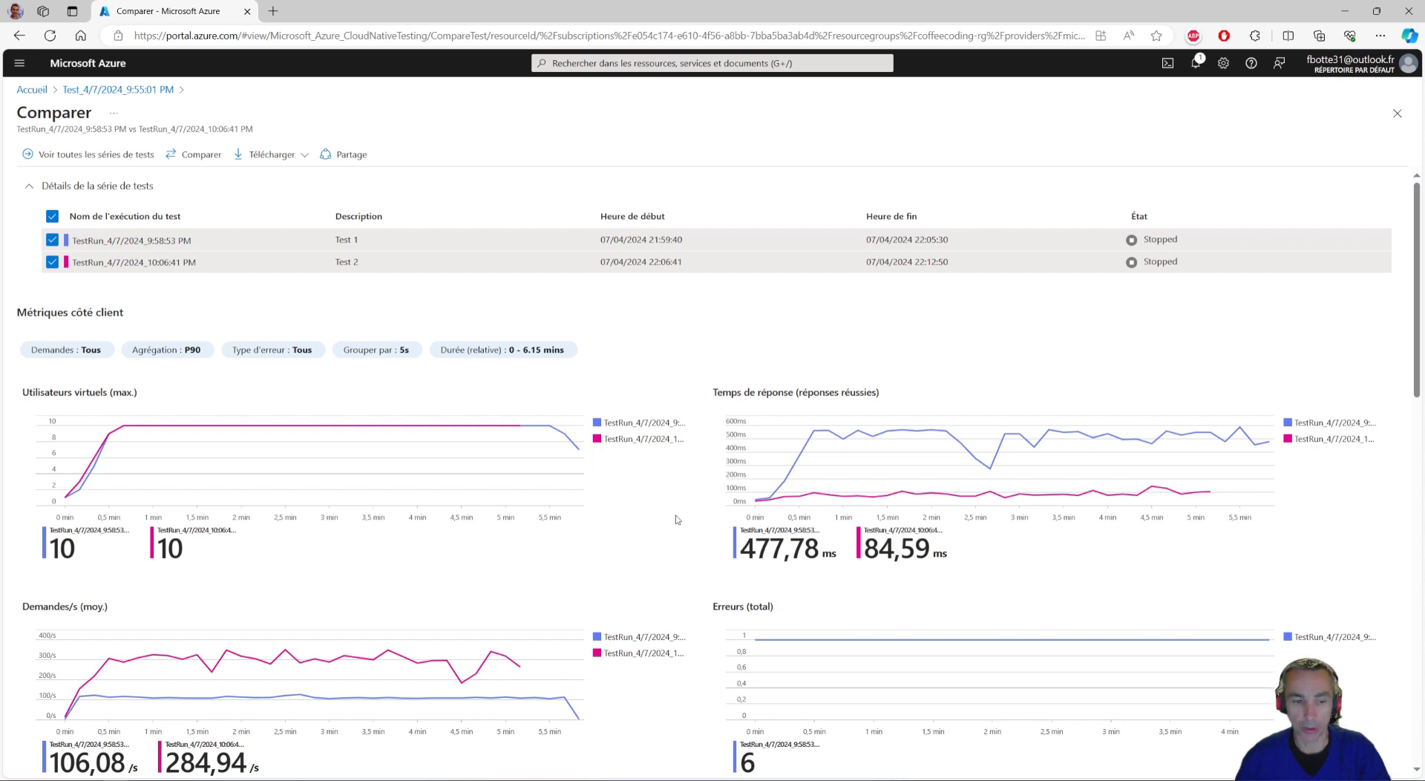
Step: Examine the comparison's server-side charts for the app, service plan and Cosmos DB, and the client-side request rate and error charts
scroll(677, 522, down, 10)
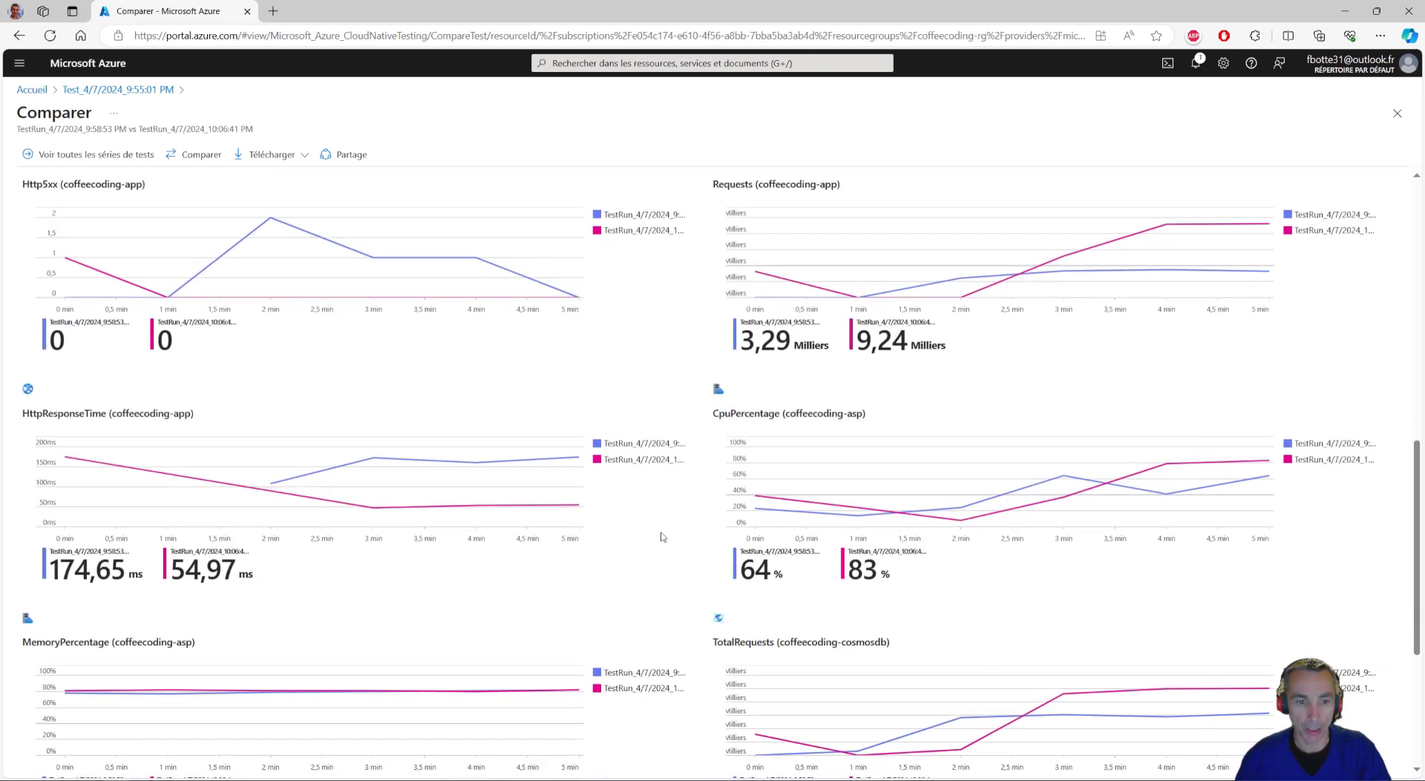
scroll(662, 564, down, 4)
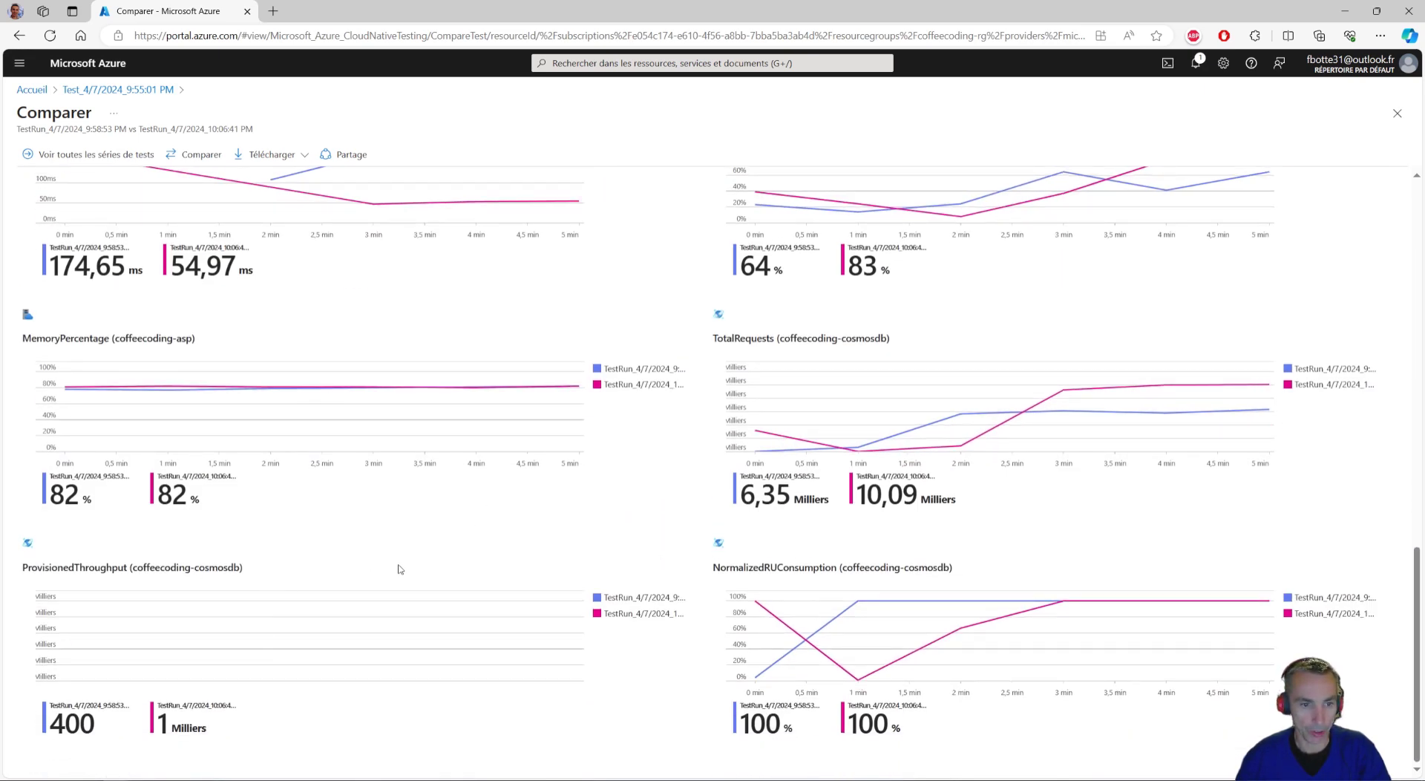
scroll(405, 583, up, 1)
scroll(335, 571, down, 1)
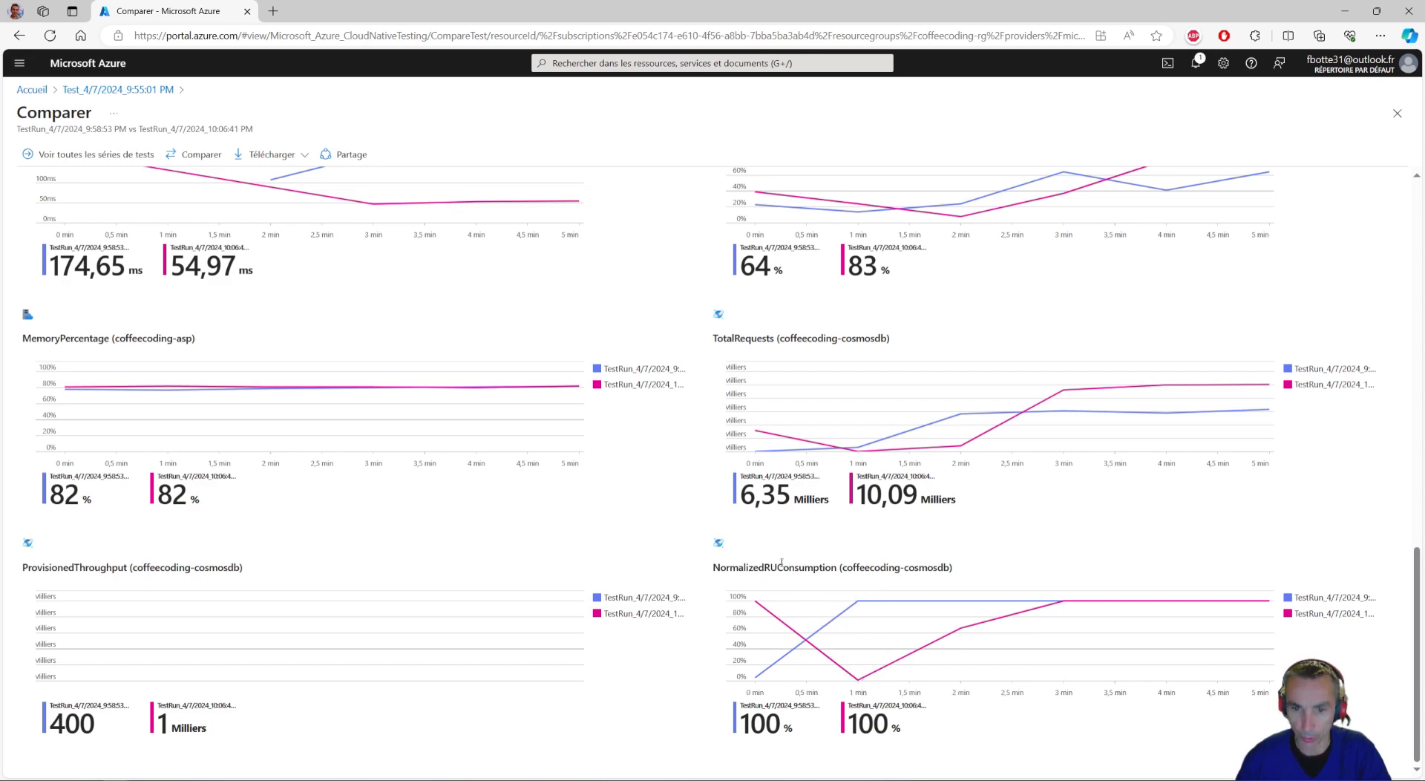
scroll(613, 558, up, 2)
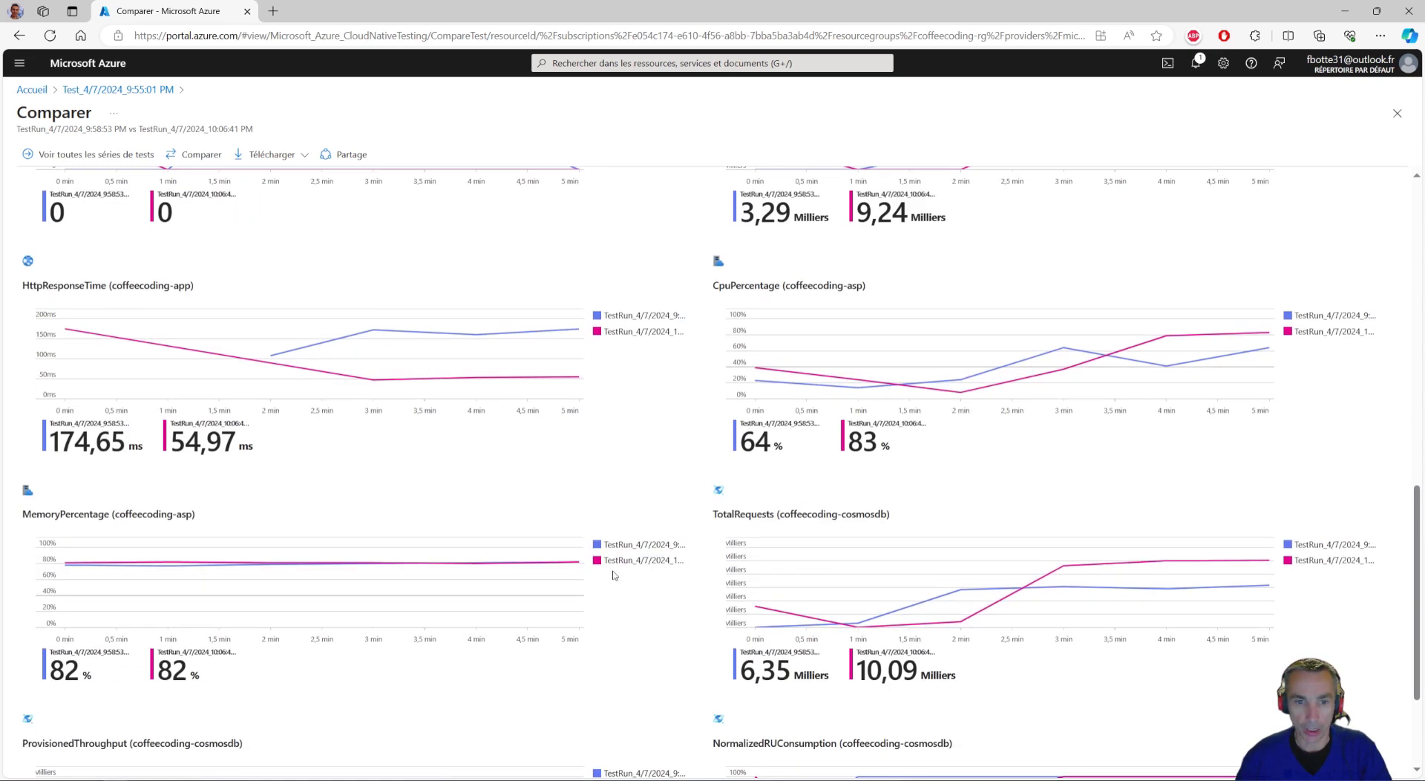
scroll(660, 546, up, 3)
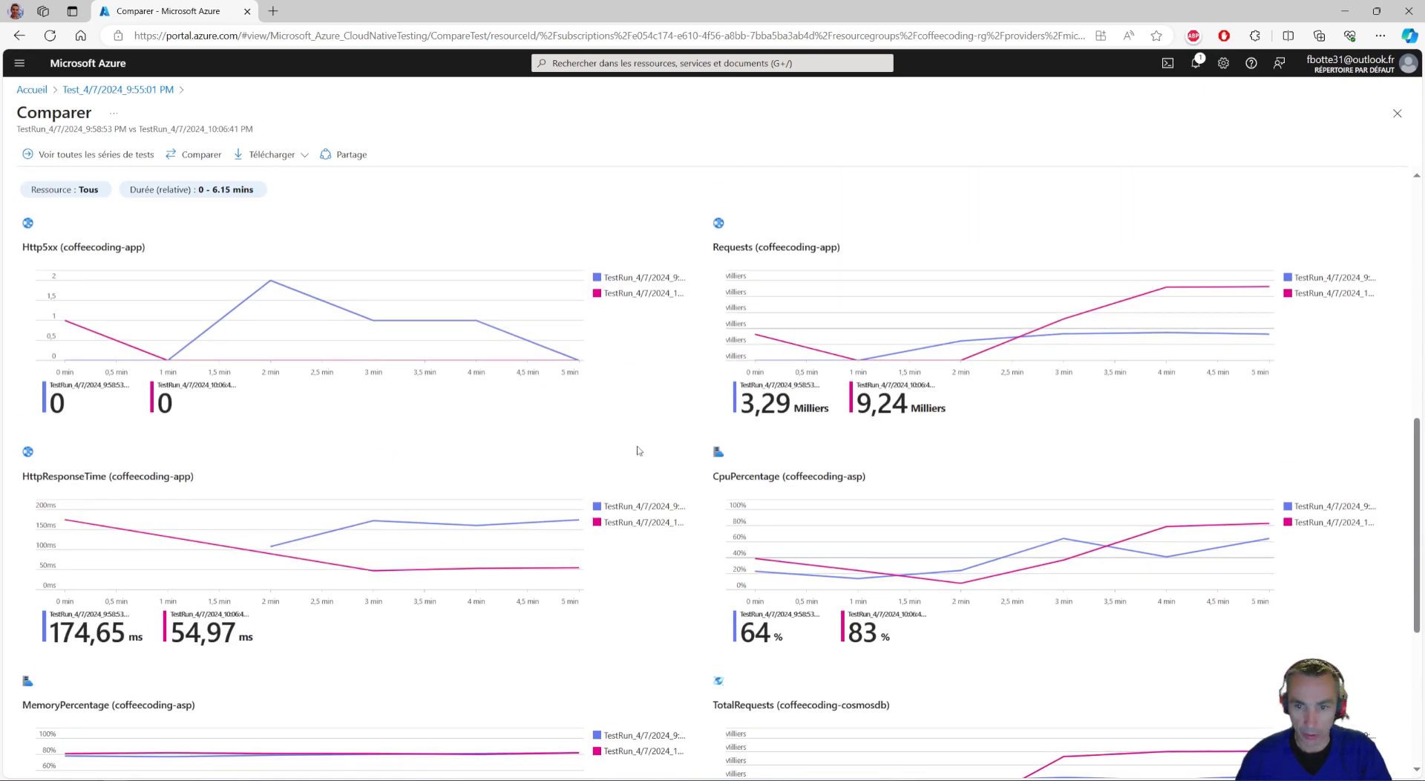
scroll(598, 453, up, 3)
scroll(602, 509, up, 1)
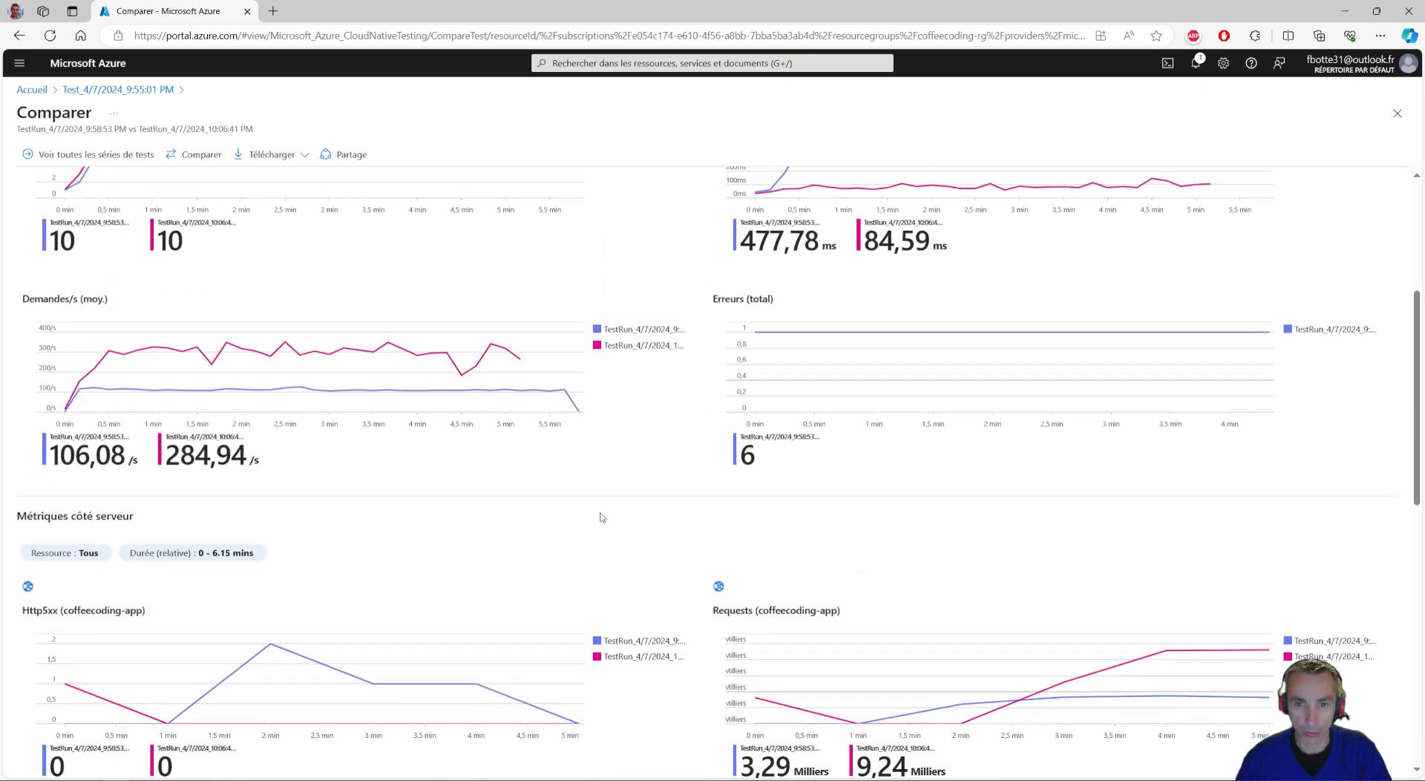